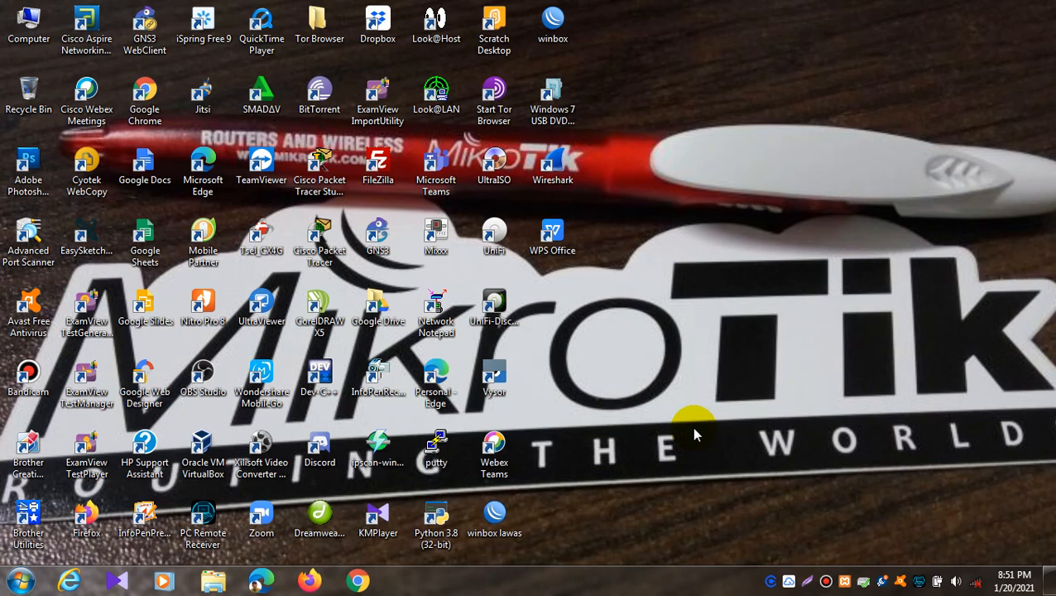
# Step: Launch Google Chrome from the Windows taskbar
pyautogui.click(357, 579)
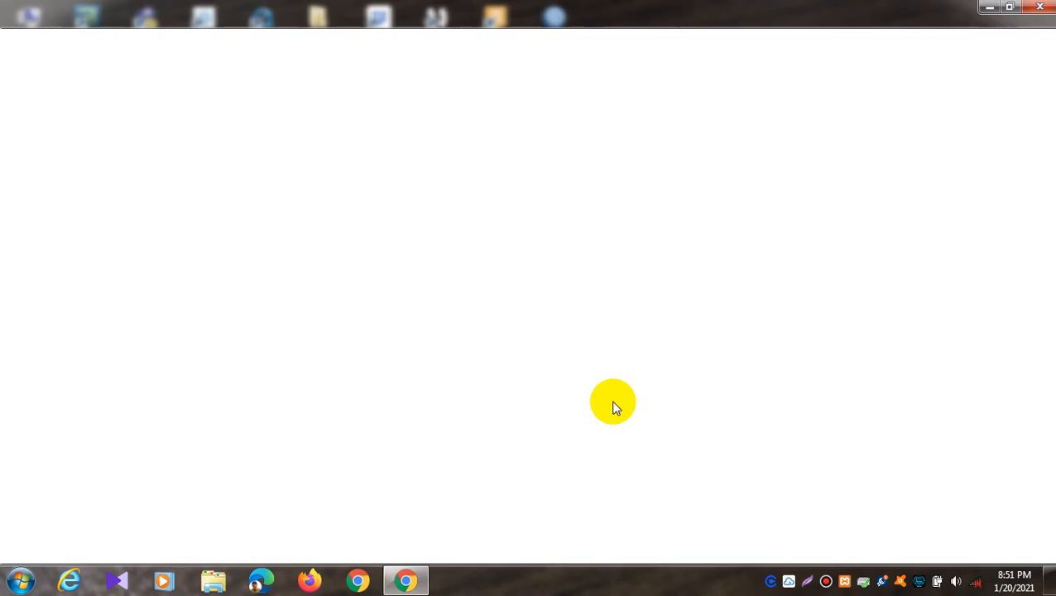
# Step: Load localhost:82 and open the e-supervisi/ folder to reach the Jurnal Online Harian Guru login page
pyautogui.click(325, 39)
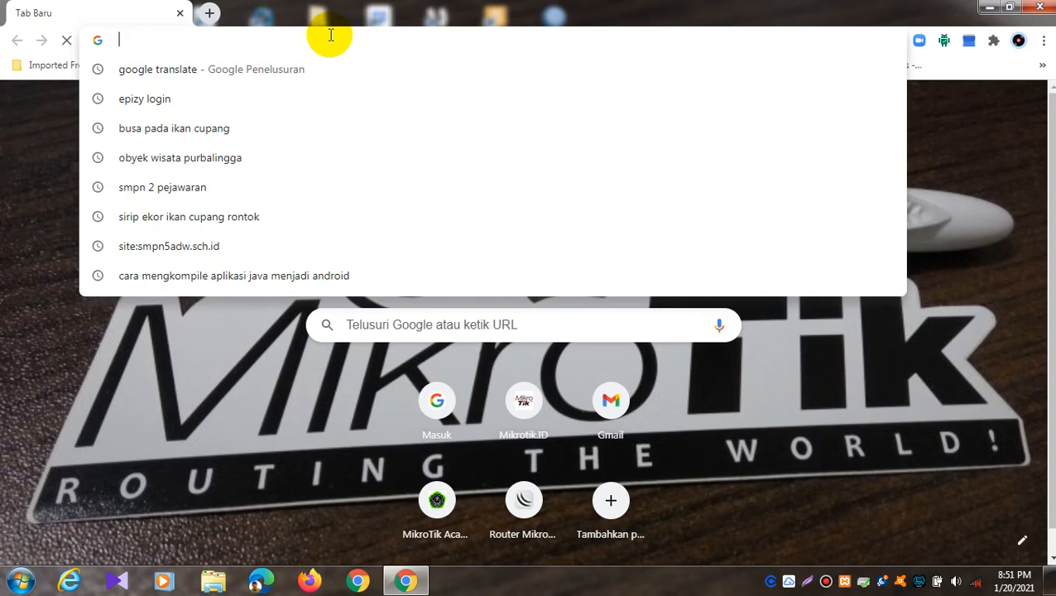
pyautogui.write('local')
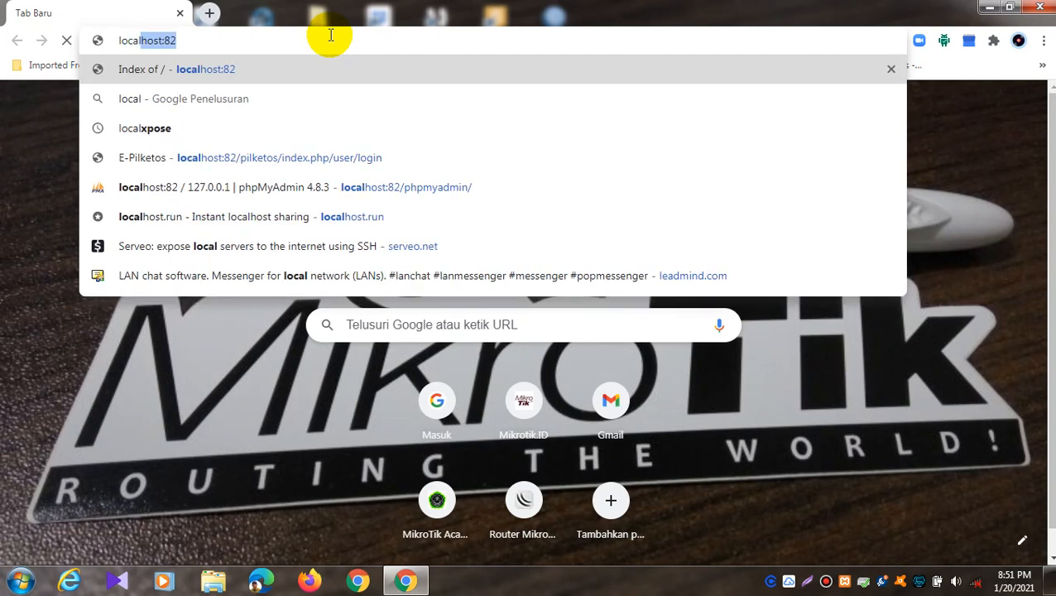
pyautogui.press('Right')
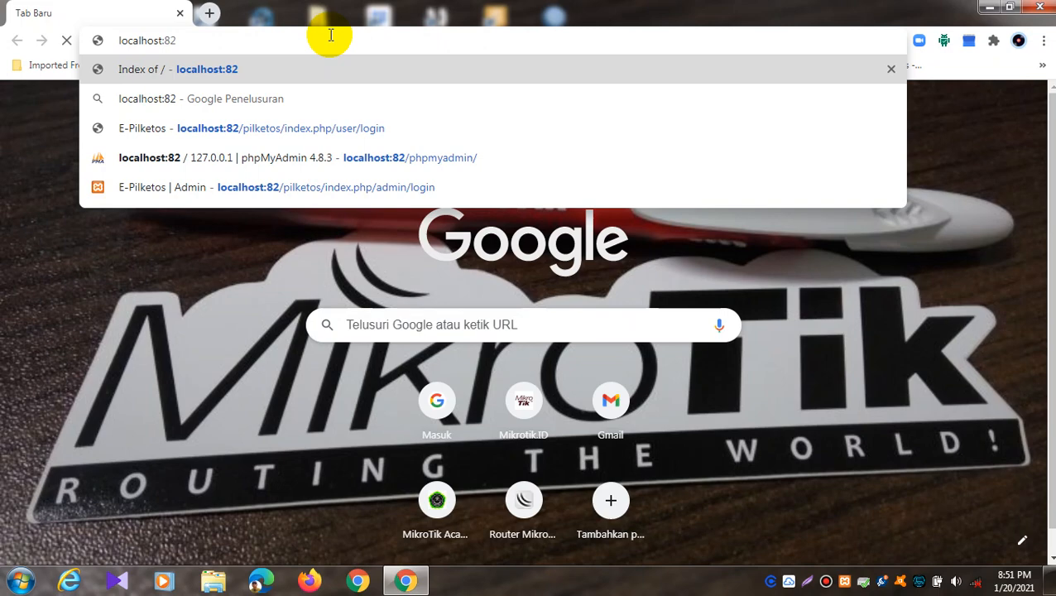
pyautogui.press('Return')
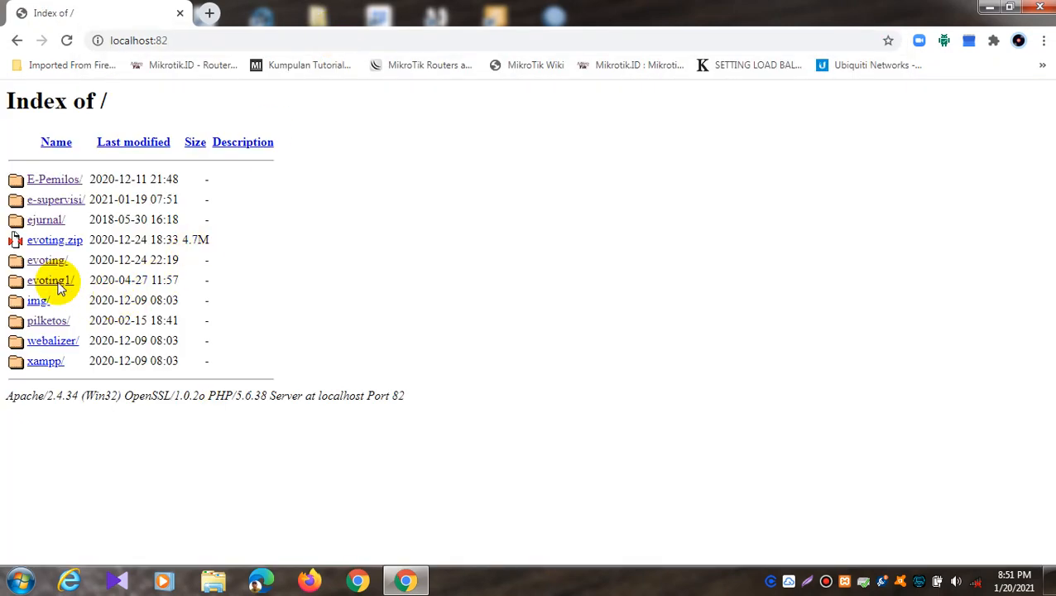
pyautogui.click(51, 205)
pyautogui.scroll(-2, 399, 298)
pyautogui.scroll(2, 399, 298)
pyautogui.scroll(-2, 490, 335)
pyautogui.scroll(2, 490, 333)
pyautogui.scroll(-2, 490, 333)
# Step: Log in with the saved admin username, the account password and admin role, then dismiss the Sukses alert
pyautogui.click(490, 332)
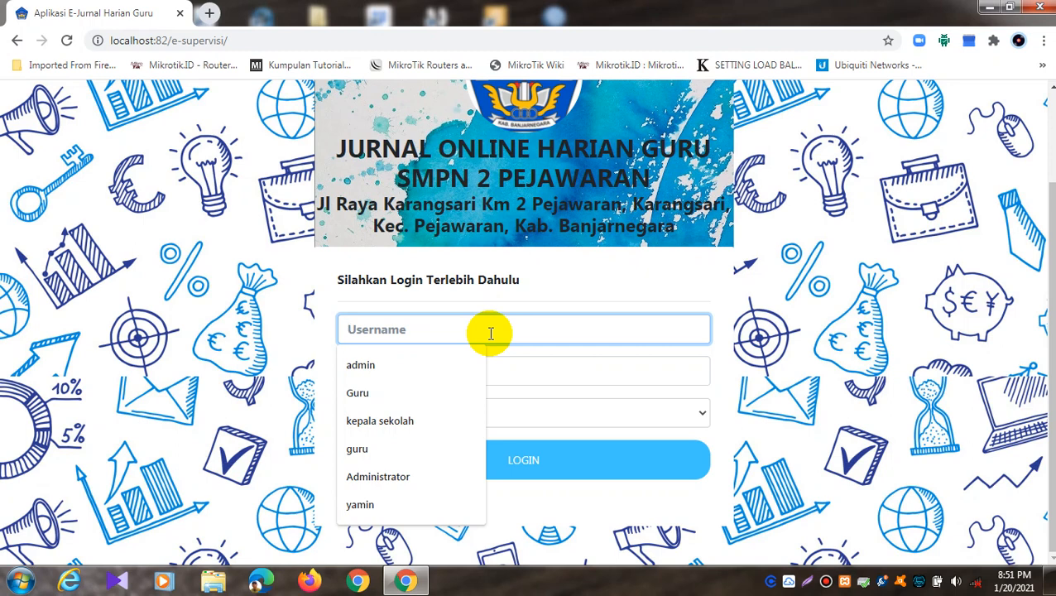
pyautogui.click(436, 363)
pyautogui.click(430, 374)
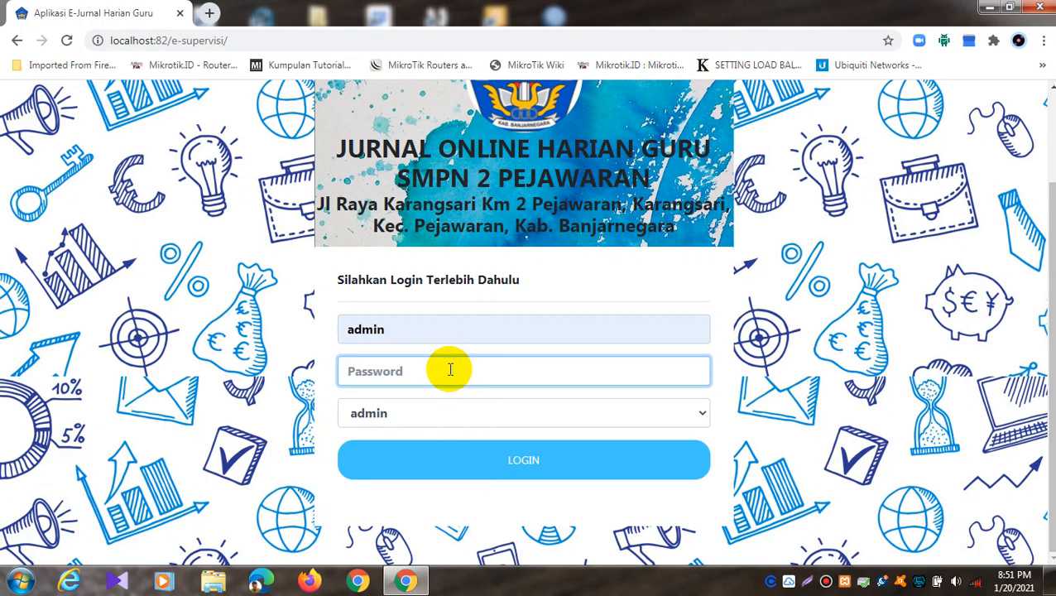
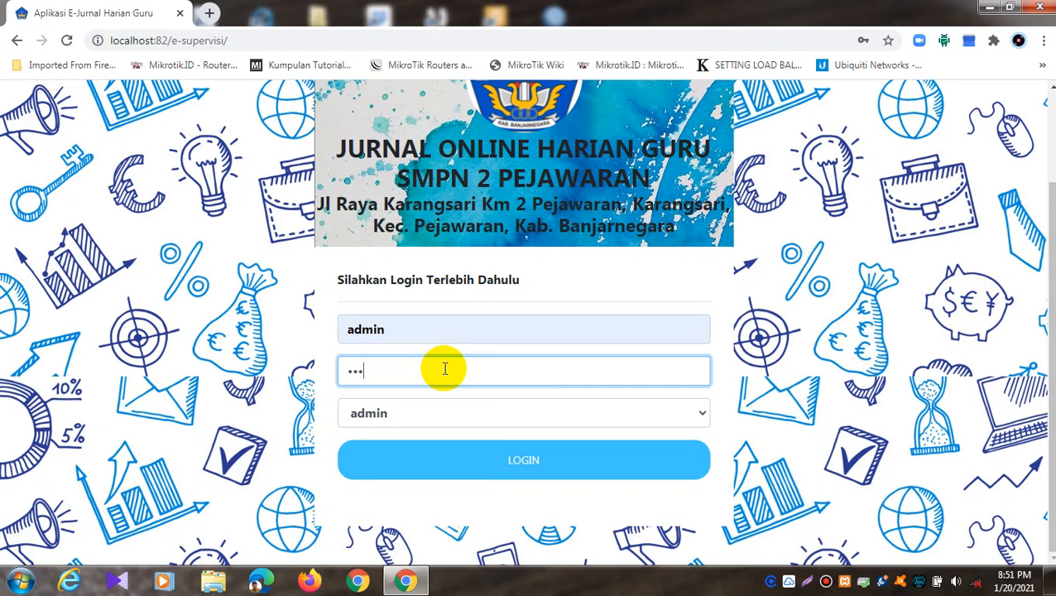
pyautogui.press('BackSpace')
pyautogui.press('BackSpace')
pyautogui.press('BackSpace')
pyautogui.press('BackSpace')
pyautogui.click(438, 414)
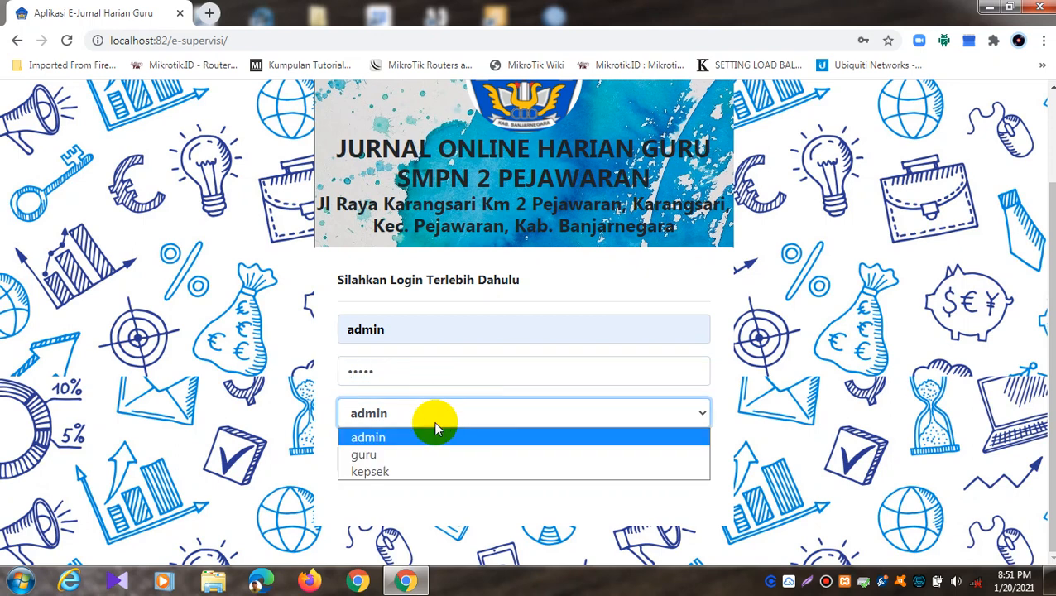
pyautogui.click(435, 430)
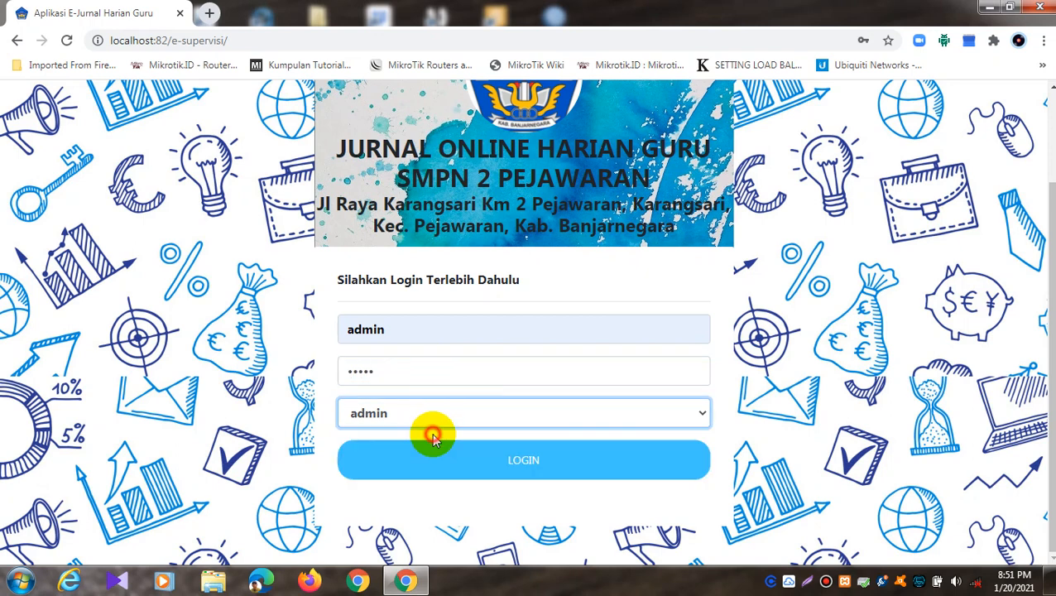
pyautogui.click(468, 465)
pyautogui.click(661, 127)
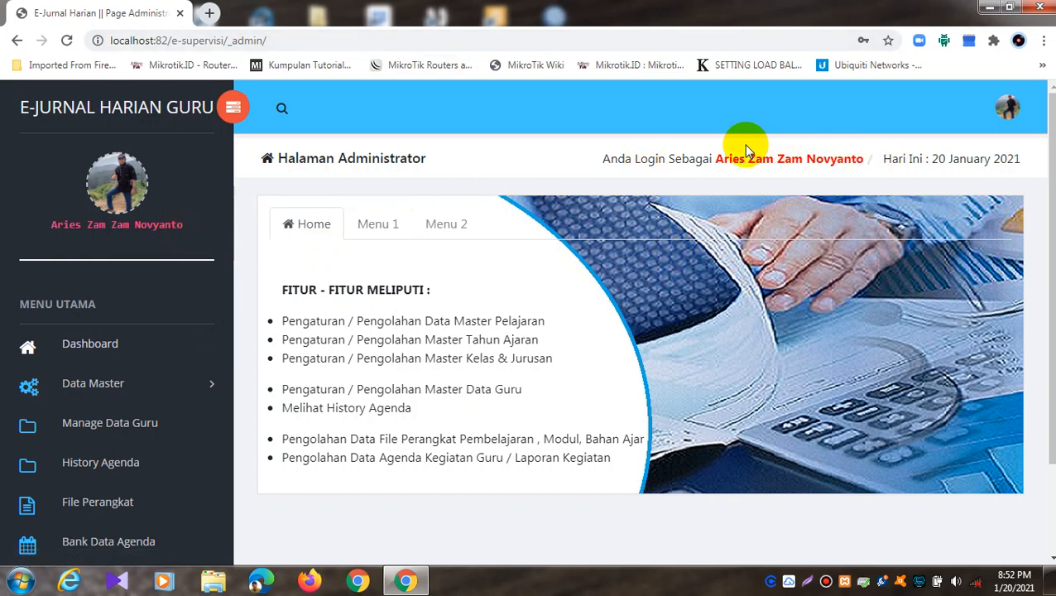
pyautogui.click(1003, 110)
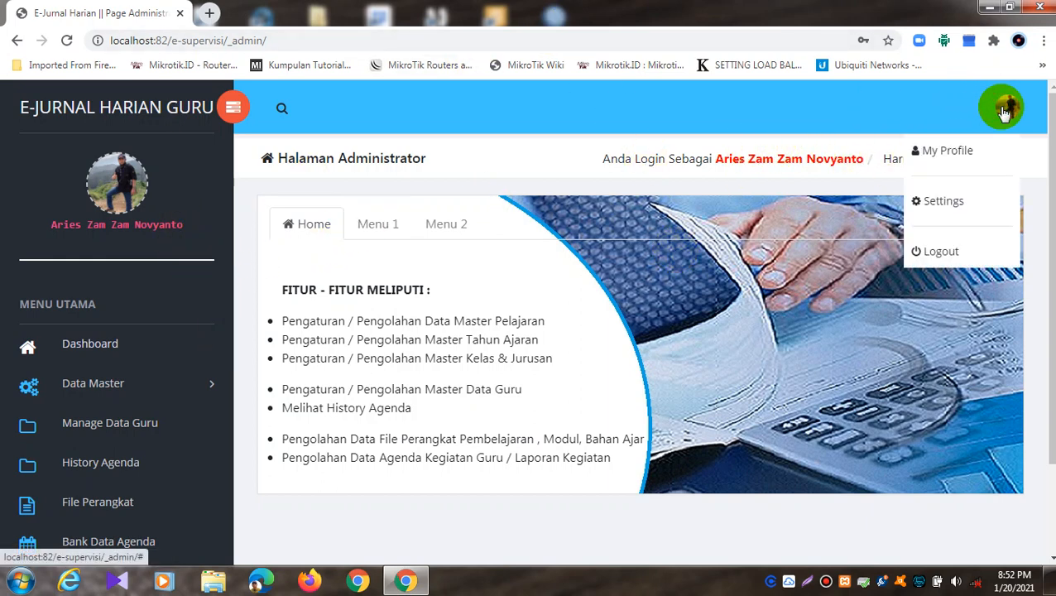
pyautogui.click(800, 112)
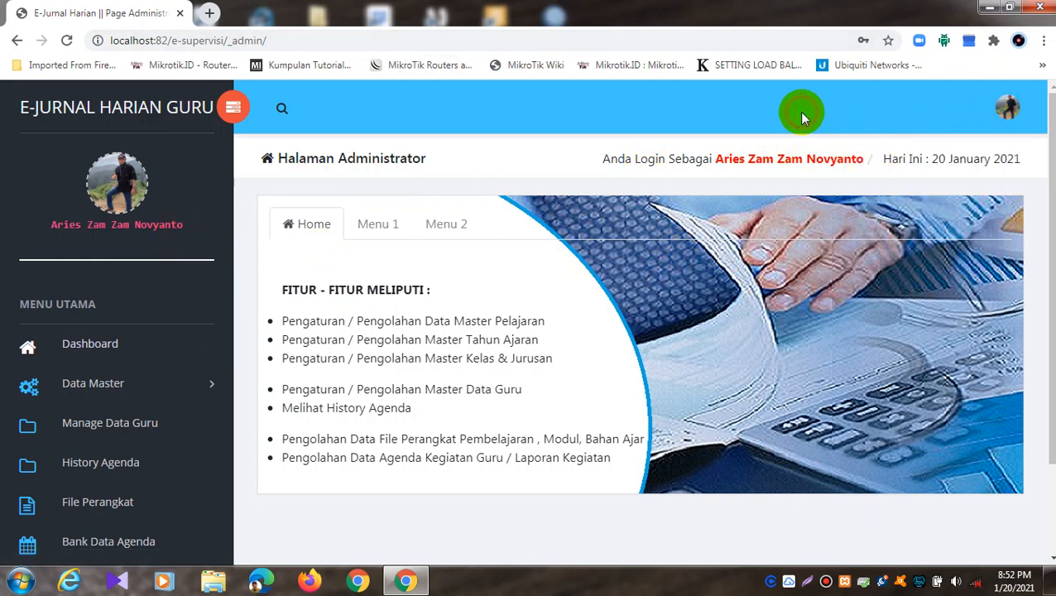
pyautogui.click(1013, 110)
pyautogui.click(951, 149)
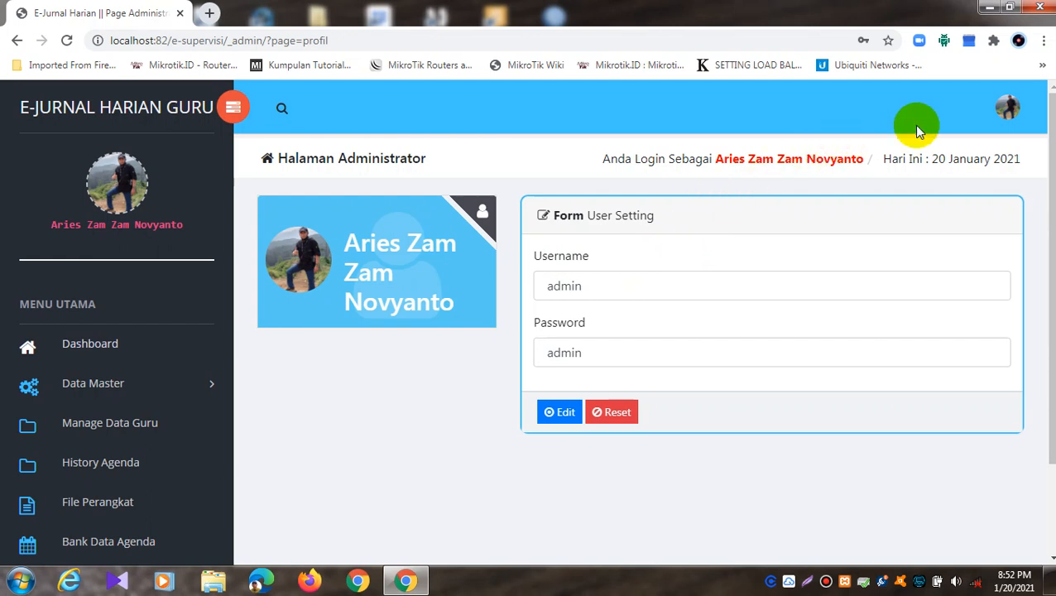
pyautogui.click(1008, 107)
pyautogui.click(957, 210)
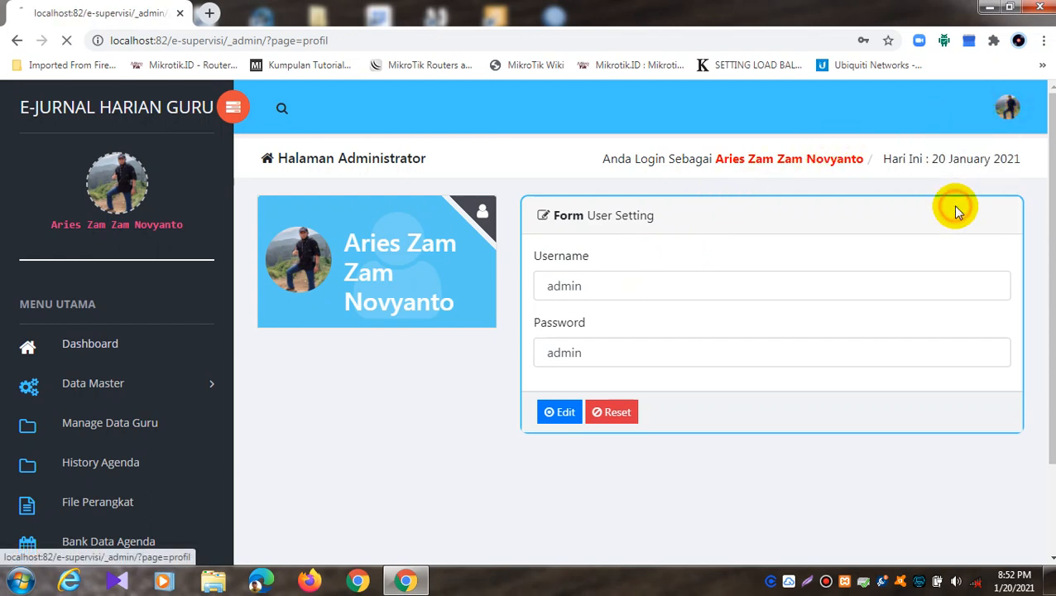
pyautogui.click(1013, 113)
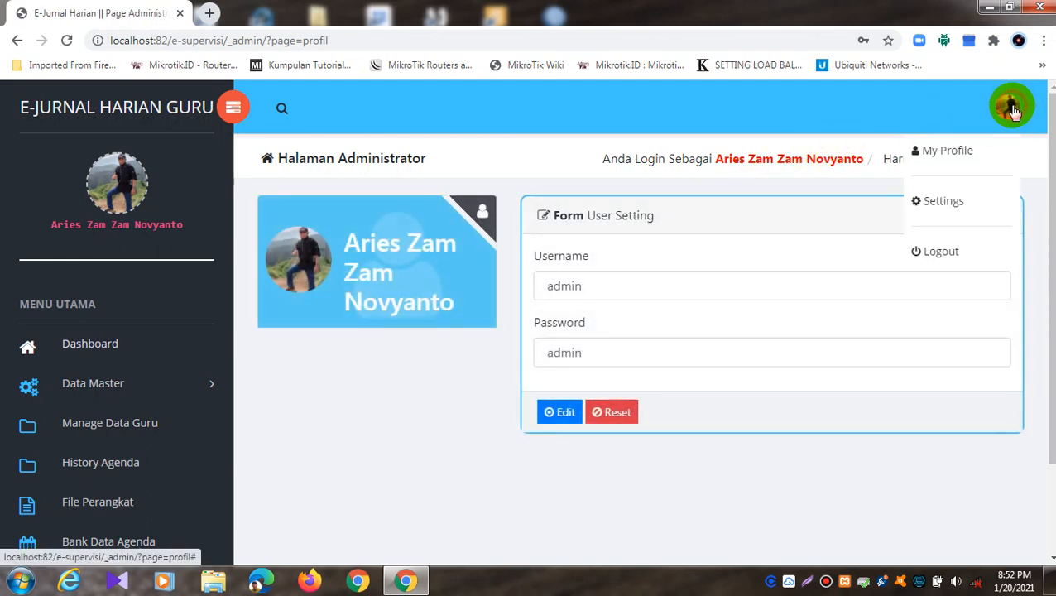
pyautogui.click(919, 118)
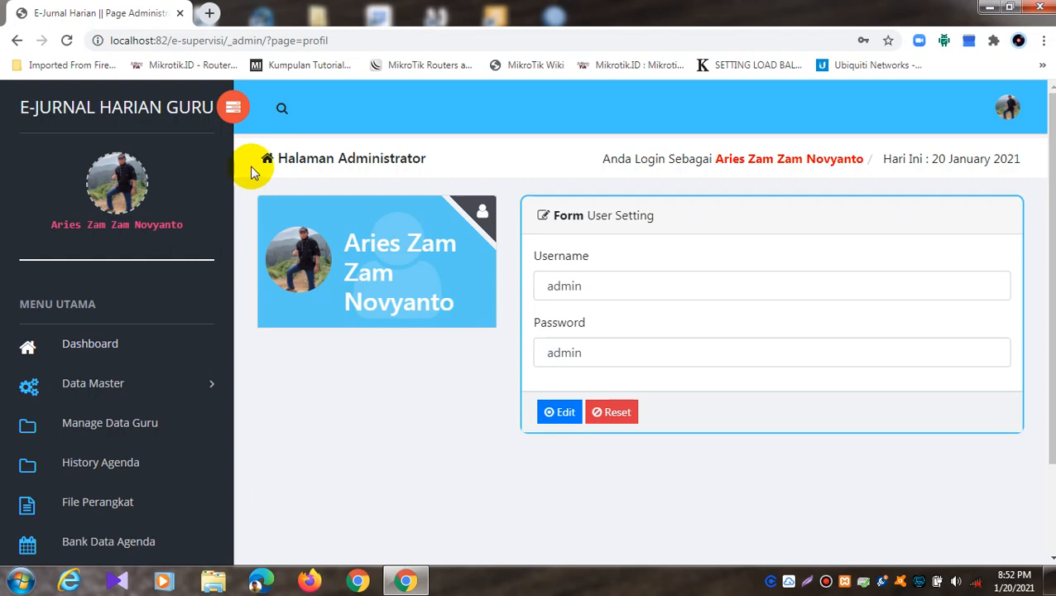
pyautogui.scroll(-2, 336, 96)
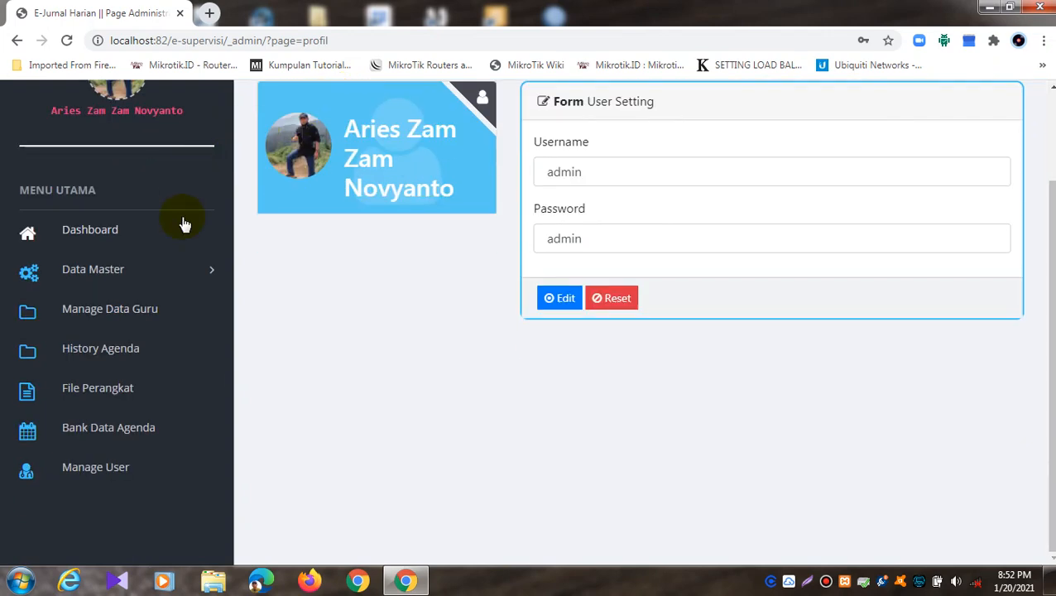
pyautogui.click(126, 235)
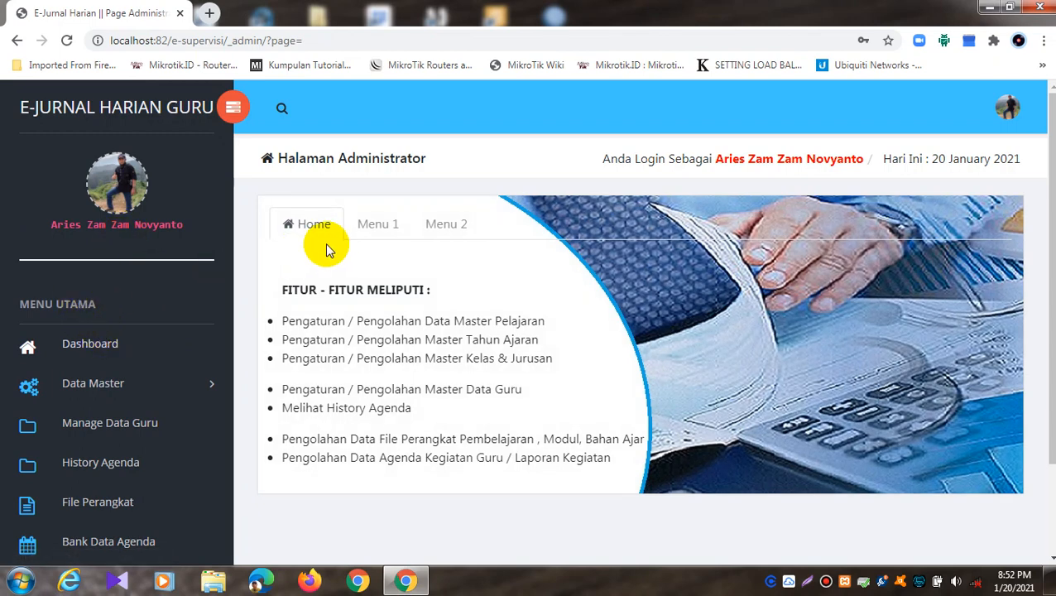
# Step: Toggle between the Menu 1 and Menu 2 dashboard tabs, ending on Menu 1
pyautogui.click(393, 229)
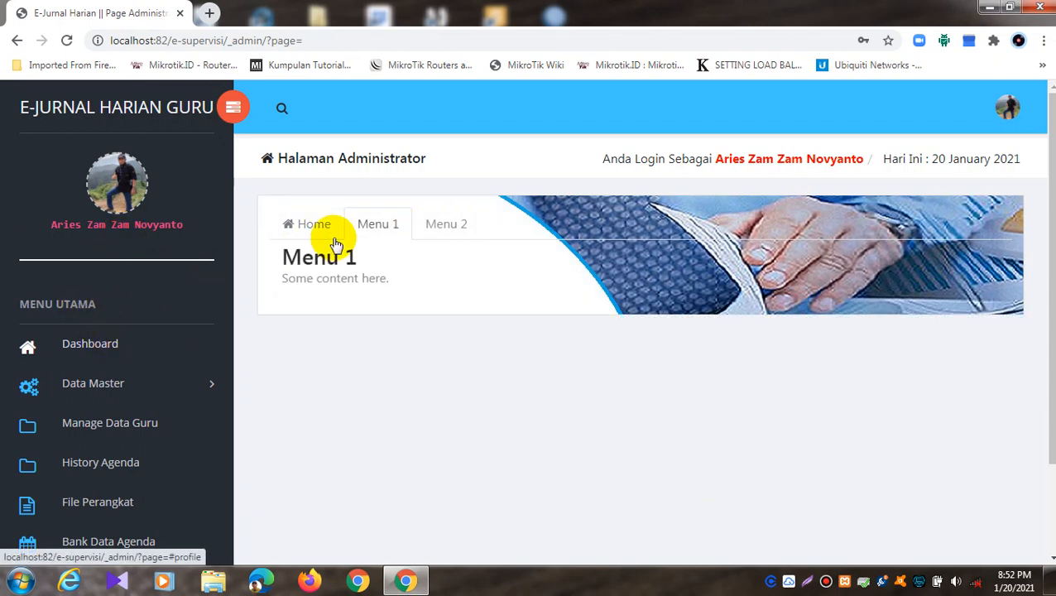
pyautogui.click(447, 224)
pyautogui.click(375, 225)
pyautogui.click(441, 223)
pyautogui.click(375, 228)
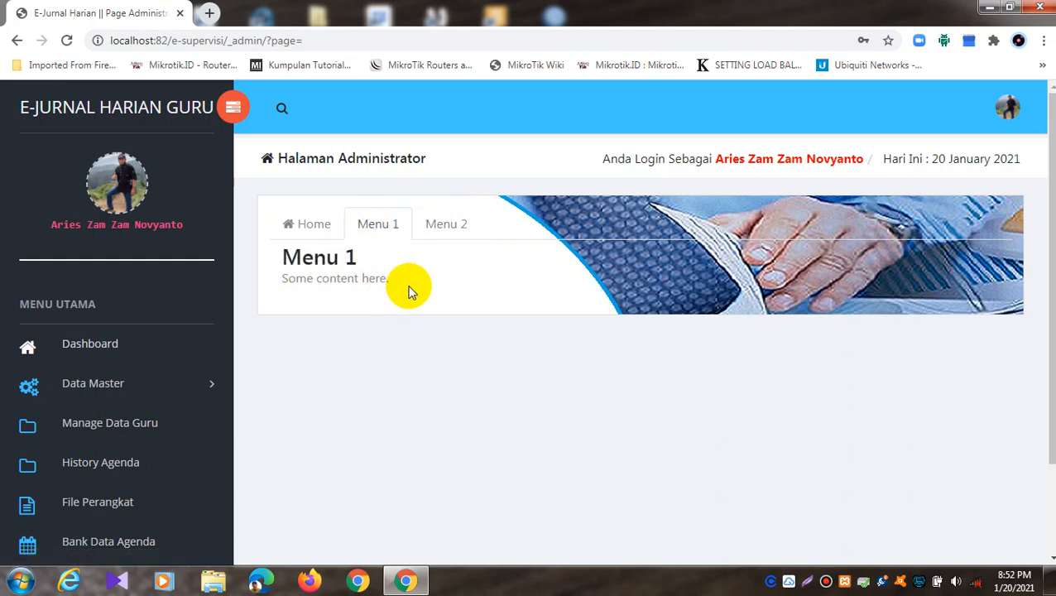
pyautogui.click(435, 224)
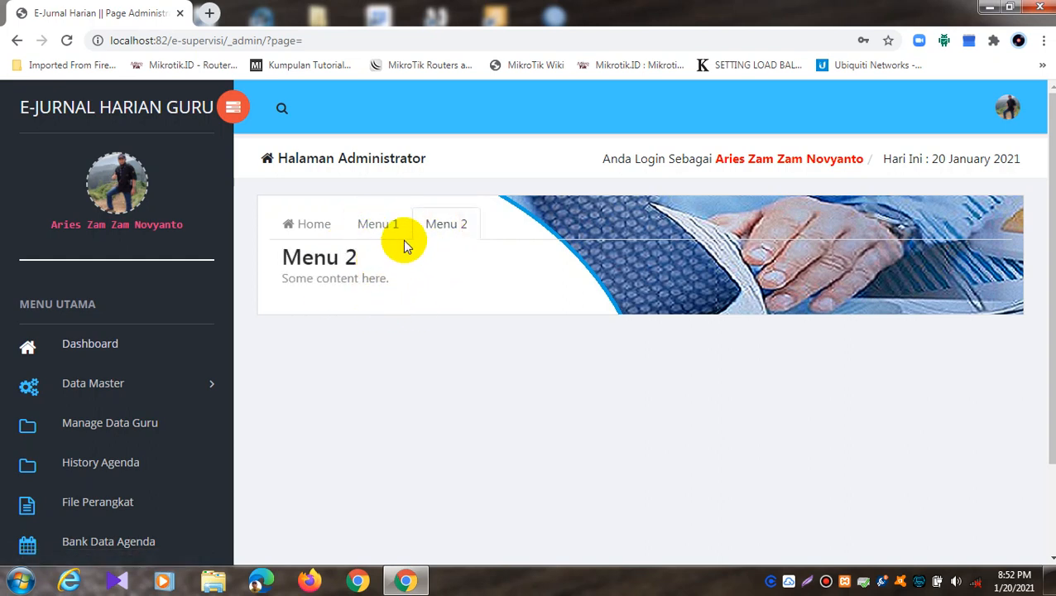
pyautogui.click(376, 232)
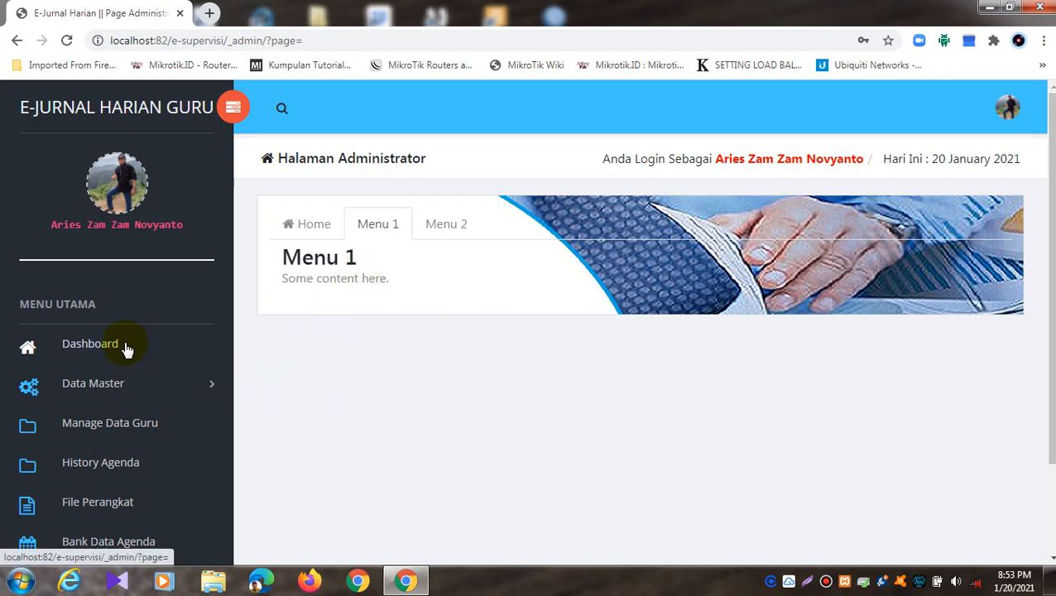
# Step: Expand Data Master and open Manage Data Guru, showing the empty teacher table
pyautogui.click(81, 392)
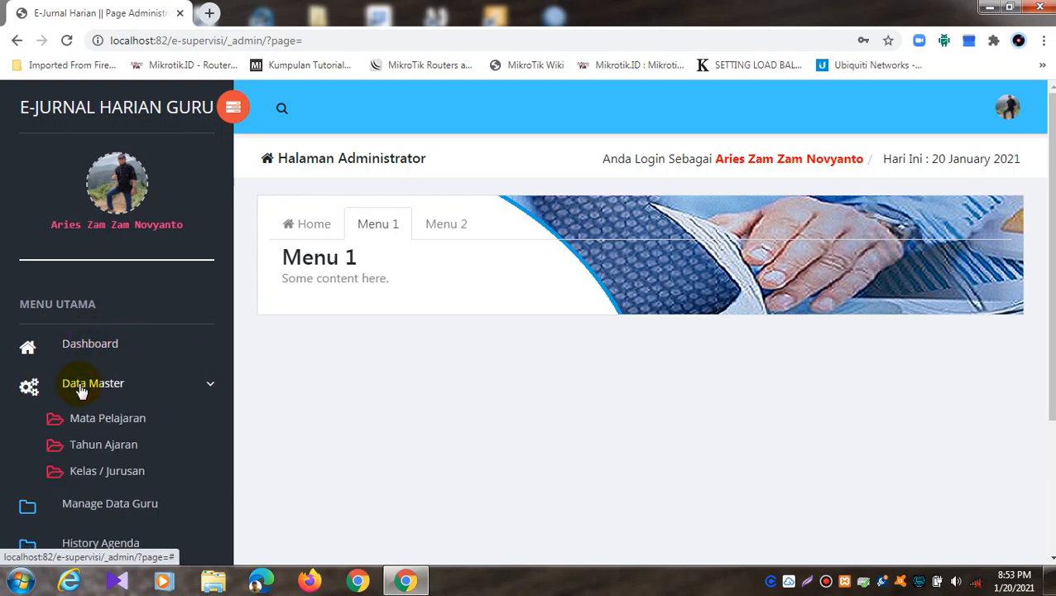
pyautogui.scroll(-1, 81, 389)
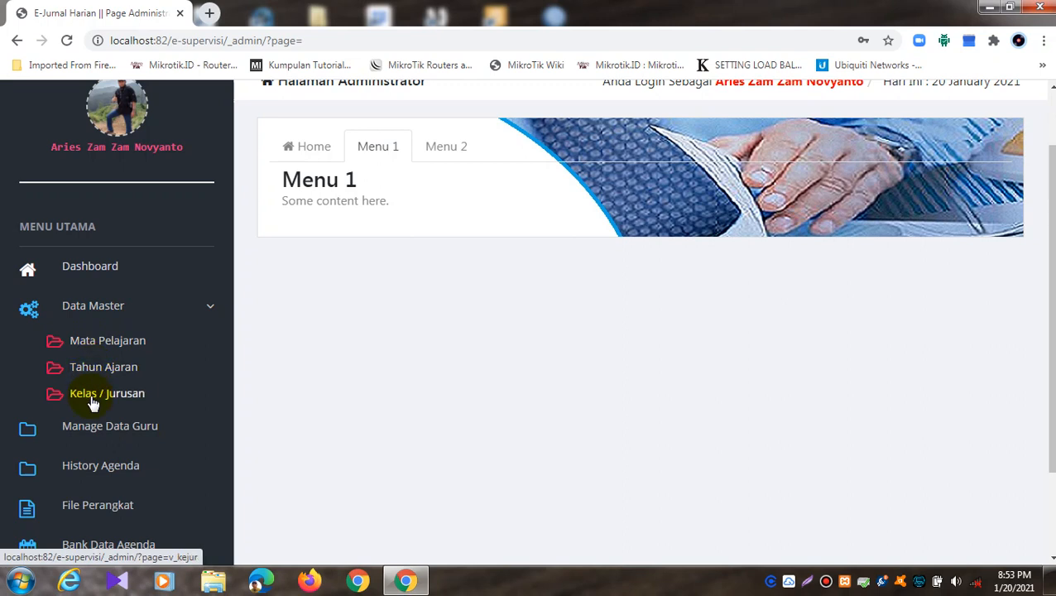
pyautogui.scroll(-1, 93, 402)
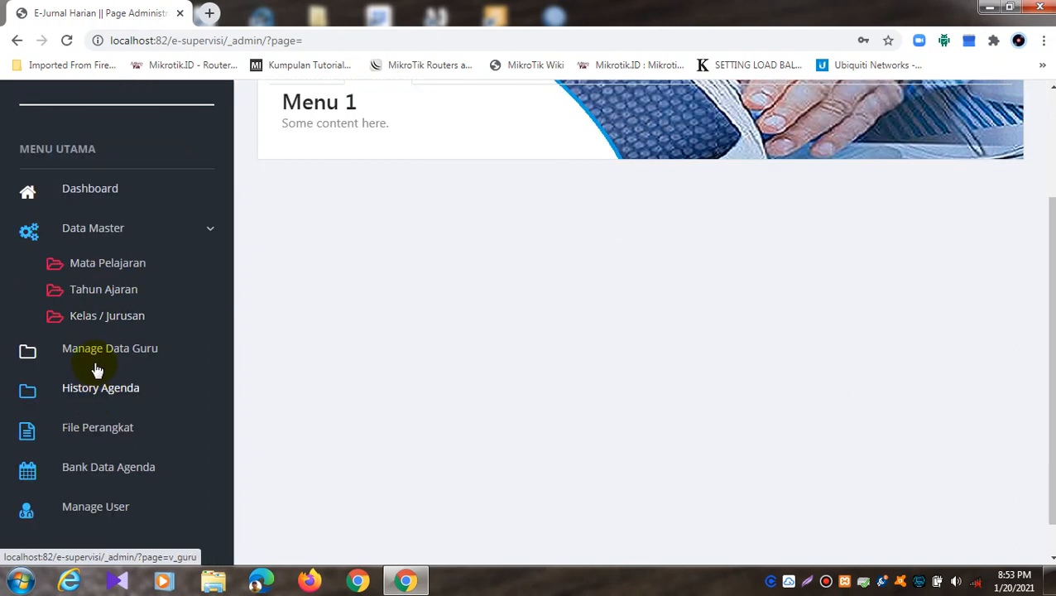
pyautogui.click(98, 358)
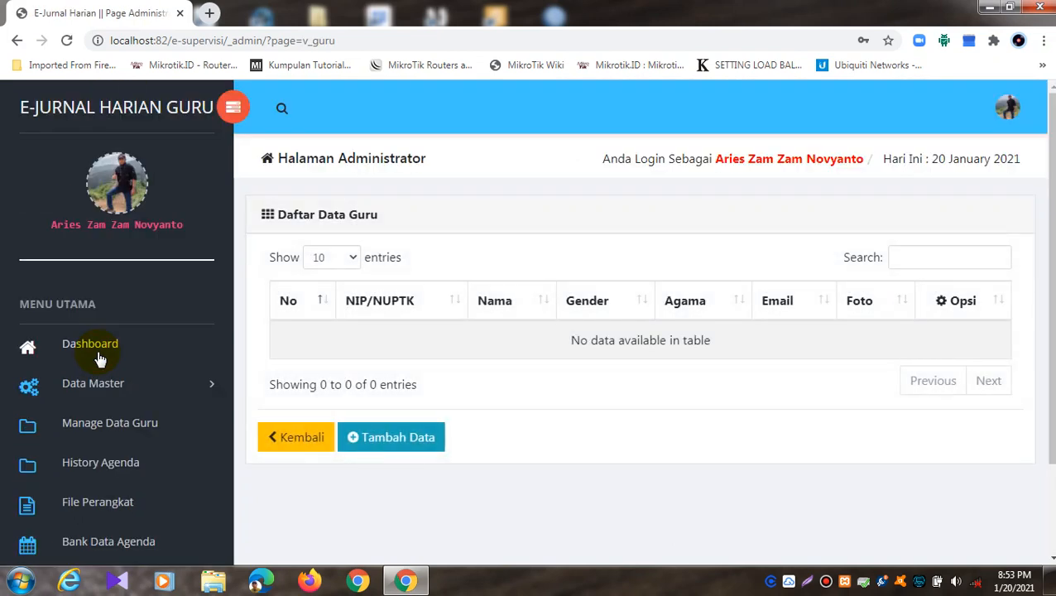
pyautogui.scroll(-1, 118, 405)
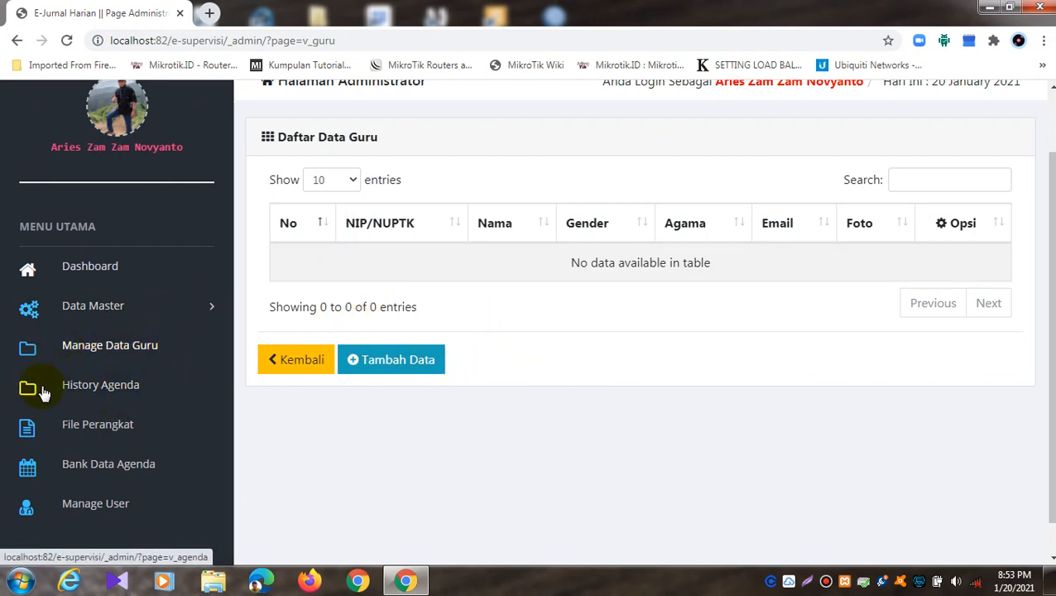
# Step: Open the agenda history page and switch between all agendas and today's history
pyautogui.click(112, 387)
pyautogui.click(565, 263)
pyautogui.click(400, 266)
pyautogui.click(537, 263)
pyautogui.click(412, 264)
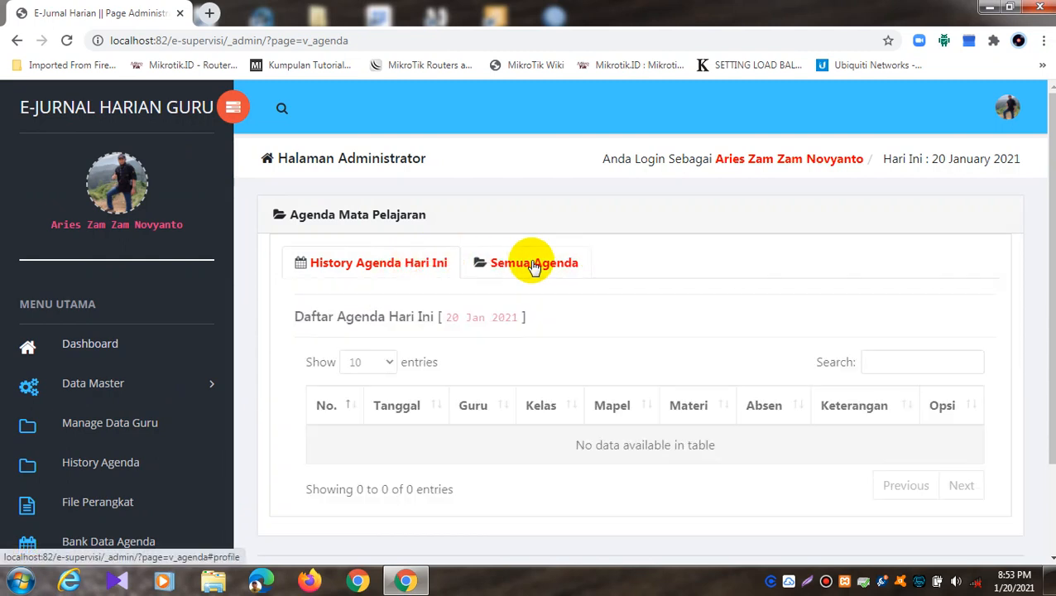
pyautogui.click(533, 263)
pyautogui.scroll(-2, 215, 351)
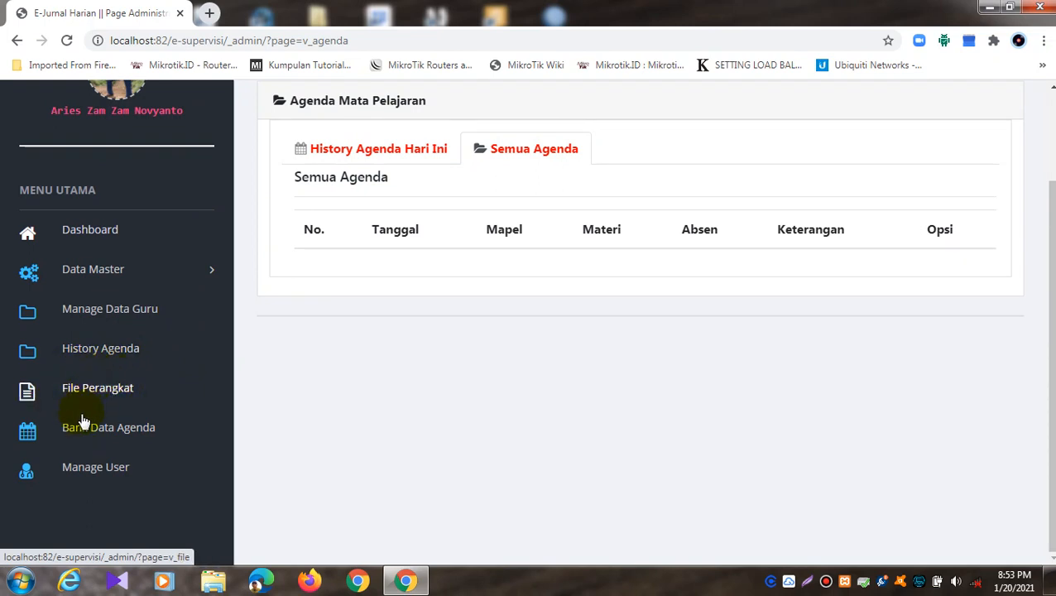
# Step: Visit the teachers' teaching files list, then open the Bank Data Agenda table
pyautogui.click(96, 387)
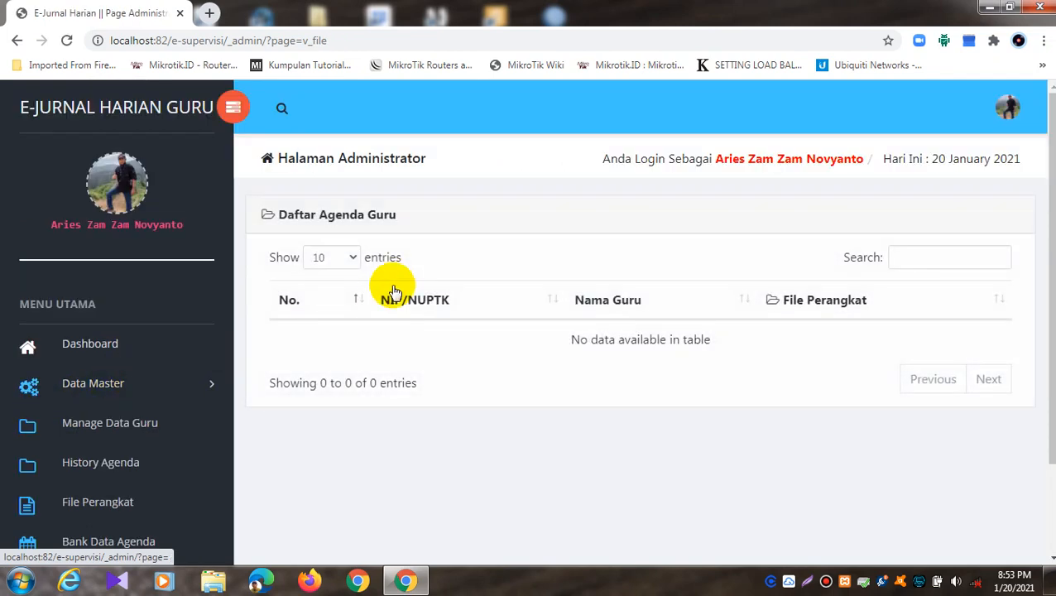
pyautogui.scroll(-2, 360, 345)
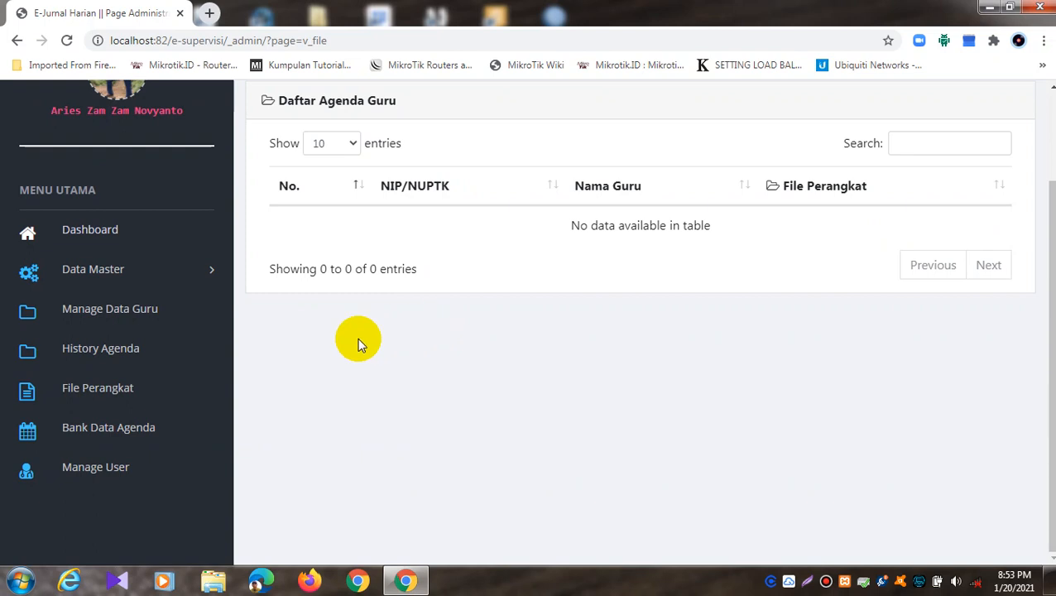
pyautogui.click(108, 428)
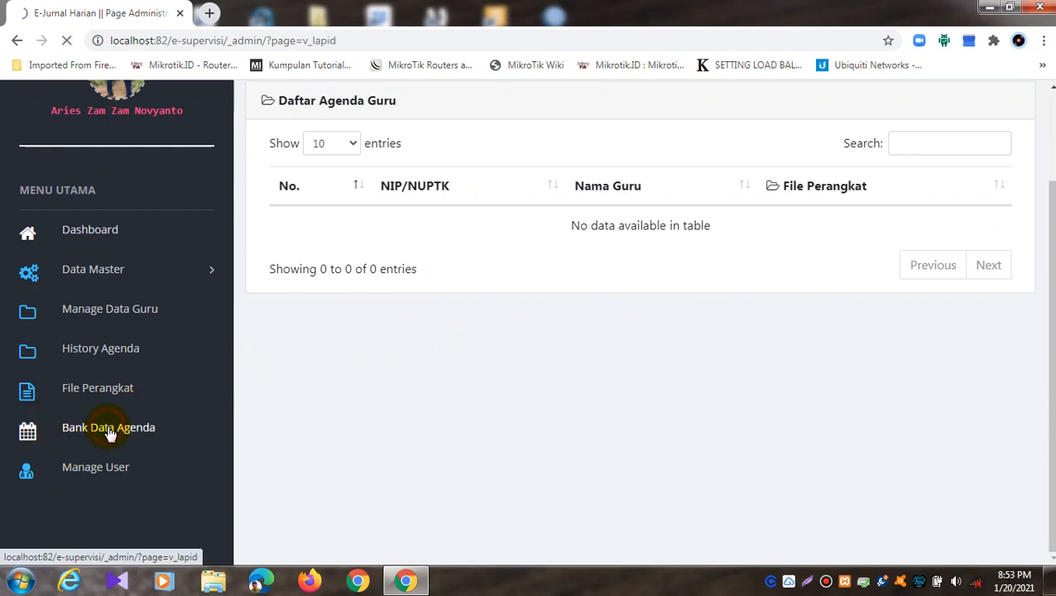
pyautogui.scroll(-2, 521, 389)
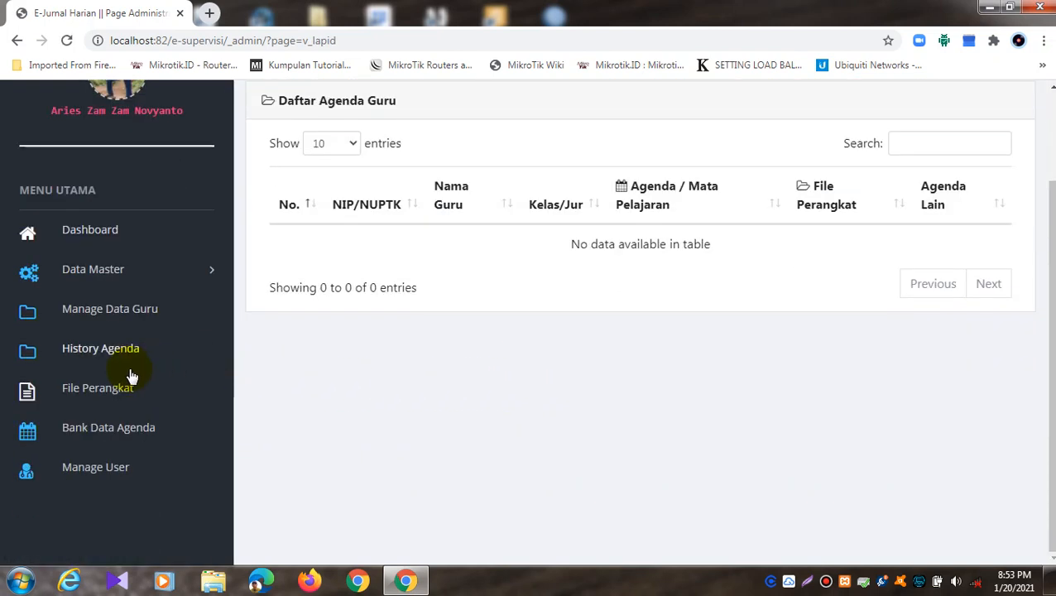
# Step: Open Manage User and scroll through its Guru, Admin and Kepala Sekolah lists
pyautogui.click(83, 468)
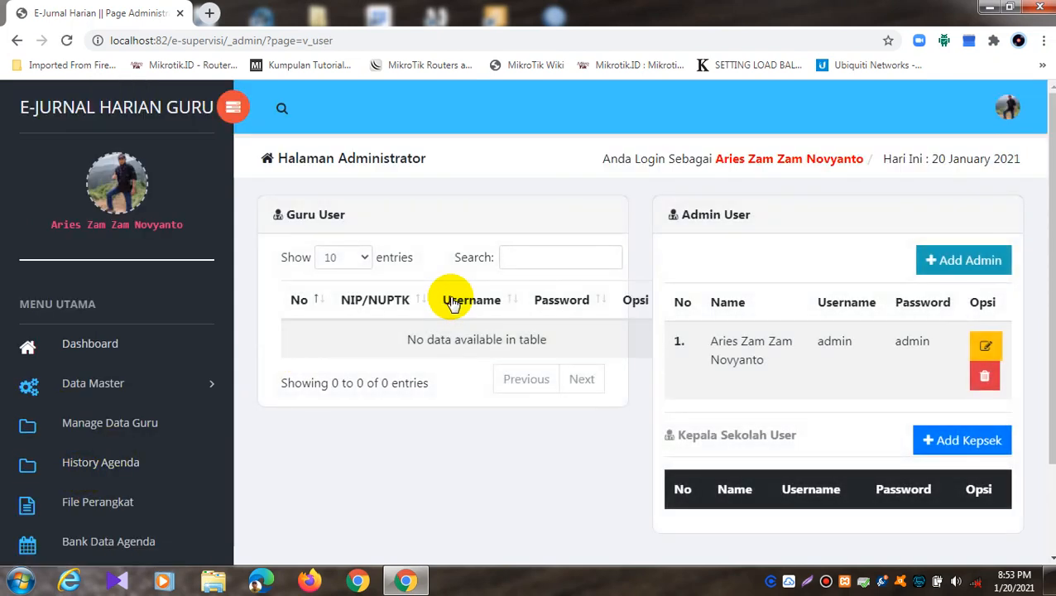
pyautogui.scroll(-2, 451, 302)
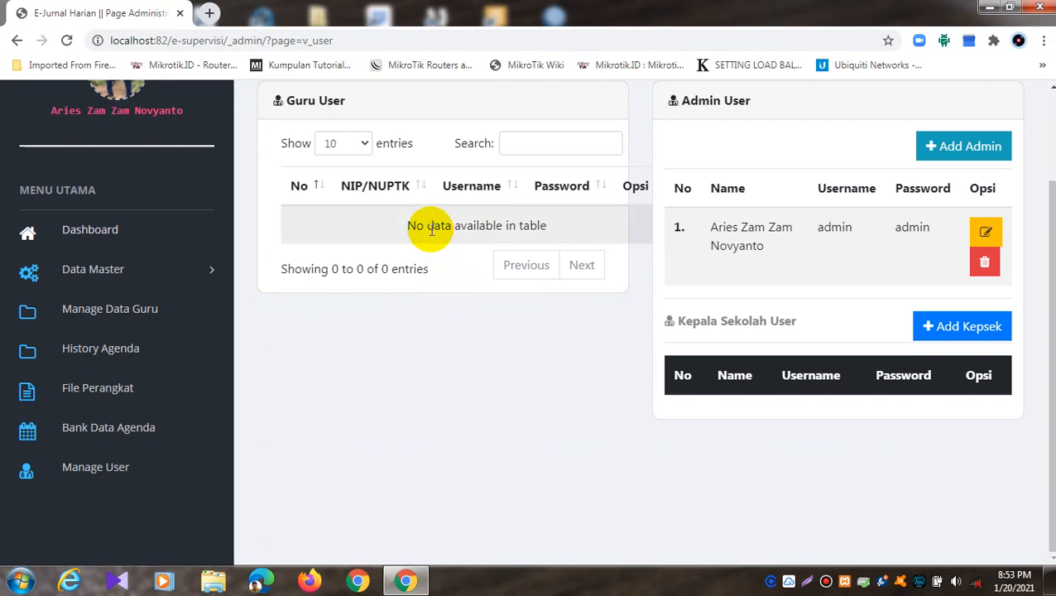
pyautogui.scroll(2, 513, 256)
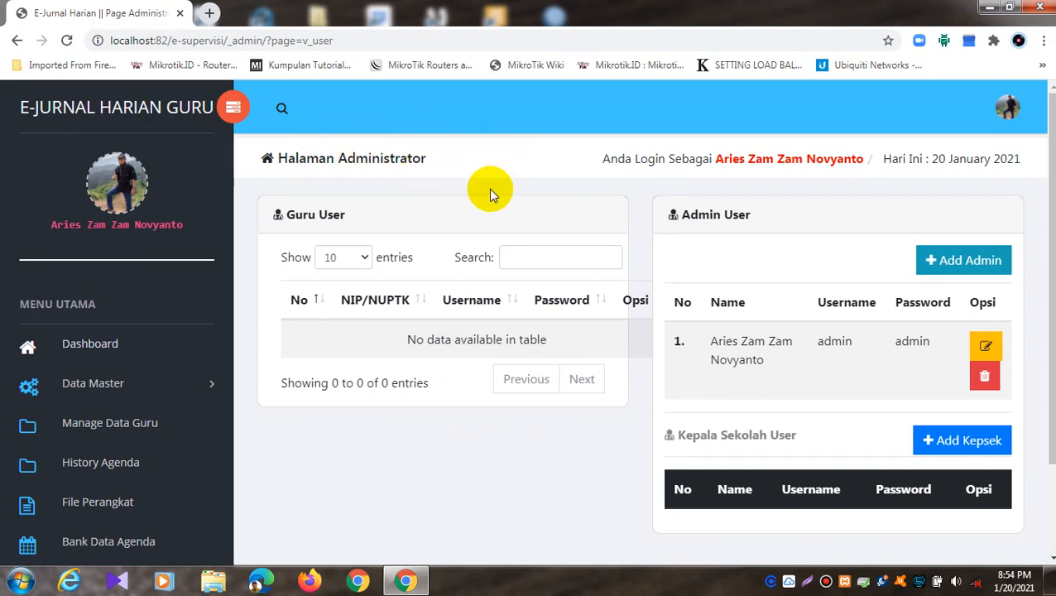
pyautogui.scroll(-2, 487, 196)
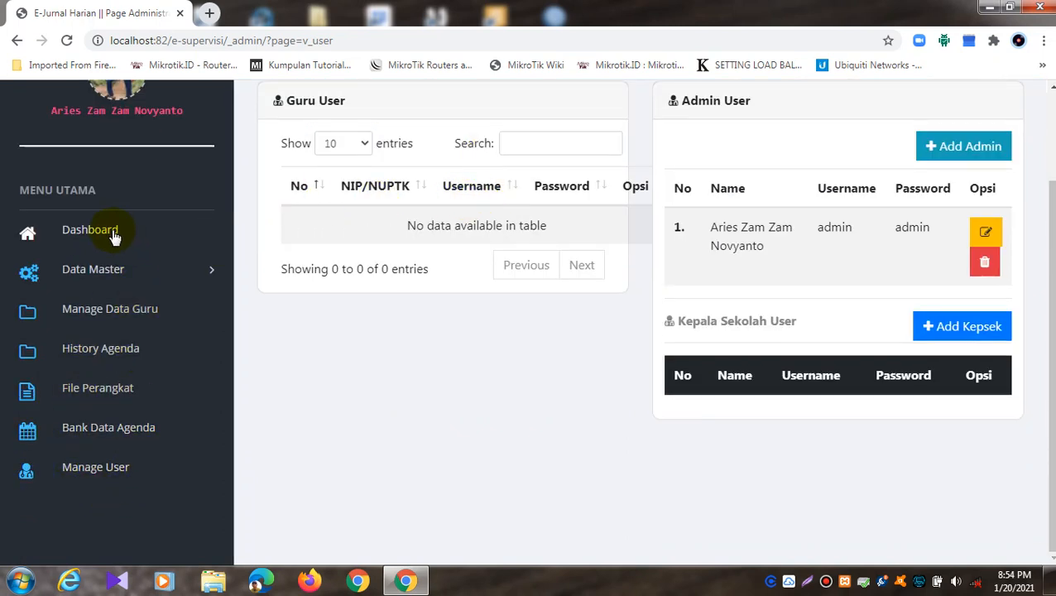
pyautogui.click(116, 483)
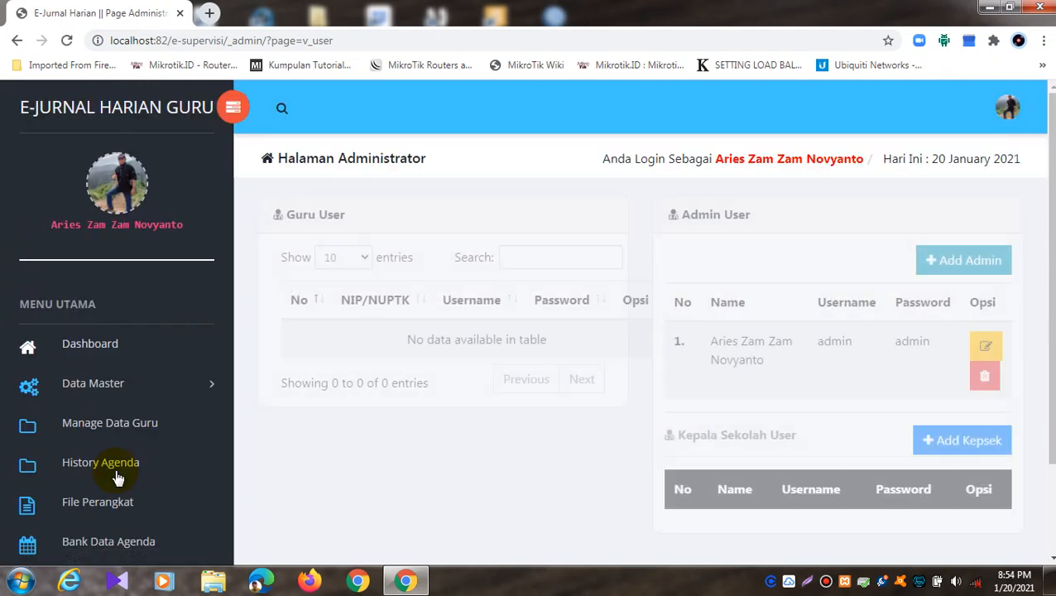
pyautogui.scroll(-2, 422, 325)
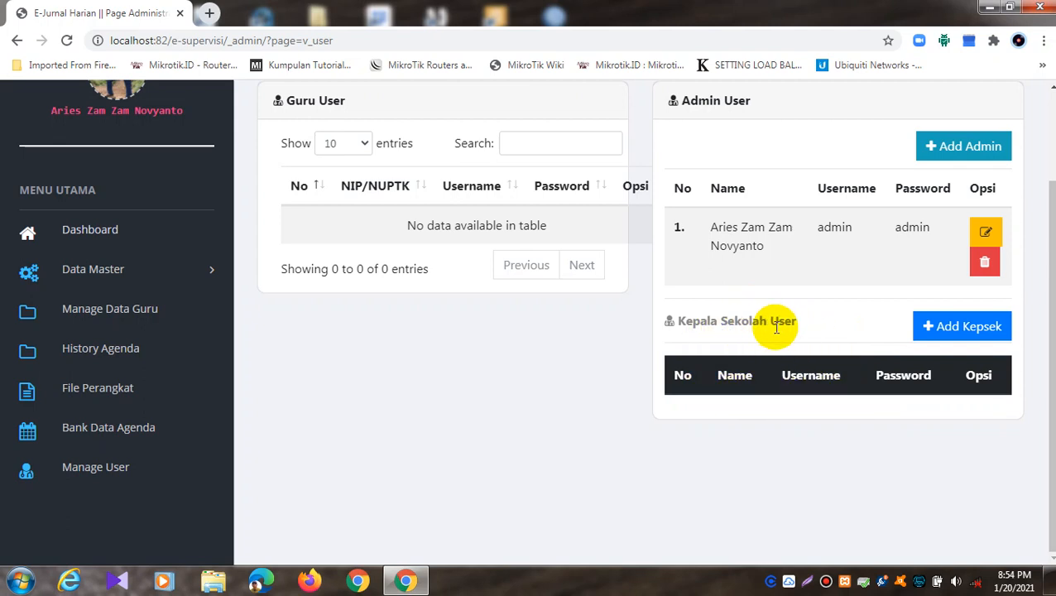
# Step: Peek at the Add Kepsek form and the teacher data list, then return to Manage User
pyautogui.click(948, 328)
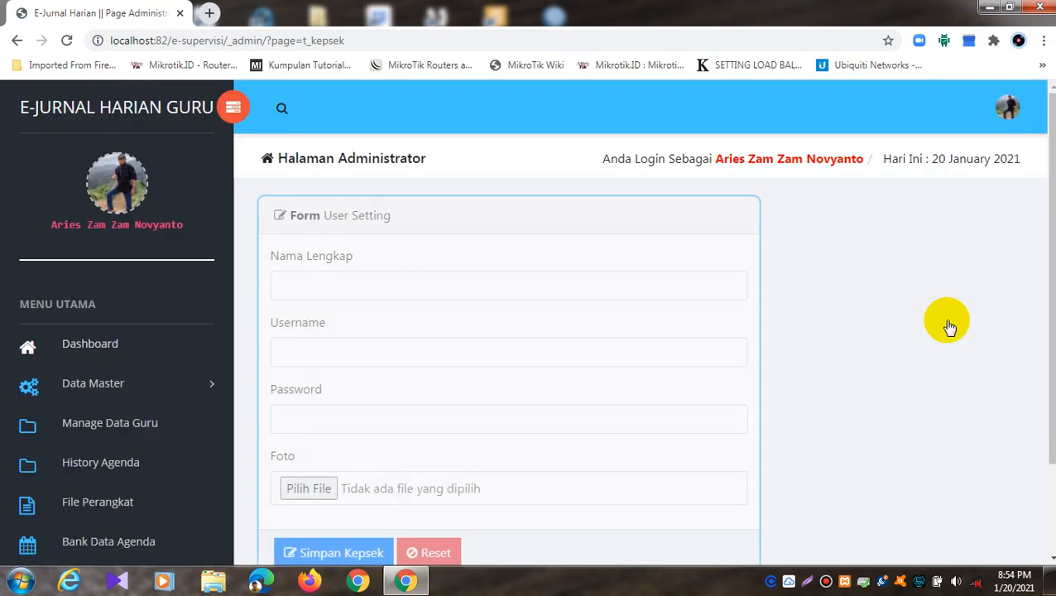
pyautogui.click(17, 40)
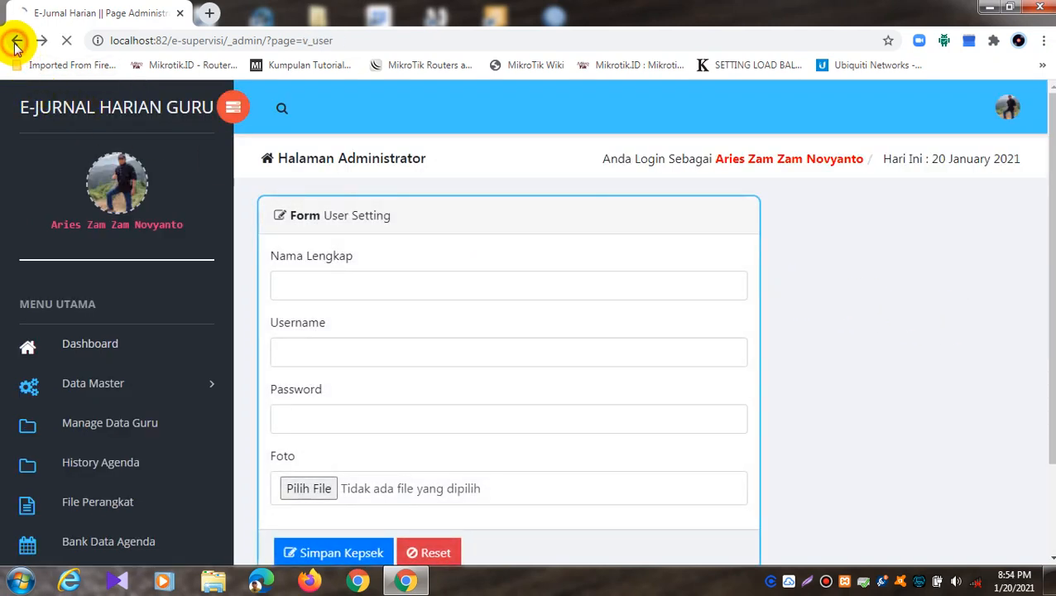
pyautogui.scroll(1, 662, 277)
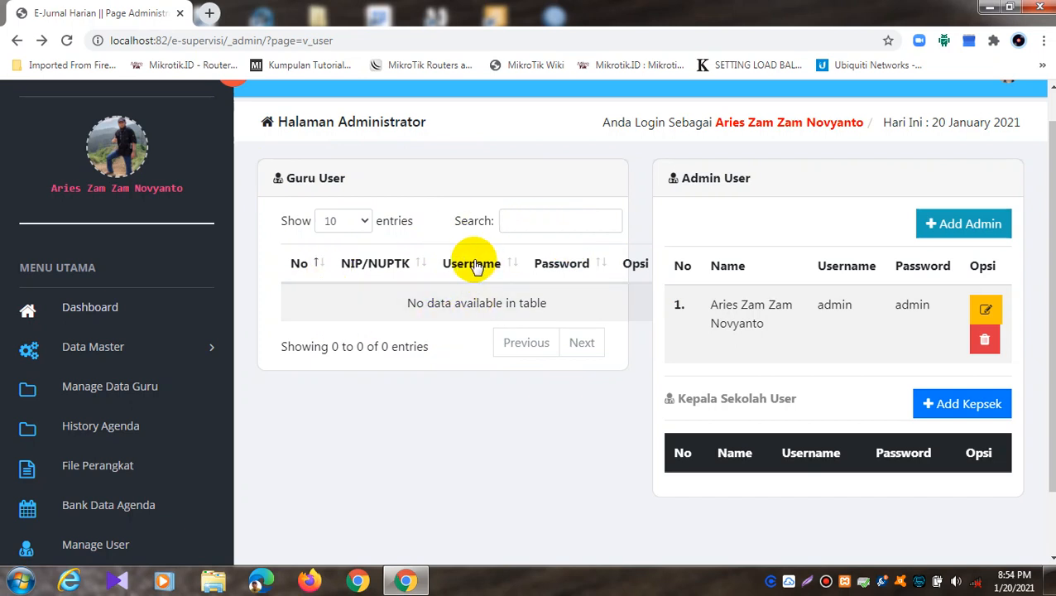
pyautogui.click(114, 388)
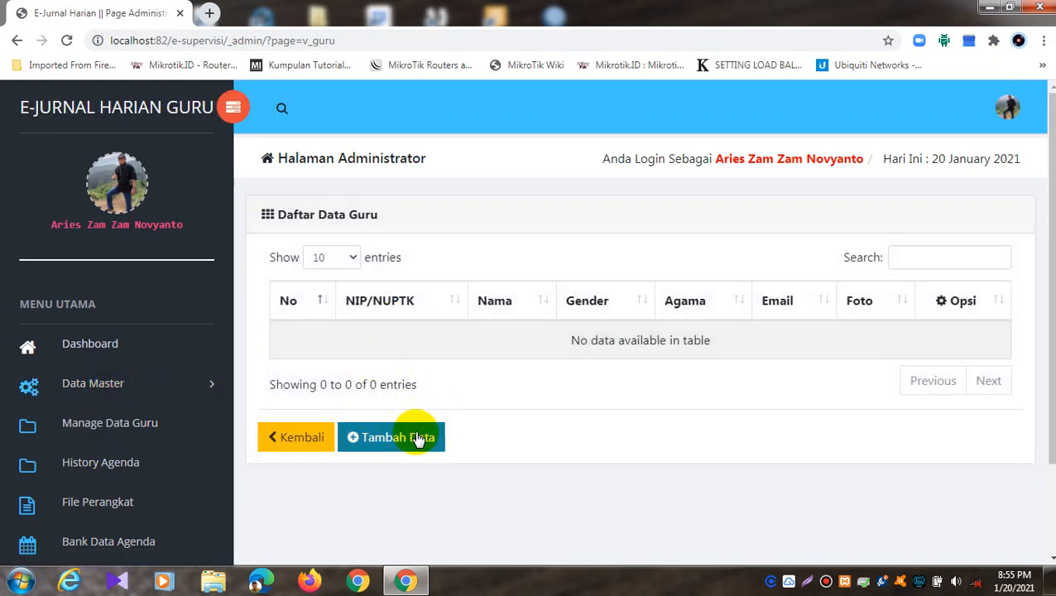
pyautogui.scroll(-2, 98, 461)
pyautogui.click(74, 470)
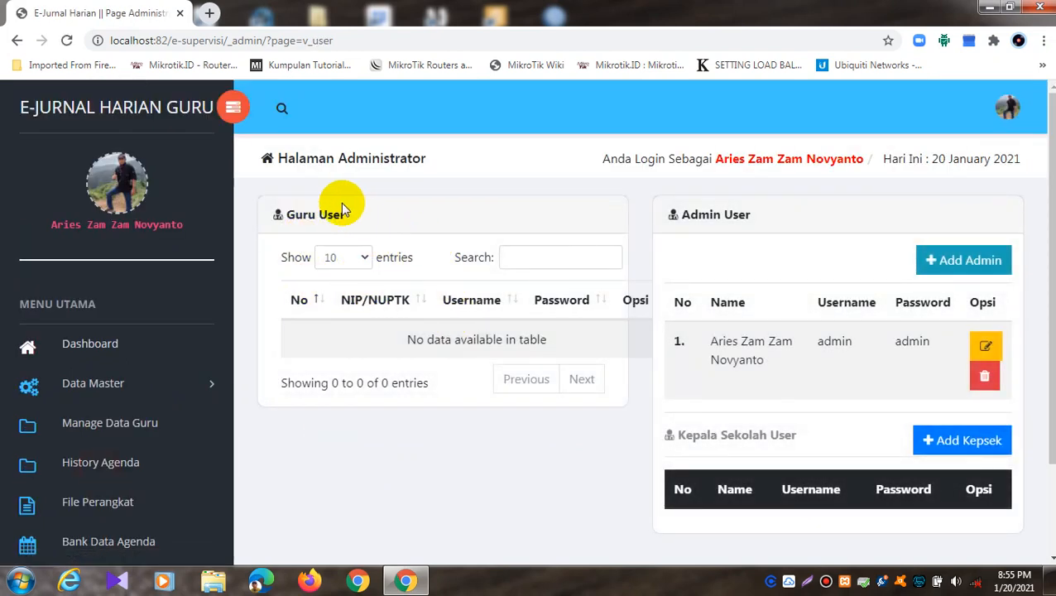
pyautogui.scroll(-2, 355, 259)
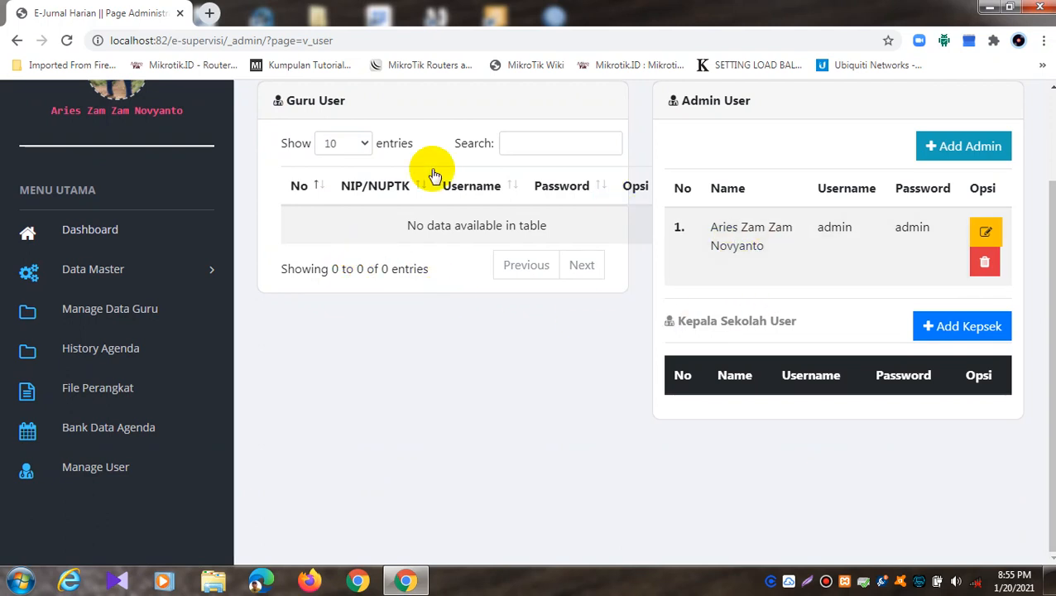
# Step: In Add Kepsek, fill the full name, username and password from saved suggestions
pyautogui.click(997, 334)
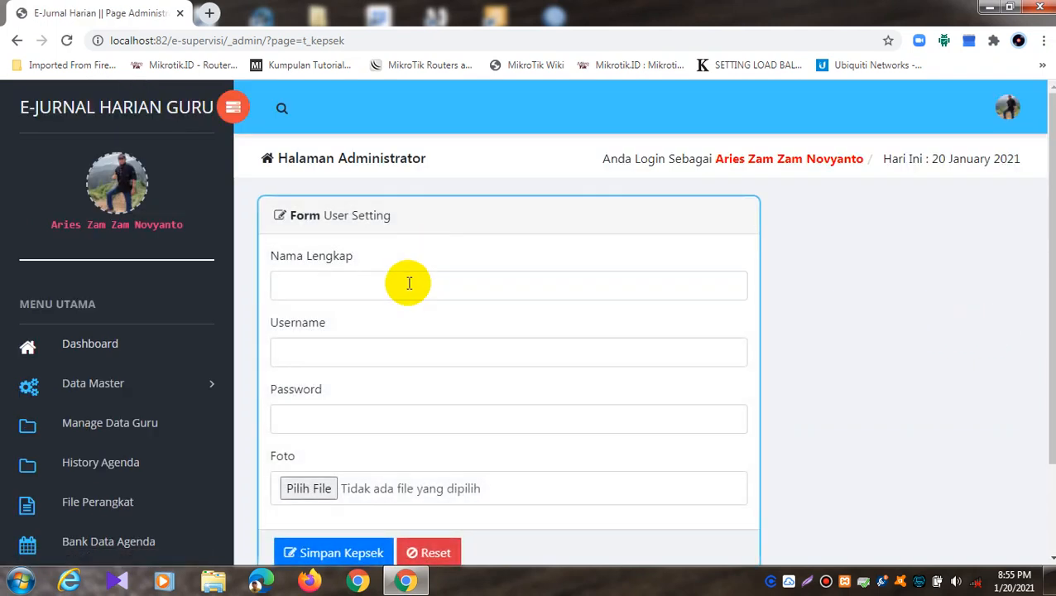
pyautogui.click(409, 284)
pyautogui.click(314, 349)
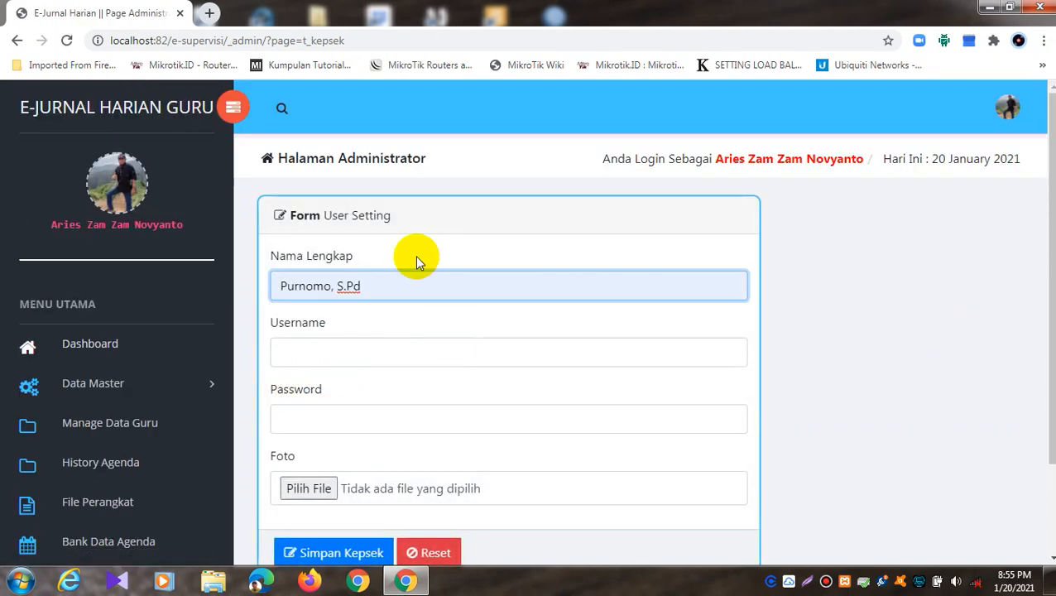
pyautogui.click(335, 352)
pyautogui.click(327, 434)
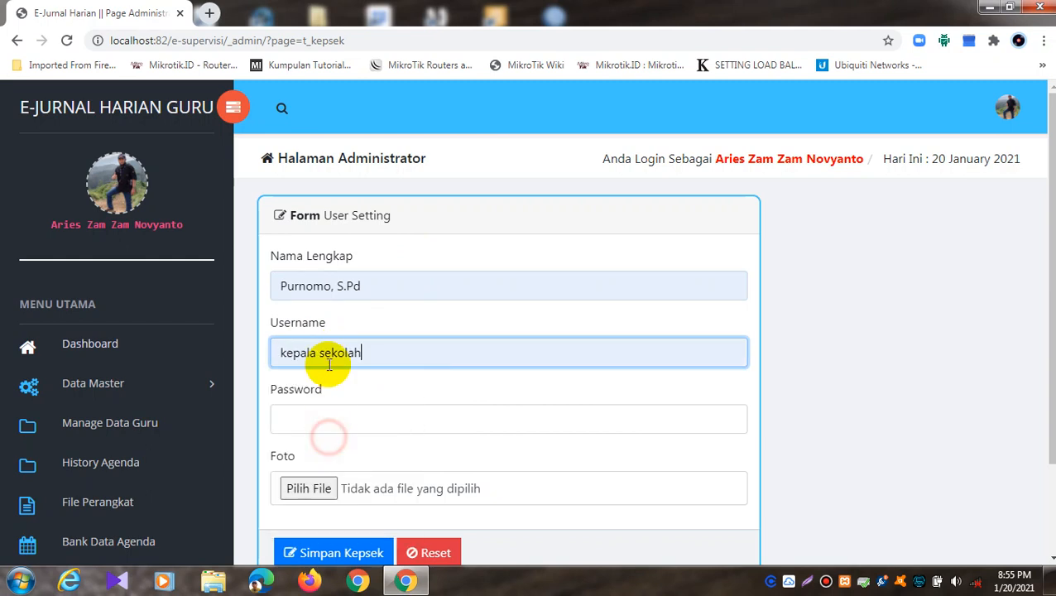
pyautogui.scroll(-1, 351, 413)
pyautogui.click(348, 341)
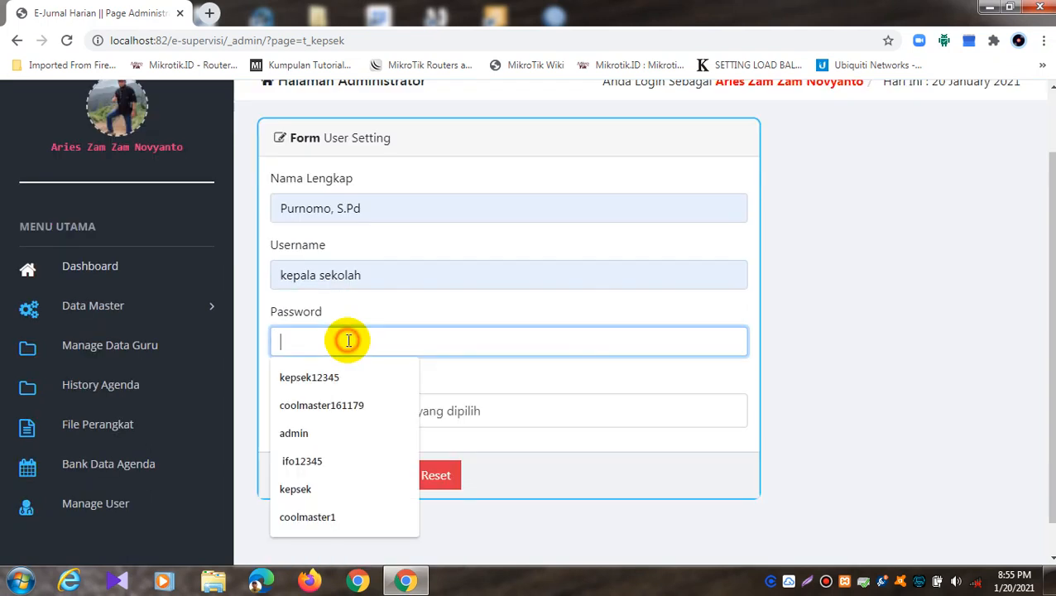
pyautogui.click(318, 490)
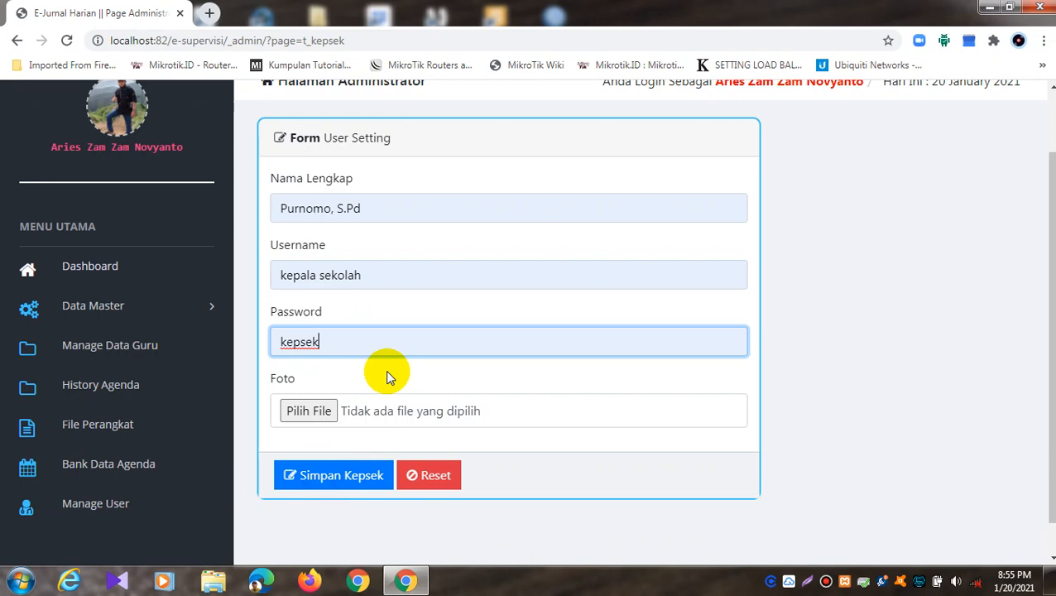
pyautogui.scroll(-1, 386, 369)
# Step: Attach a WhatsApp Image photo from the Project Hotspot Elearning SMPN 2 Pejawaran folder and save the principal
pyautogui.click(319, 375)
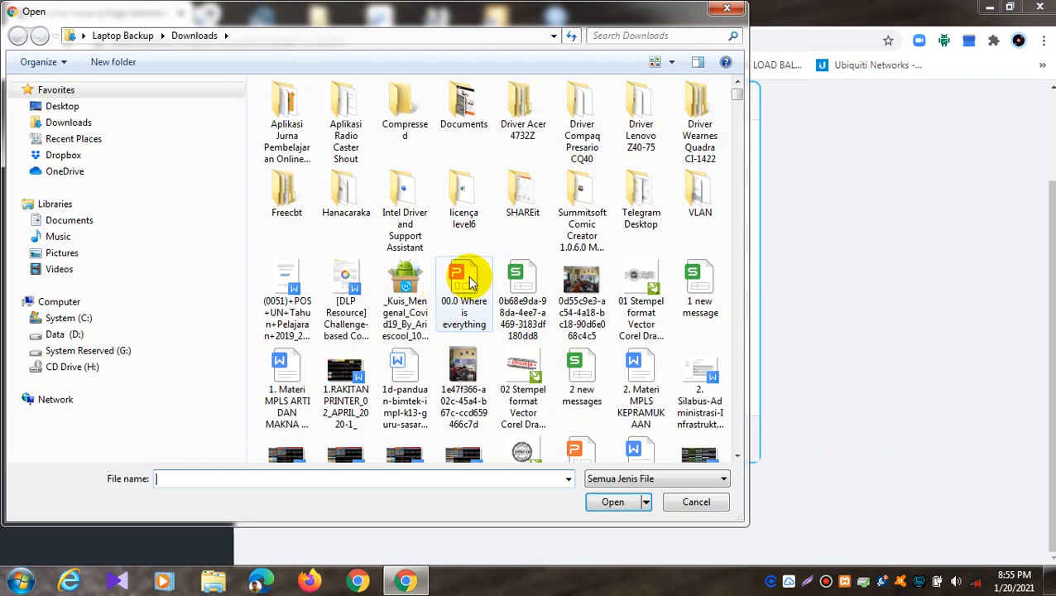
pyautogui.click(26, 333)
pyautogui.moveTo(239, 176); pyautogui.dragTo(233, 311)
pyautogui.click(228, 311)
pyautogui.click(407, 327)
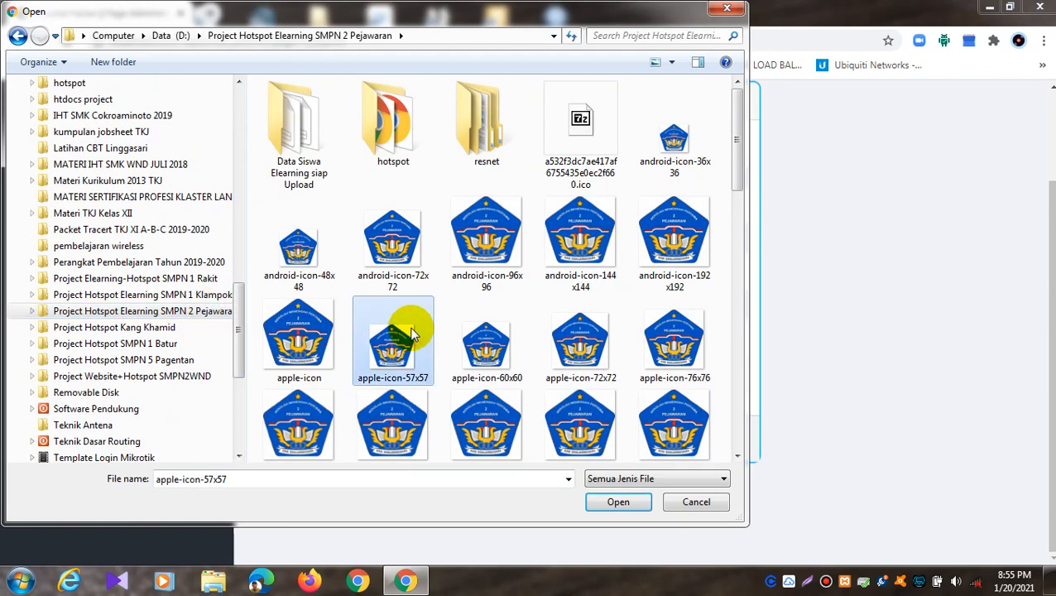
pyautogui.scroll(-5, 410, 335)
pyautogui.scroll(-5, 410, 331)
pyautogui.click(617, 406)
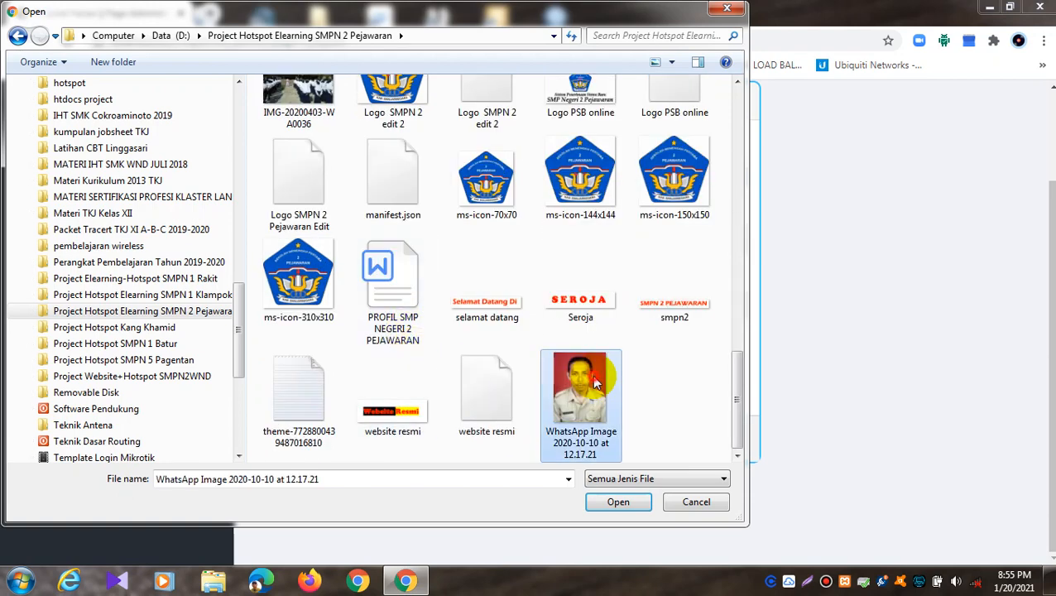
pyautogui.click(608, 501)
pyautogui.click(364, 439)
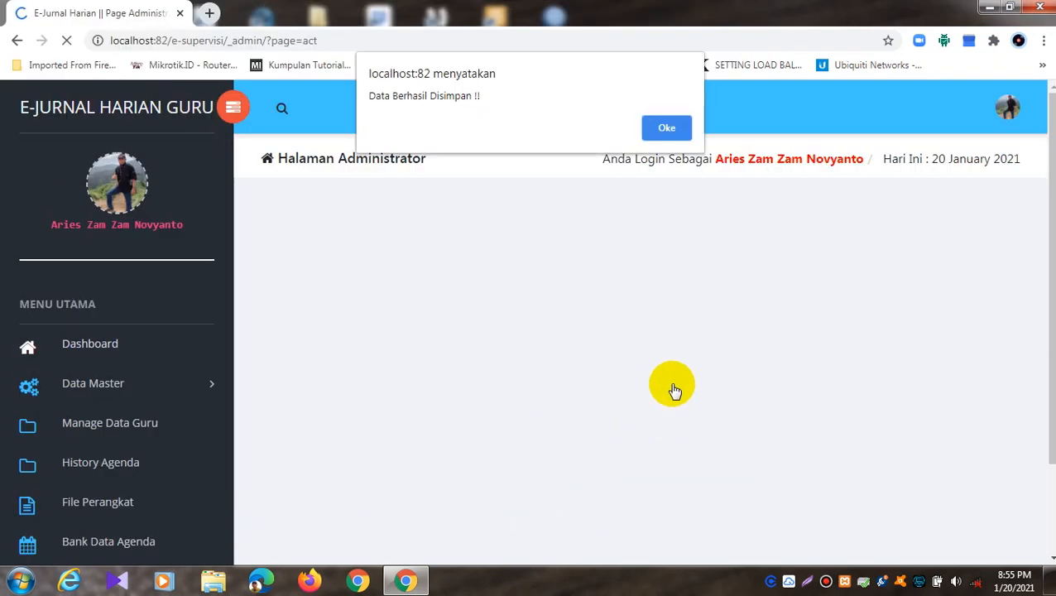
# Step: Dismiss the saved alert, then open Data Master > Mata Pelajaran
pyautogui.click(668, 127)
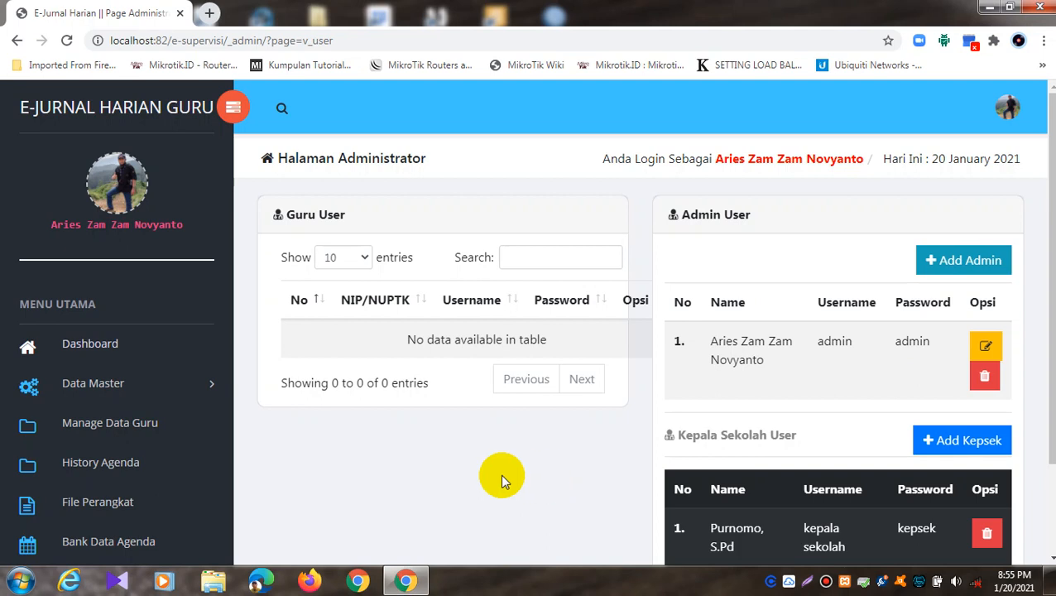
pyautogui.click(152, 386)
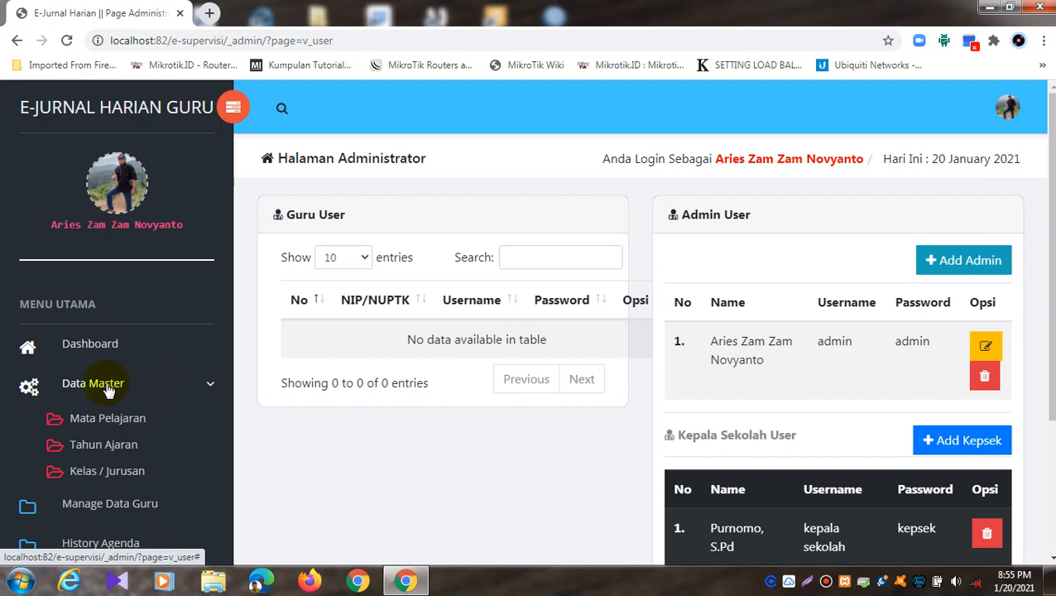
pyautogui.click(105, 419)
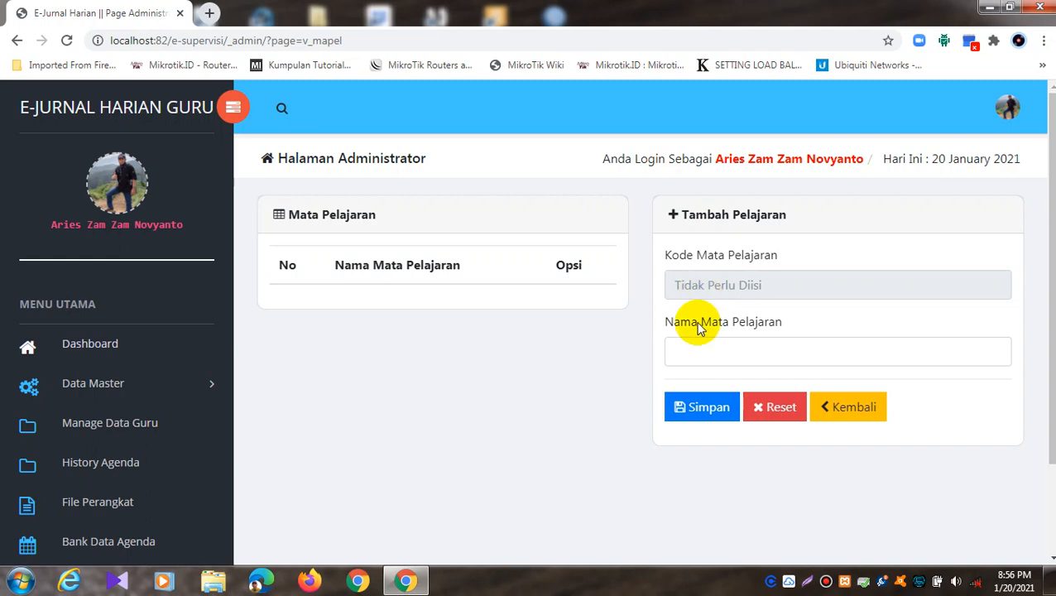
# Step: Add the subject Bahasa Jawa and dismiss the saved confirmation
pyautogui.click(707, 355)
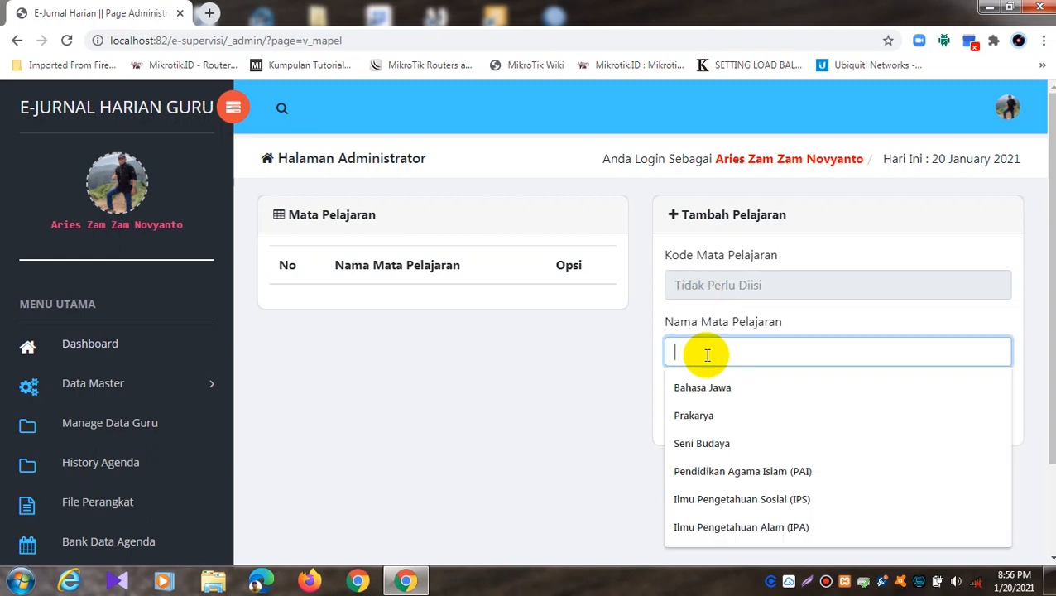
pyautogui.click(732, 388)
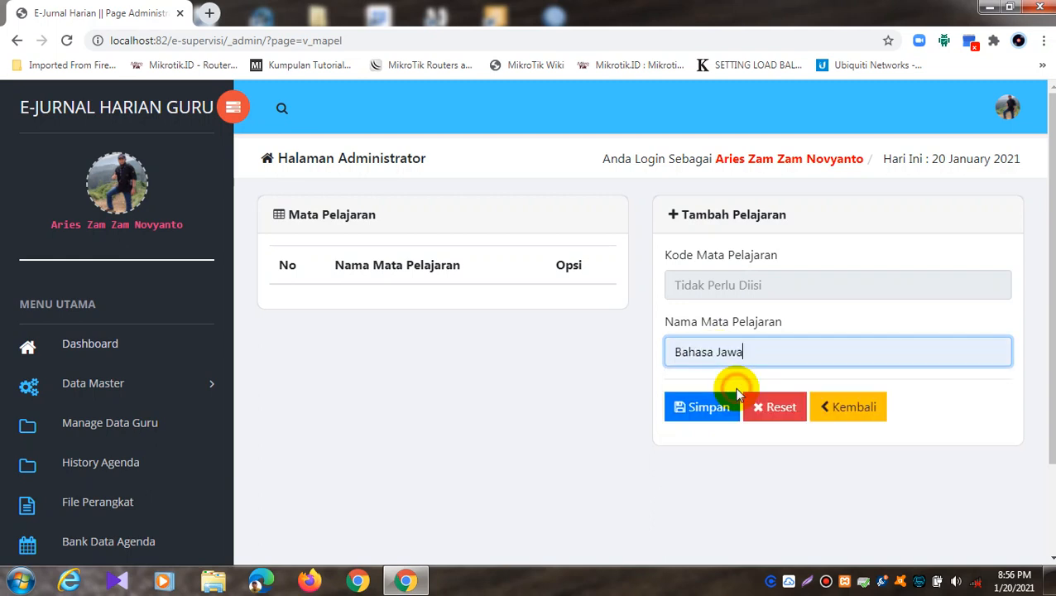
pyautogui.click(686, 412)
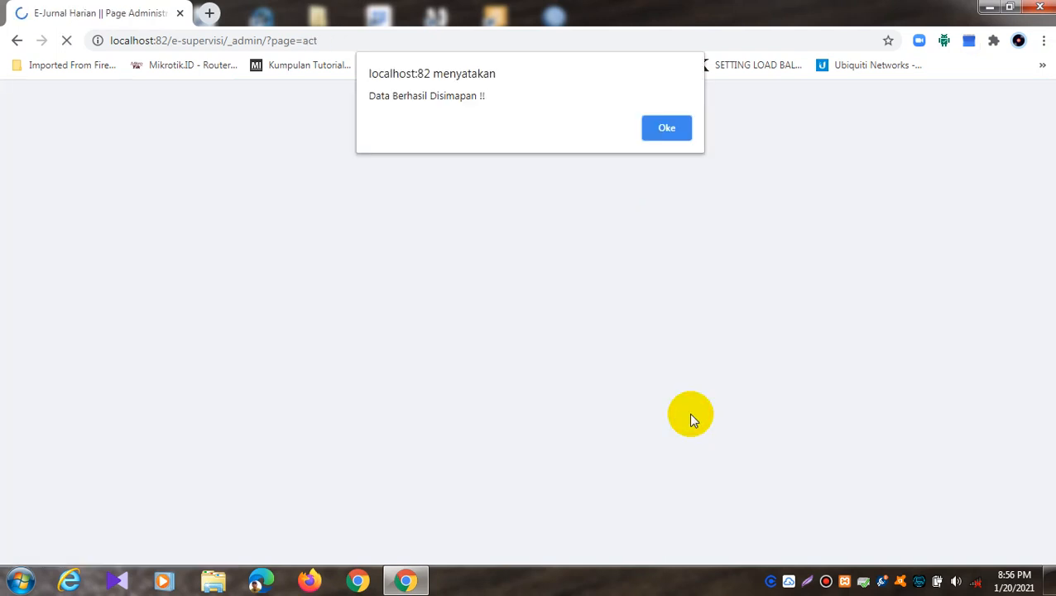
pyautogui.click(649, 130)
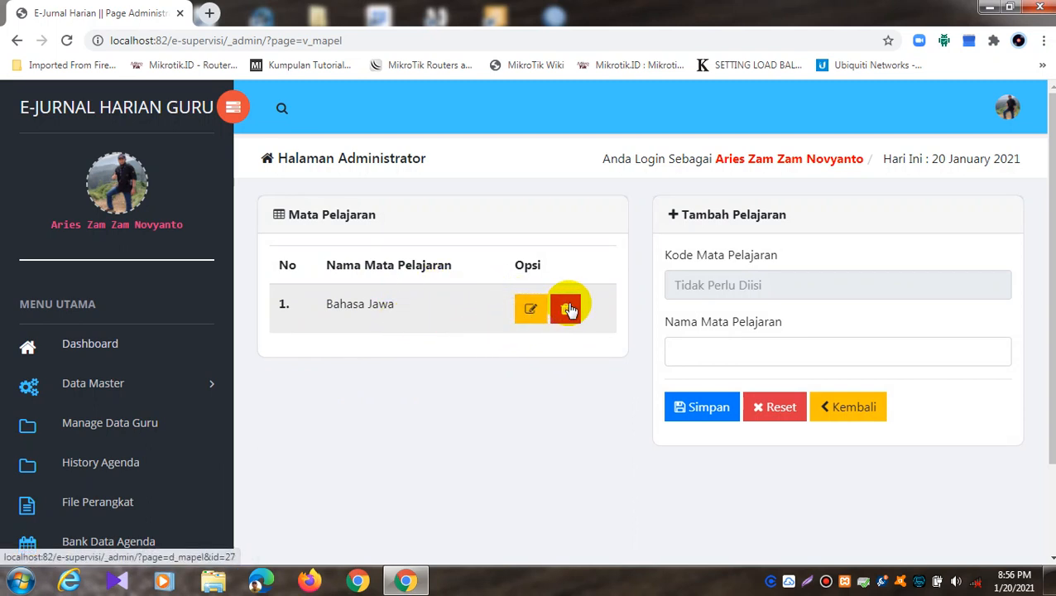
# Step: Edit the Bahasa Jawa subject and submit its changes
pyautogui.click(528, 318)
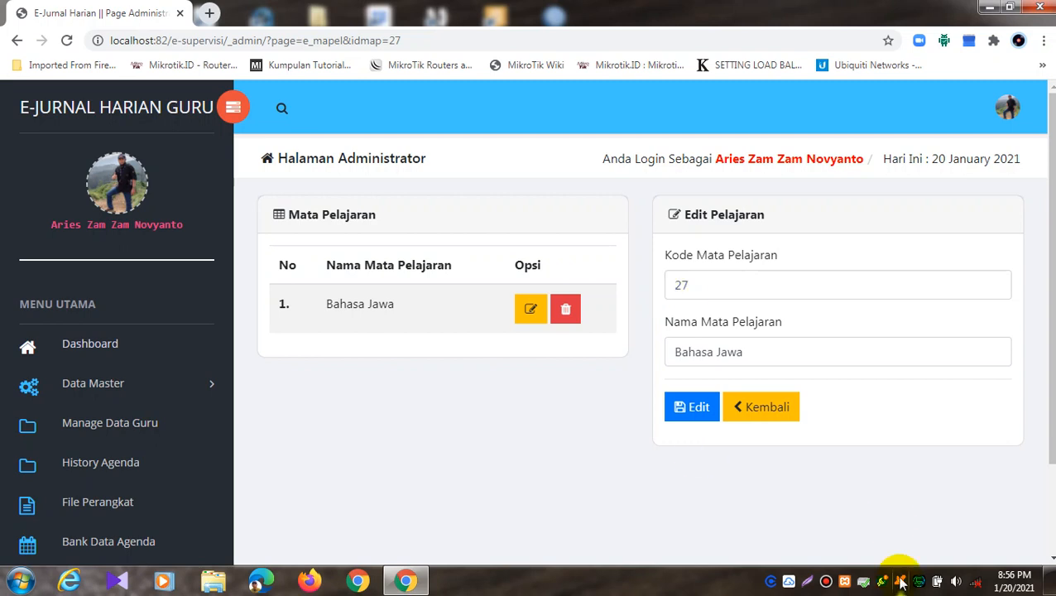
pyautogui.click(685, 410)
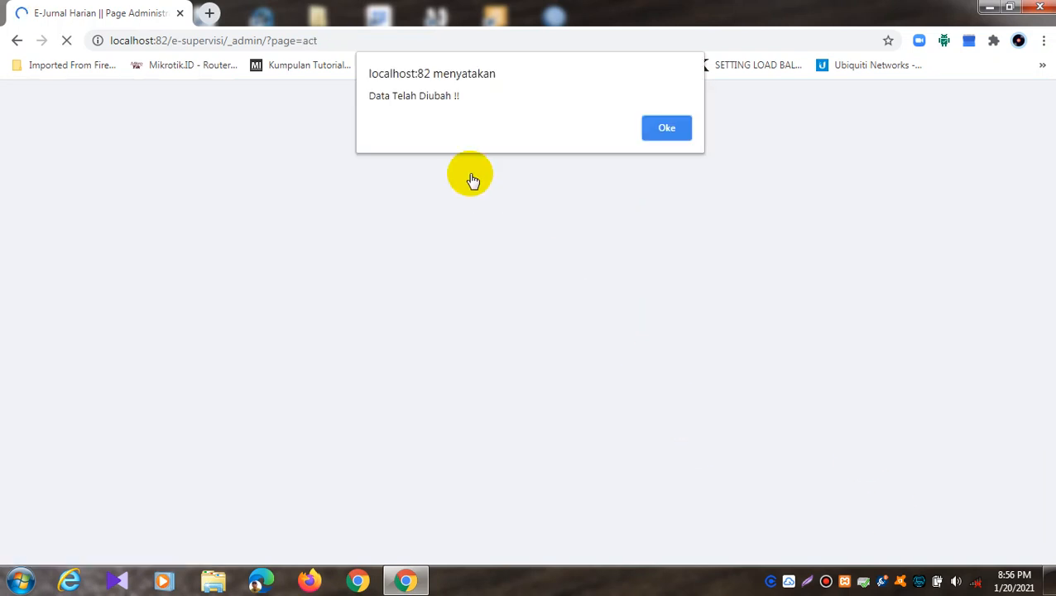
pyautogui.click(686, 132)
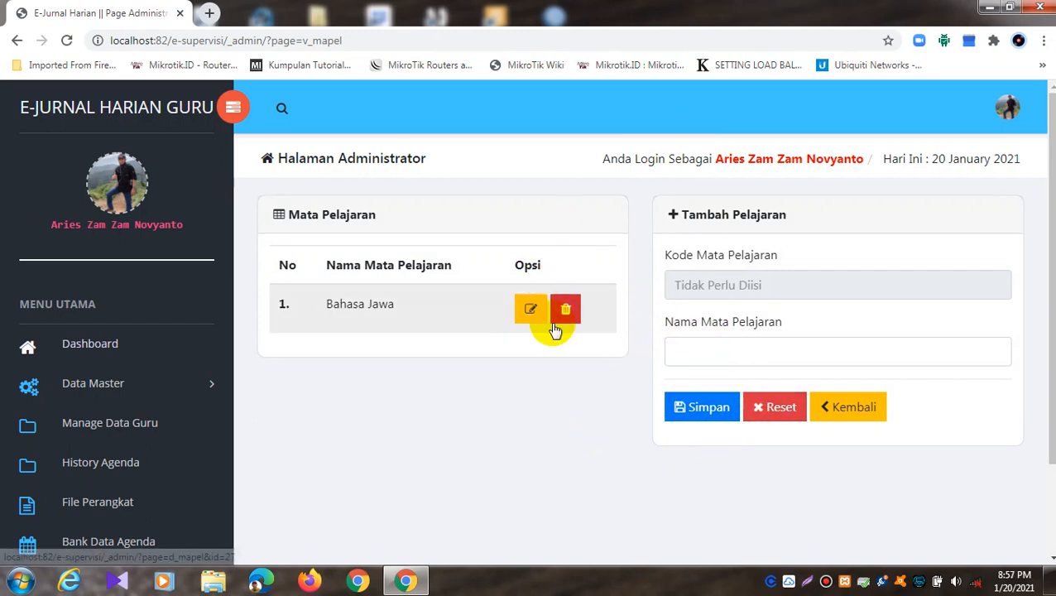
# Step: Leave the Bahasa Jawa edit form and open Data Master > Tahun Ajaran
pyautogui.click(525, 316)
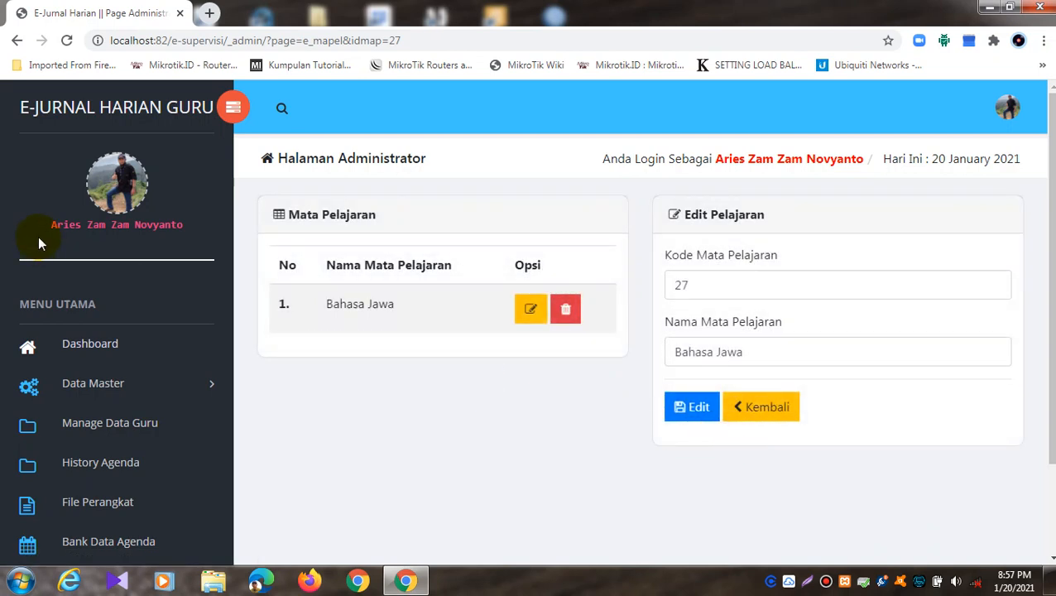
pyautogui.click(178, 379)
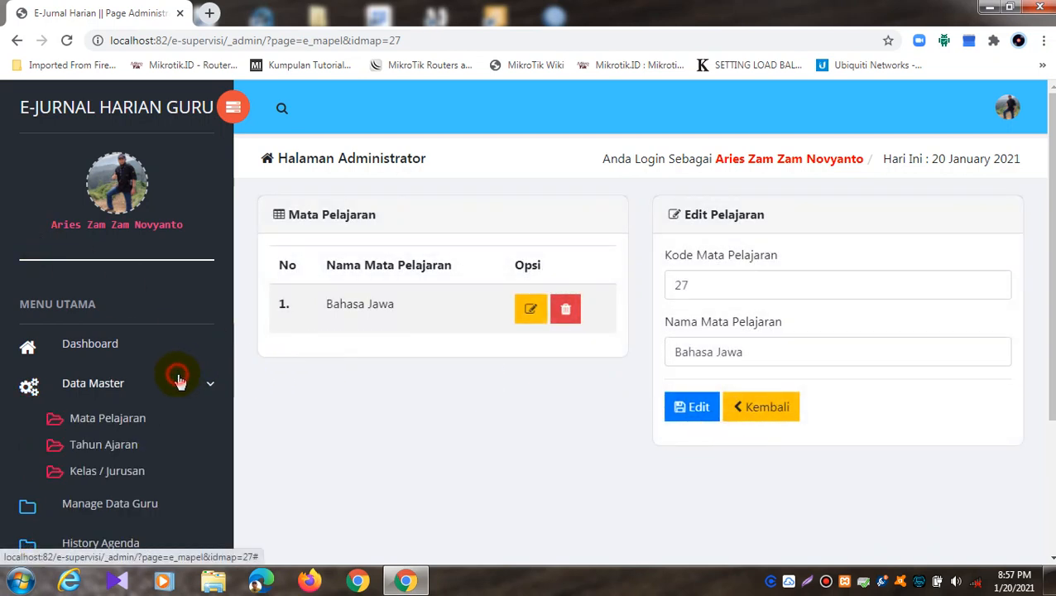
pyautogui.click(139, 420)
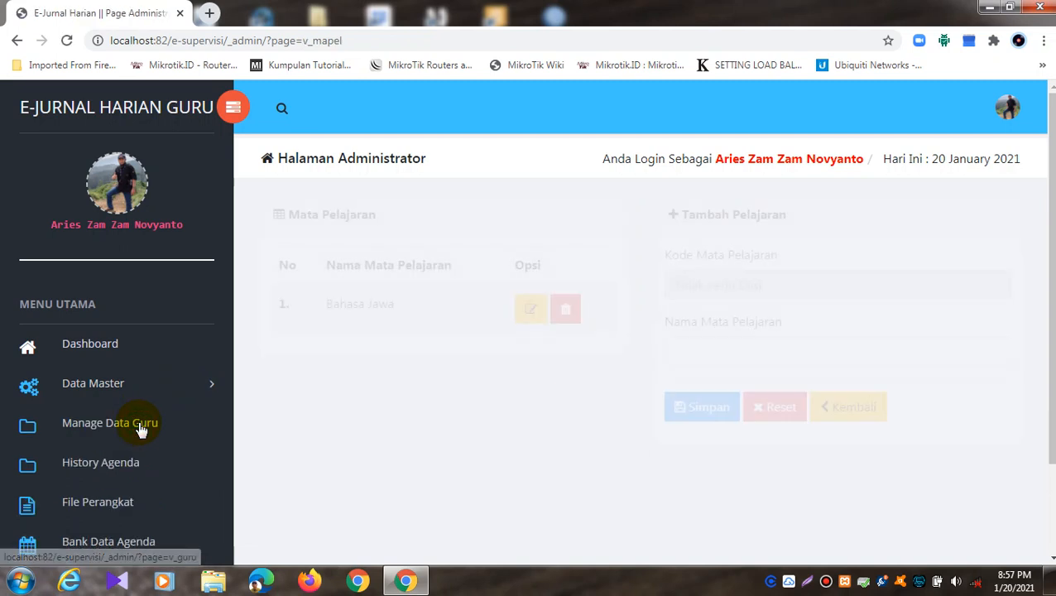
pyautogui.click(107, 381)
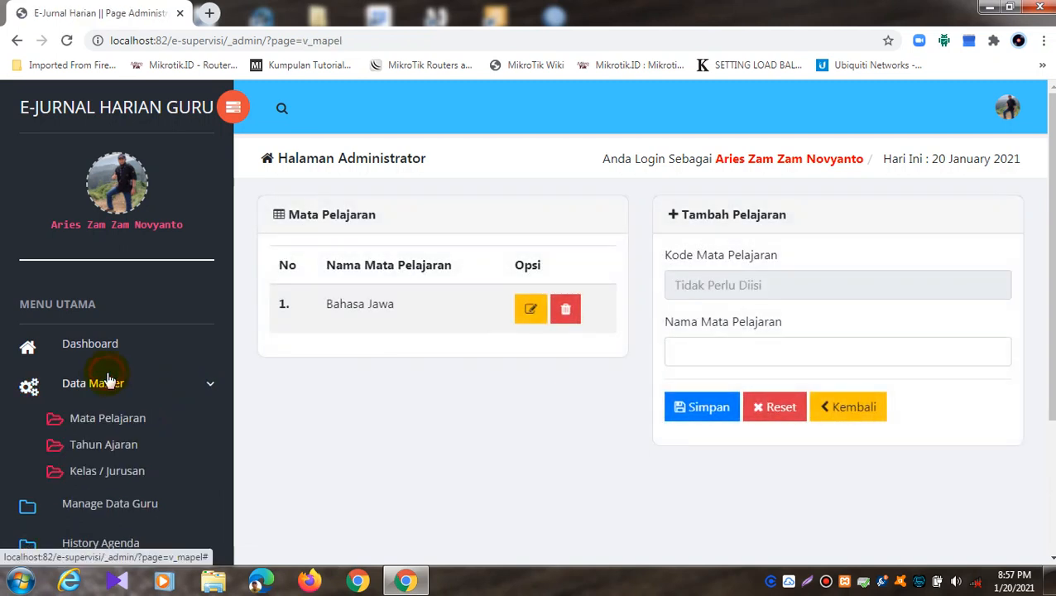
pyautogui.click(106, 446)
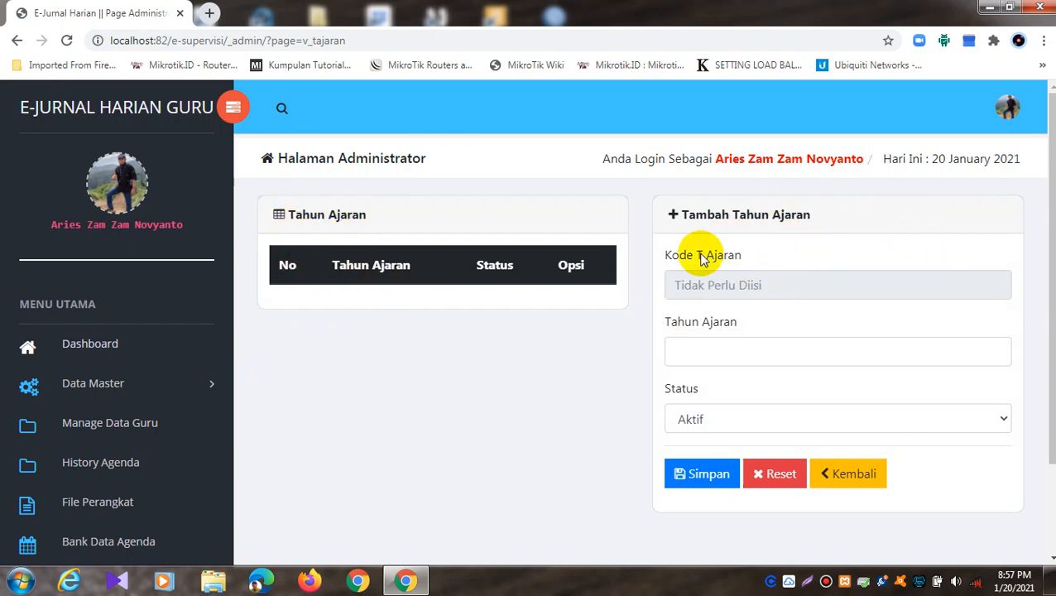
# Step: Add academic year 2020/2021 Genap with status Aktif and save it
pyautogui.click(710, 354)
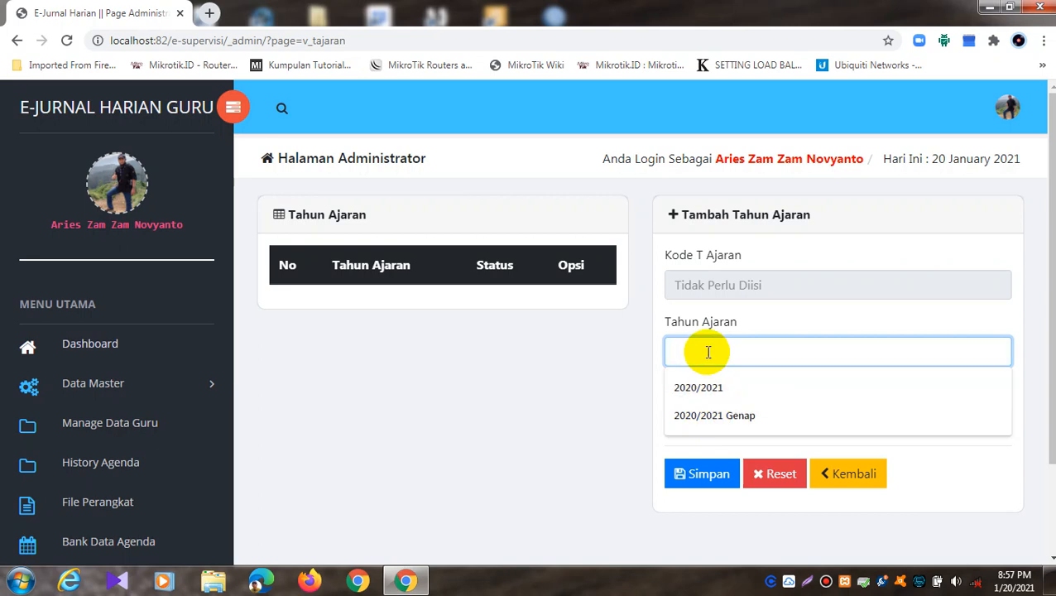
pyautogui.click(716, 416)
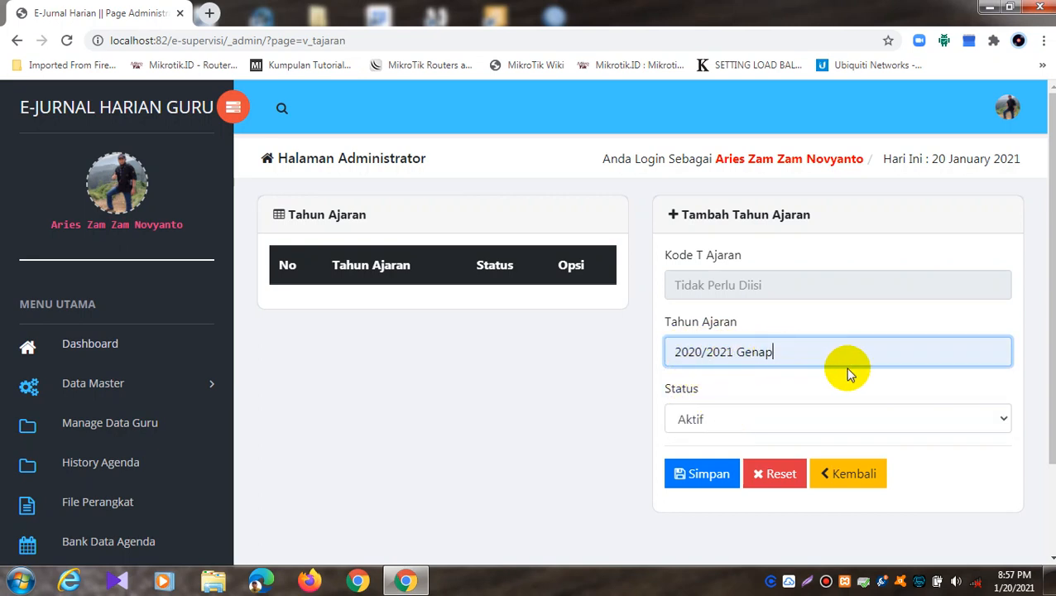
pyautogui.click(773, 419)
pyautogui.click(768, 415)
pyautogui.click(767, 421)
pyautogui.click(768, 414)
pyautogui.click(767, 413)
pyautogui.click(767, 412)
pyautogui.click(703, 473)
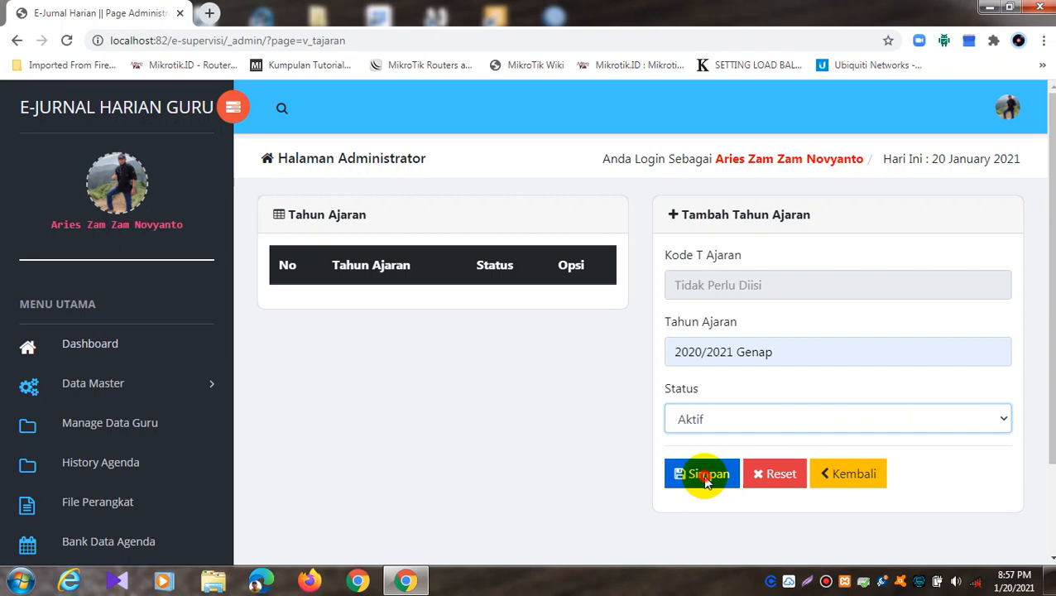
pyautogui.click(662, 124)
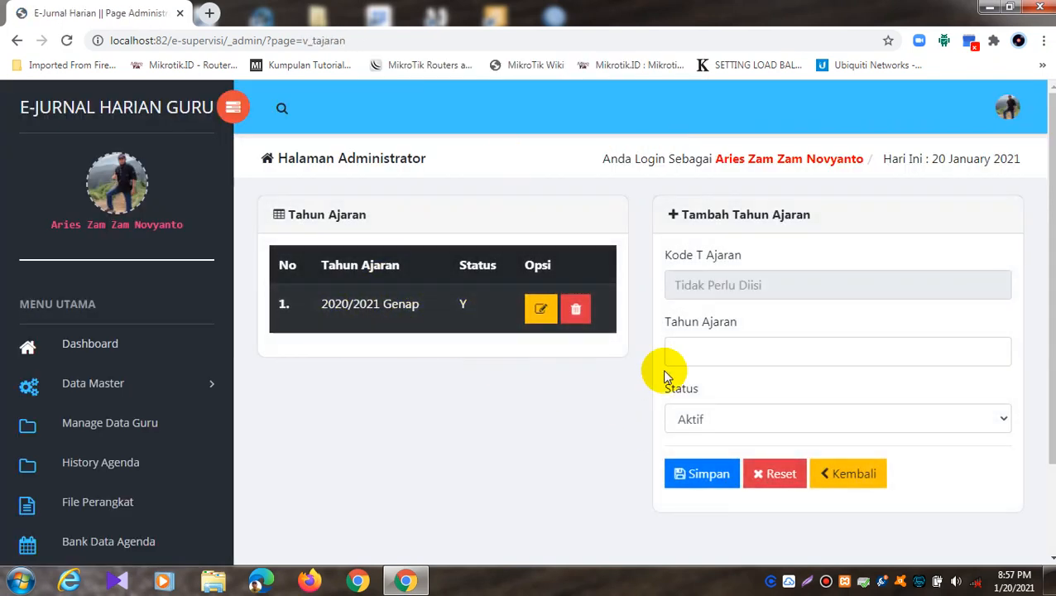
# Step: Add academic year 2020/2021 Gasal with status Tidak and save it
pyautogui.click(699, 349)
pyautogui.click(697, 414)
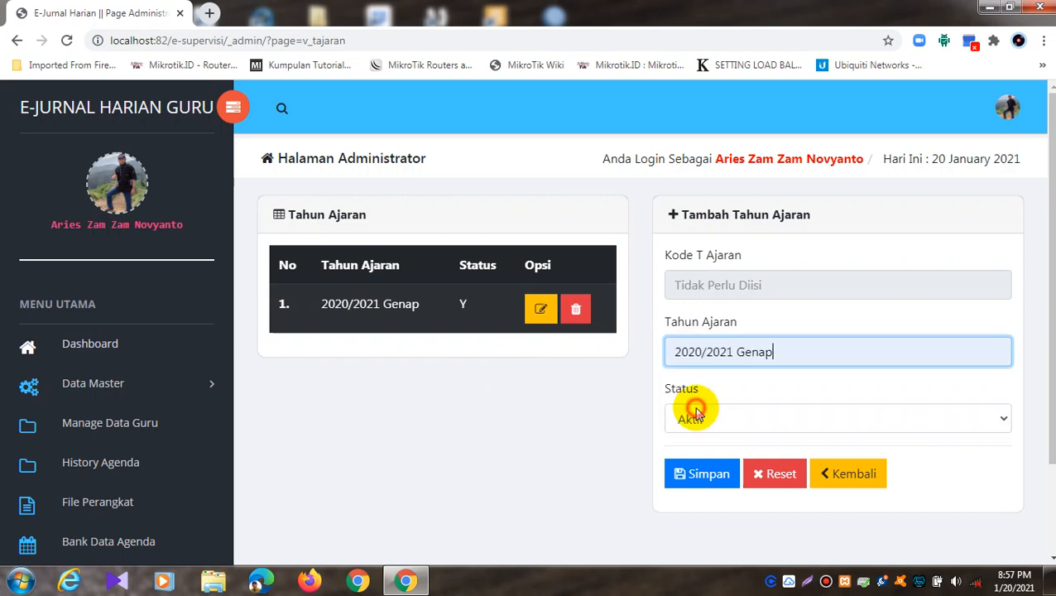
pyautogui.moveTo(790, 353); pyautogui.dragTo(740, 350)
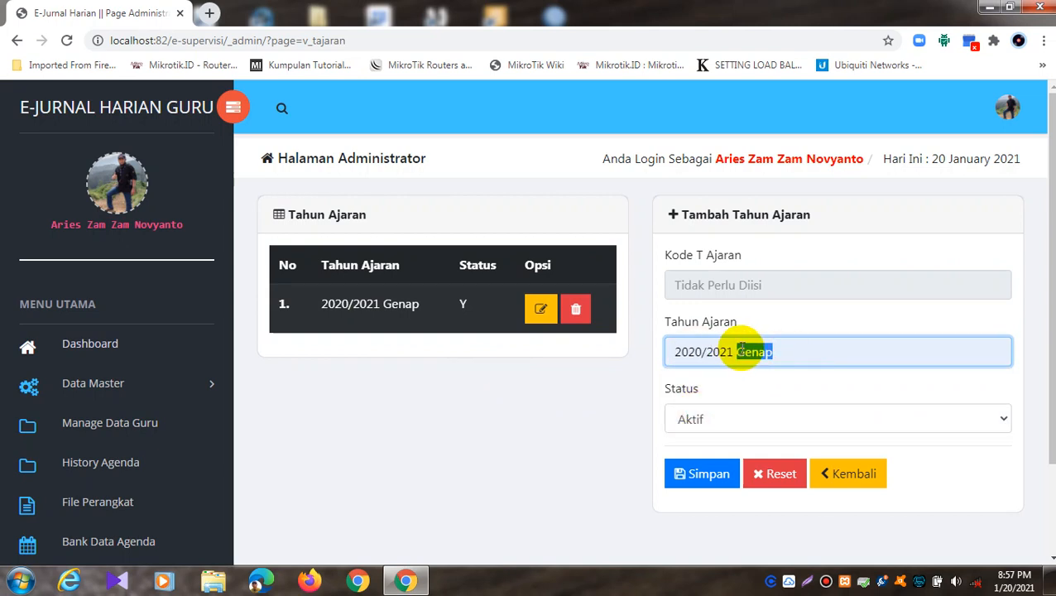
pyautogui.write('Ga')
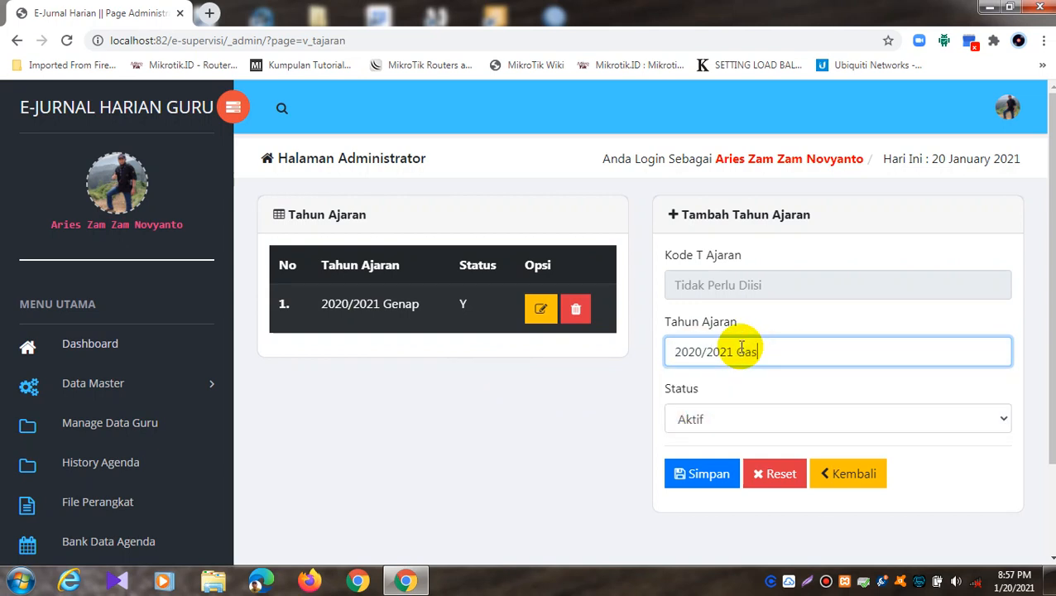
pyautogui.click(759, 415)
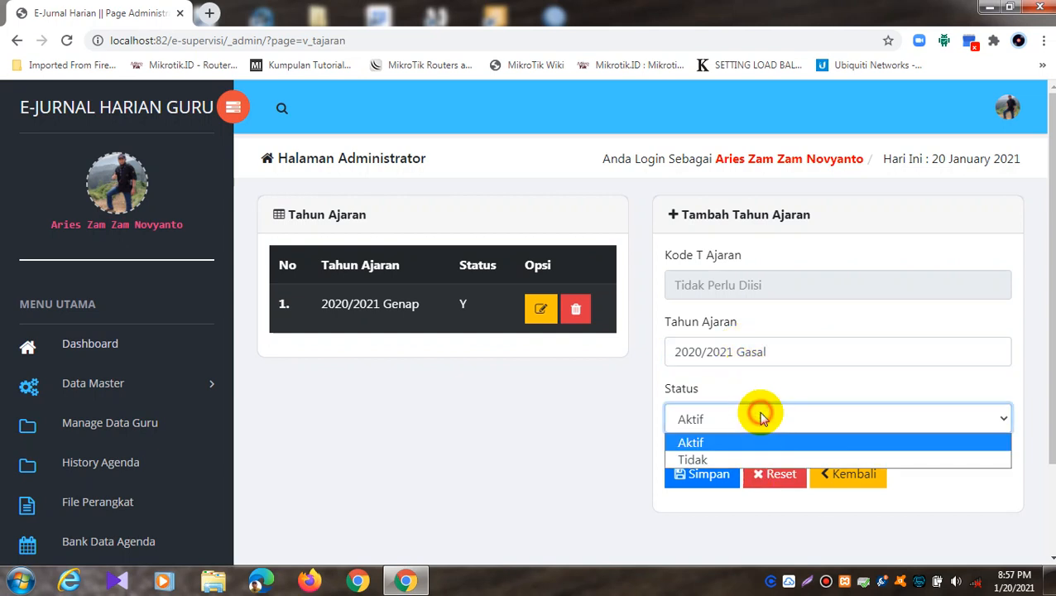
pyautogui.click(747, 460)
pyautogui.click(705, 478)
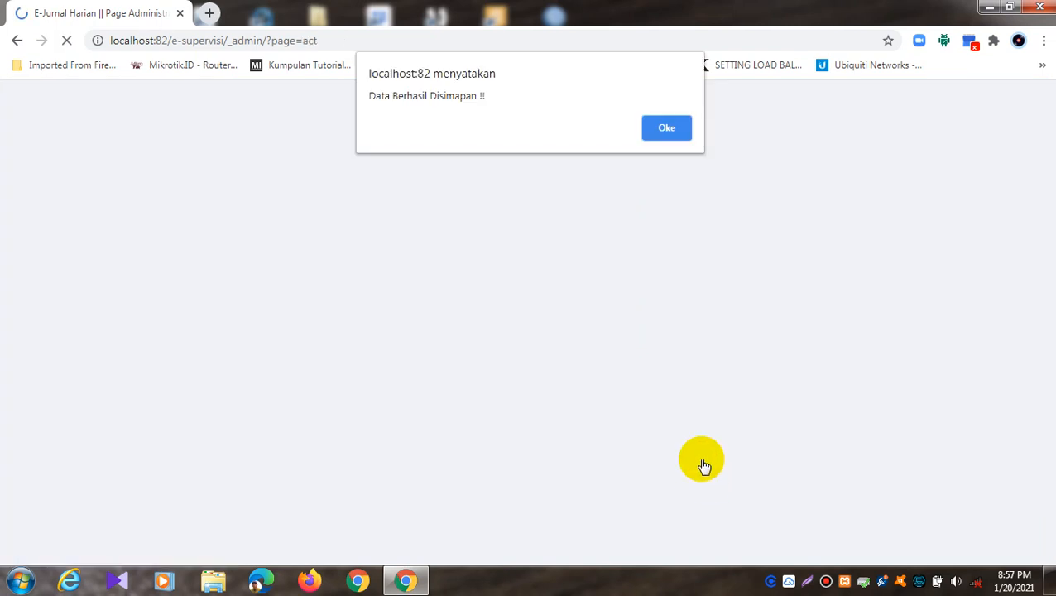
pyautogui.click(680, 133)
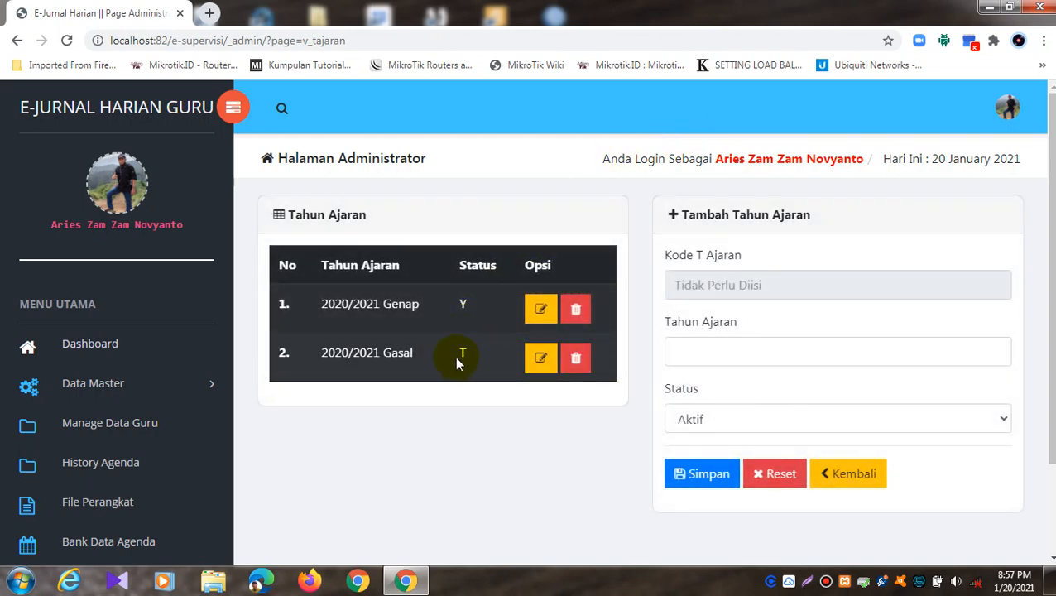
# Step: Delete the 2020/2021 Gasal academic year row and confirm
pyautogui.click(576, 357)
pyautogui.click(613, 128)
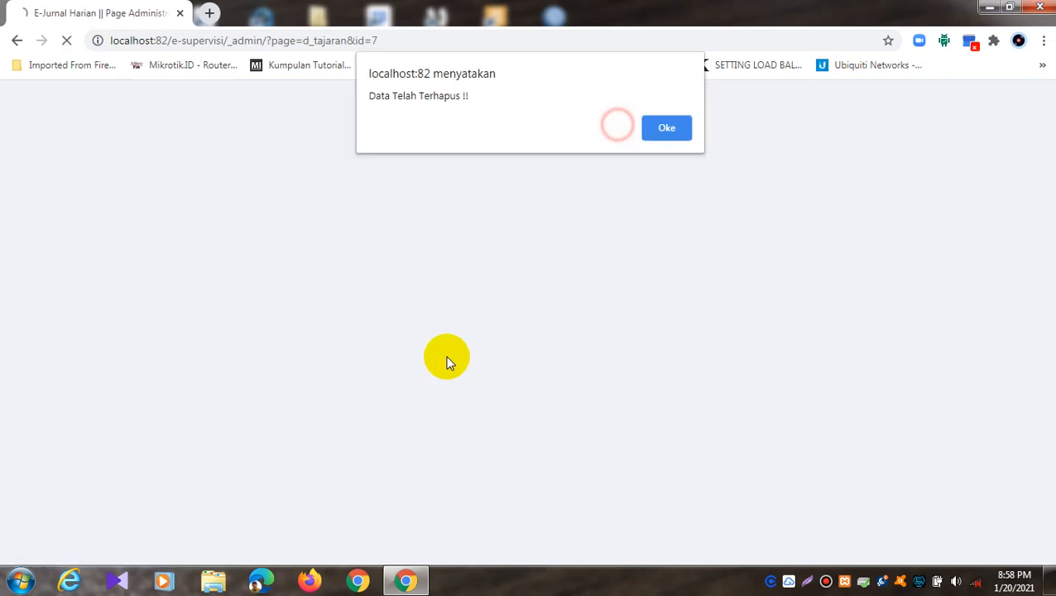
pyautogui.click(675, 125)
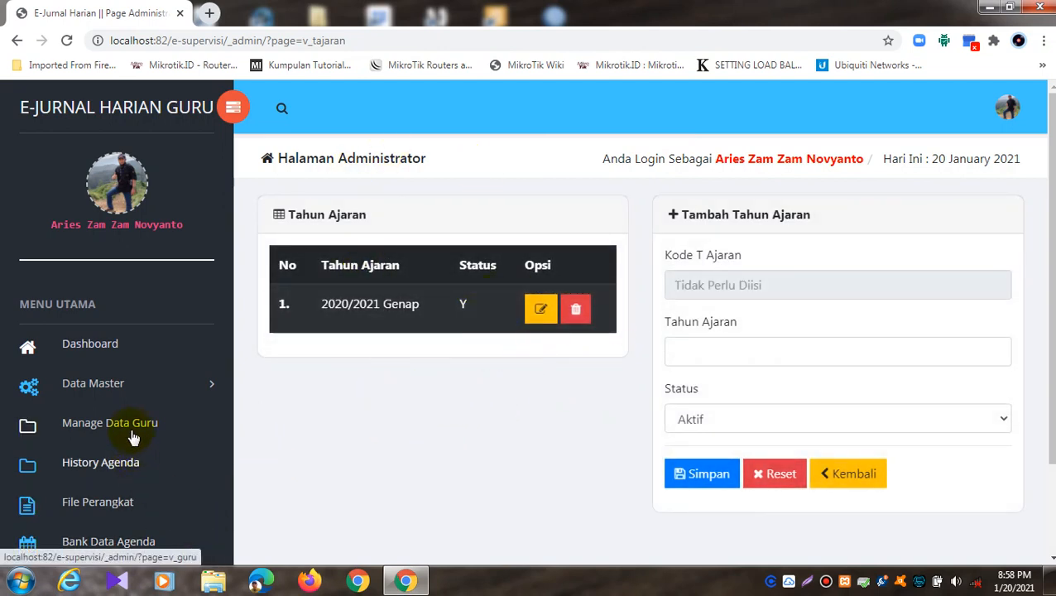
# Step: In Data Master > Kelas / Jurusan, delete the existing VIIA class
pyautogui.click(115, 378)
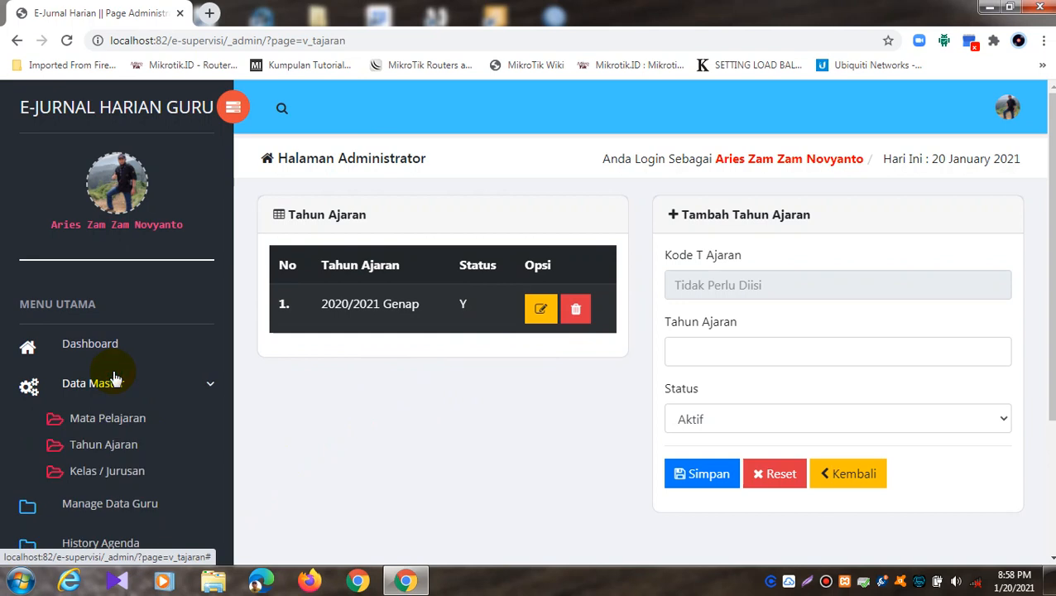
pyautogui.click(79, 470)
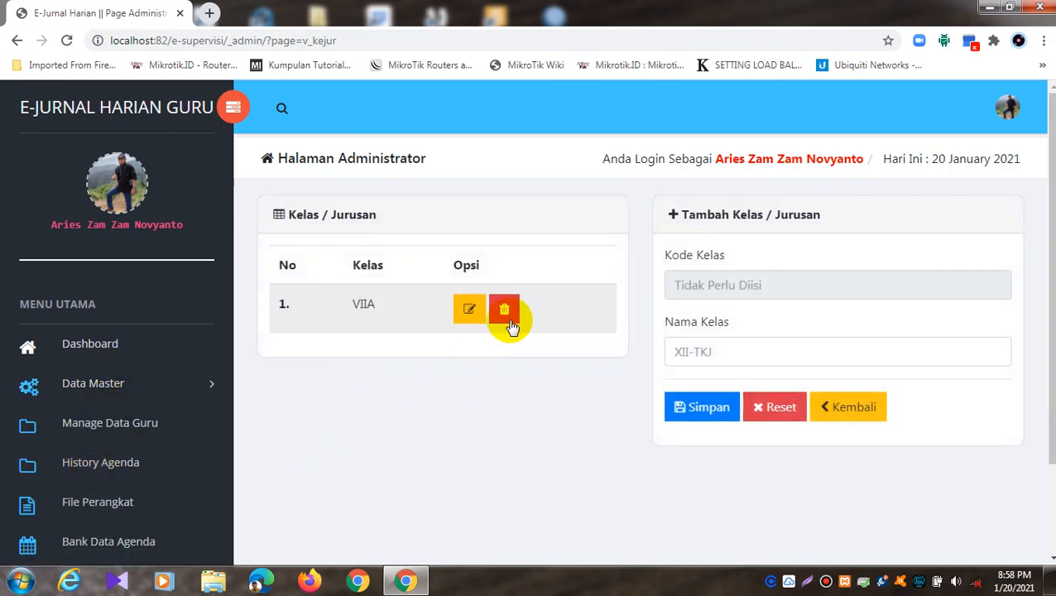
pyautogui.click(506, 314)
pyautogui.click(616, 128)
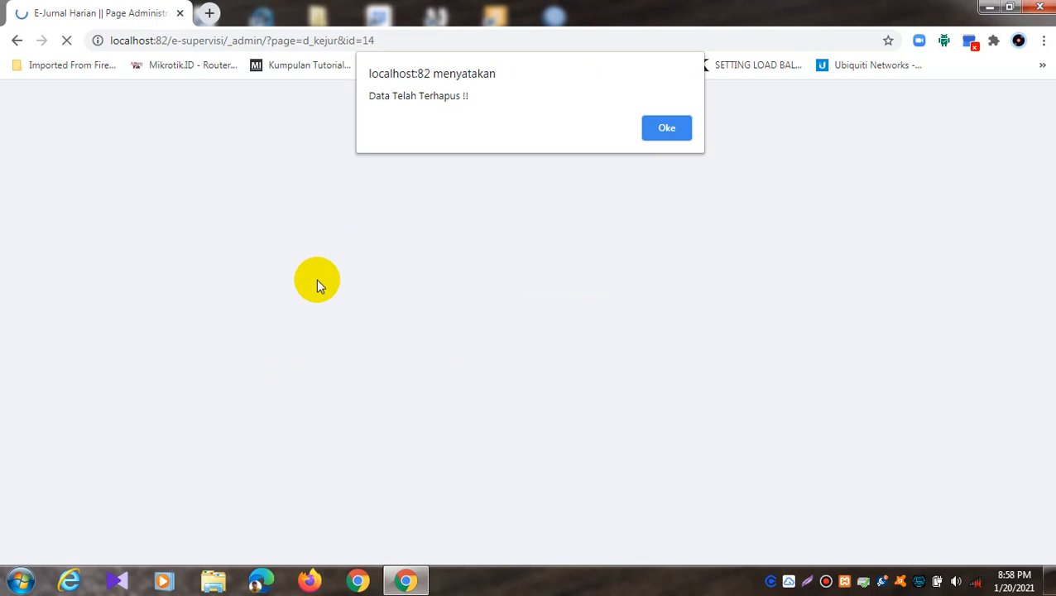
pyautogui.click(673, 130)
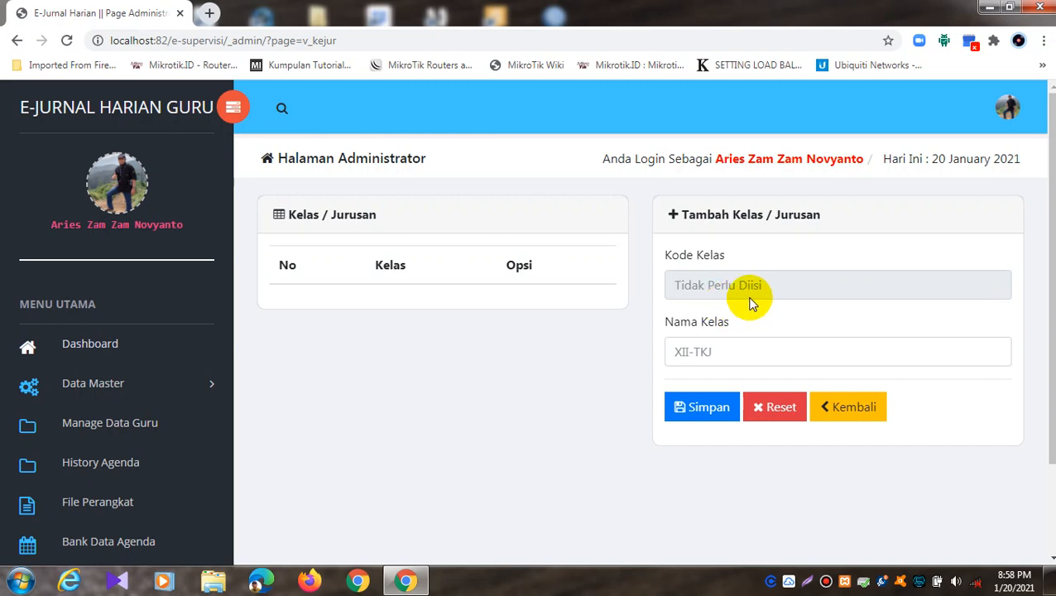
# Step: Save new classes VIIA and VIIB, then open VIIB for editing
pyautogui.click(705, 352)
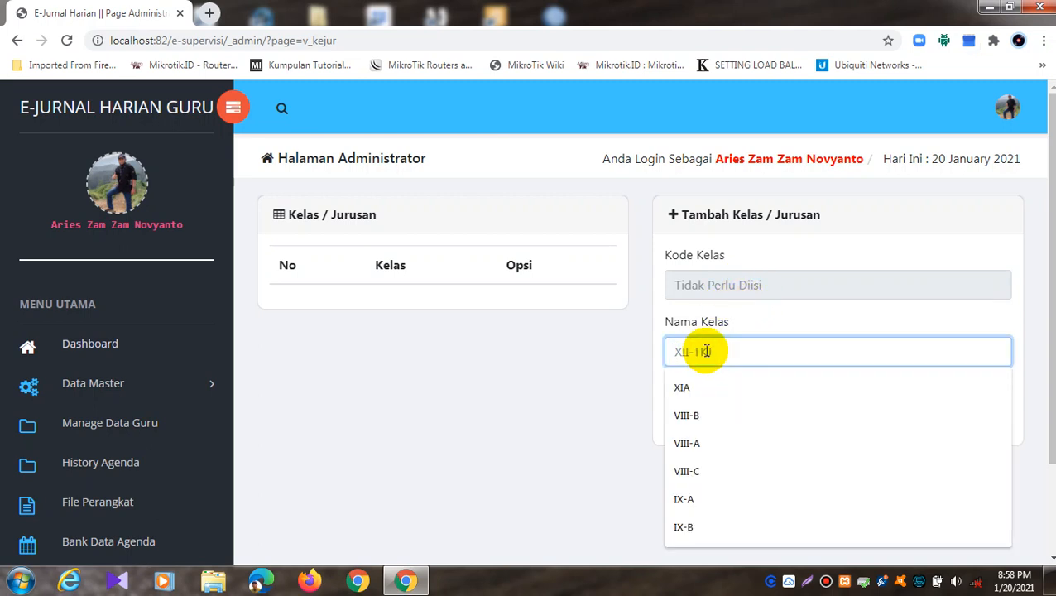
pyautogui.write('VIIA')
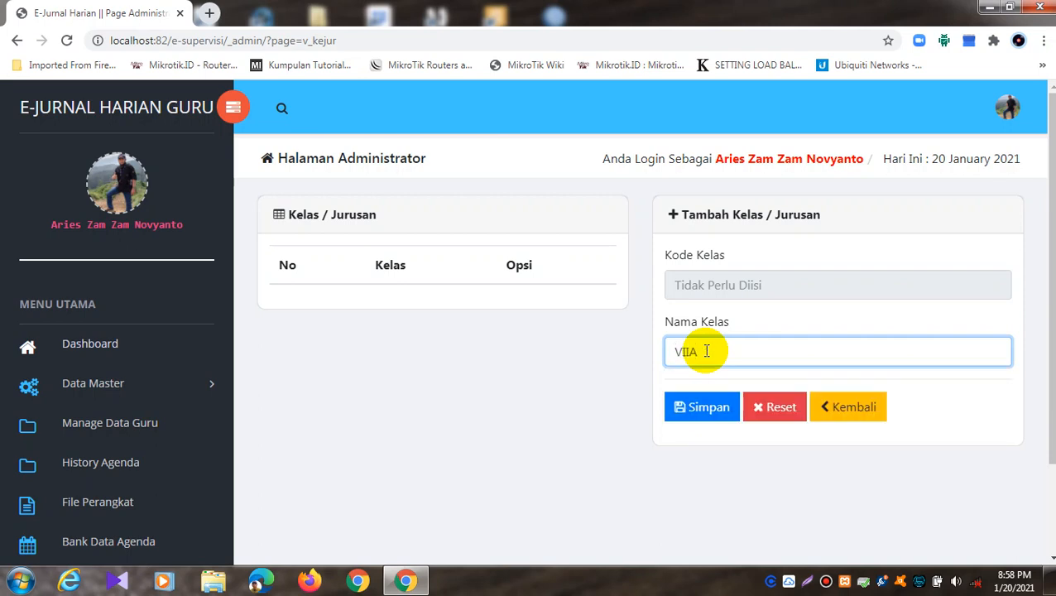
pyautogui.click(708, 409)
pyautogui.click(652, 122)
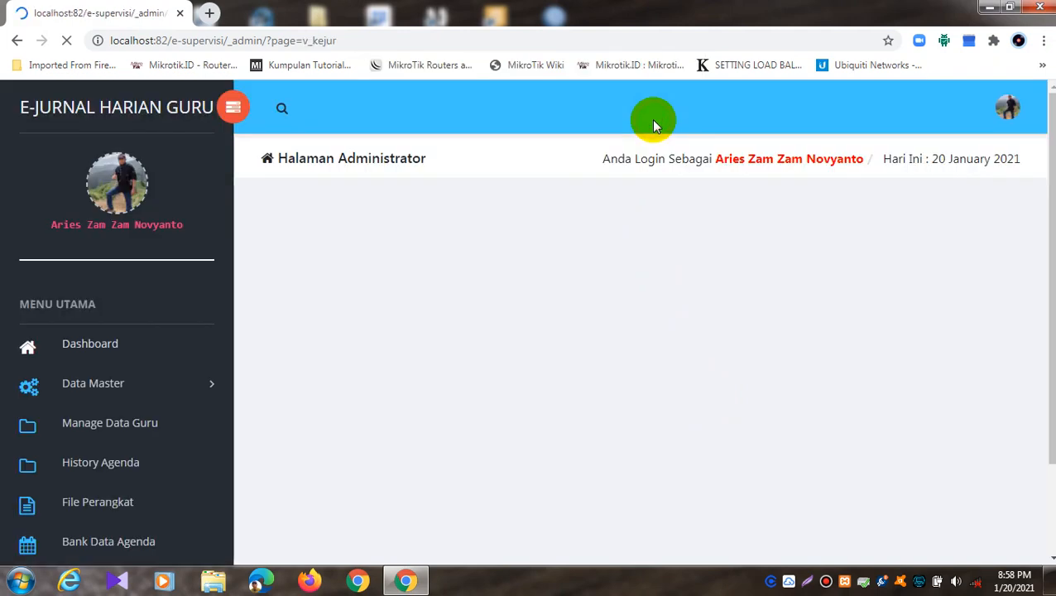
pyautogui.click(718, 354)
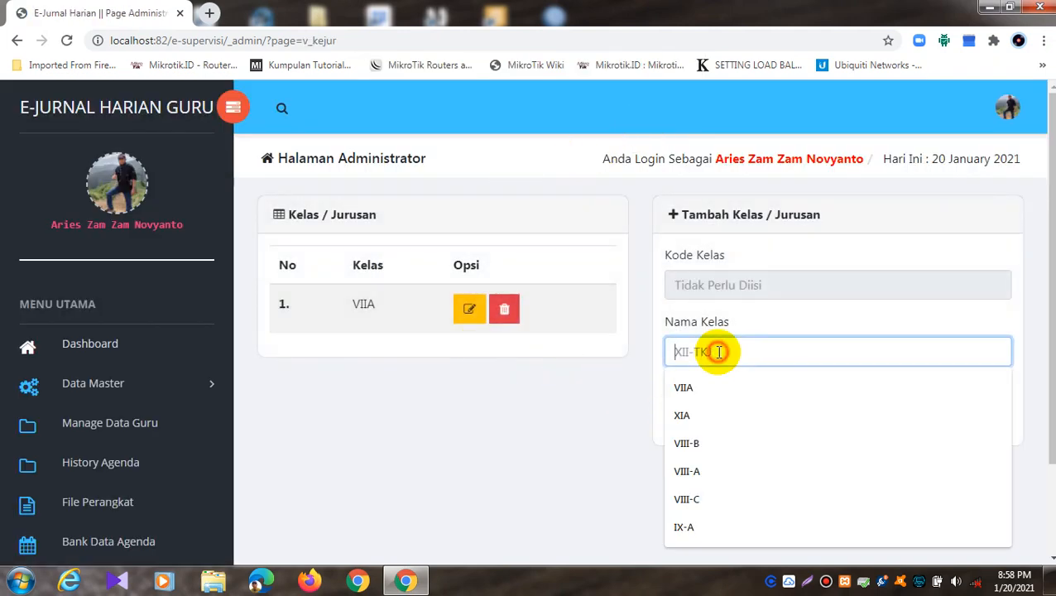
pyautogui.click(695, 387)
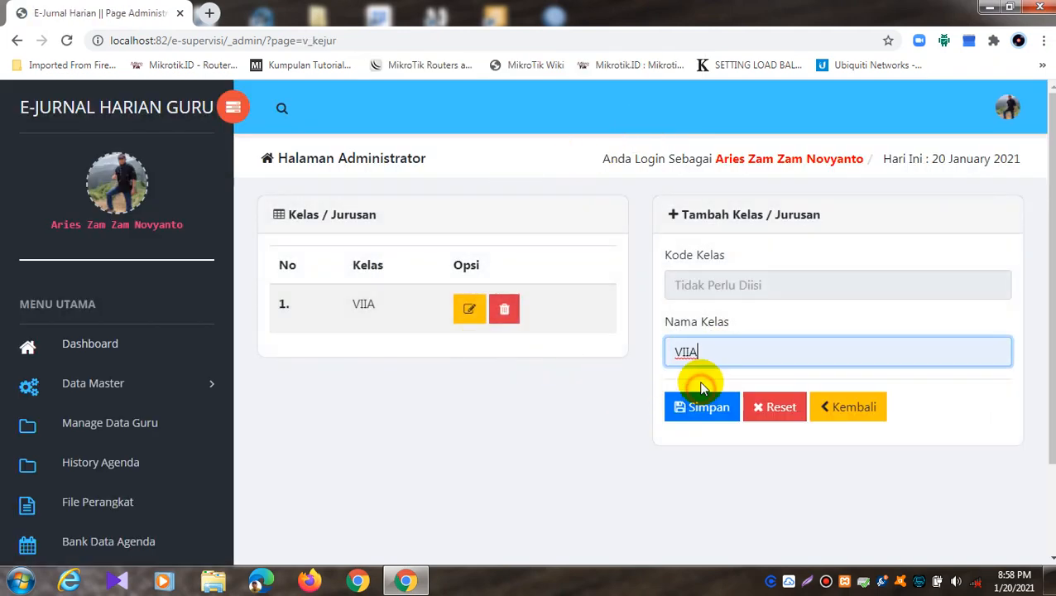
pyautogui.press('BackSpace')
pyautogui.write('B')
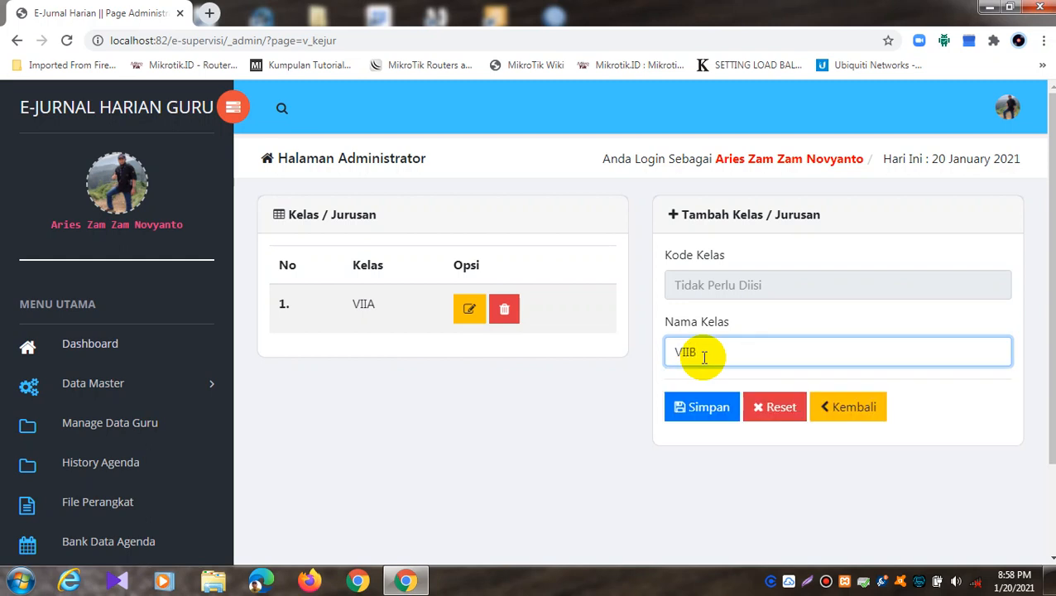
pyautogui.click(699, 409)
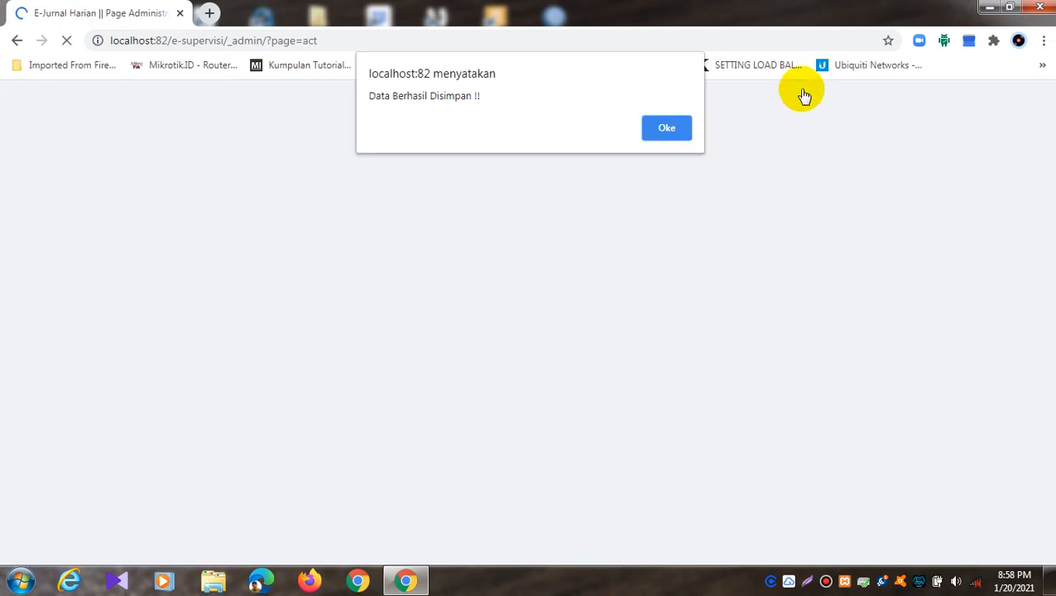
pyautogui.click(672, 124)
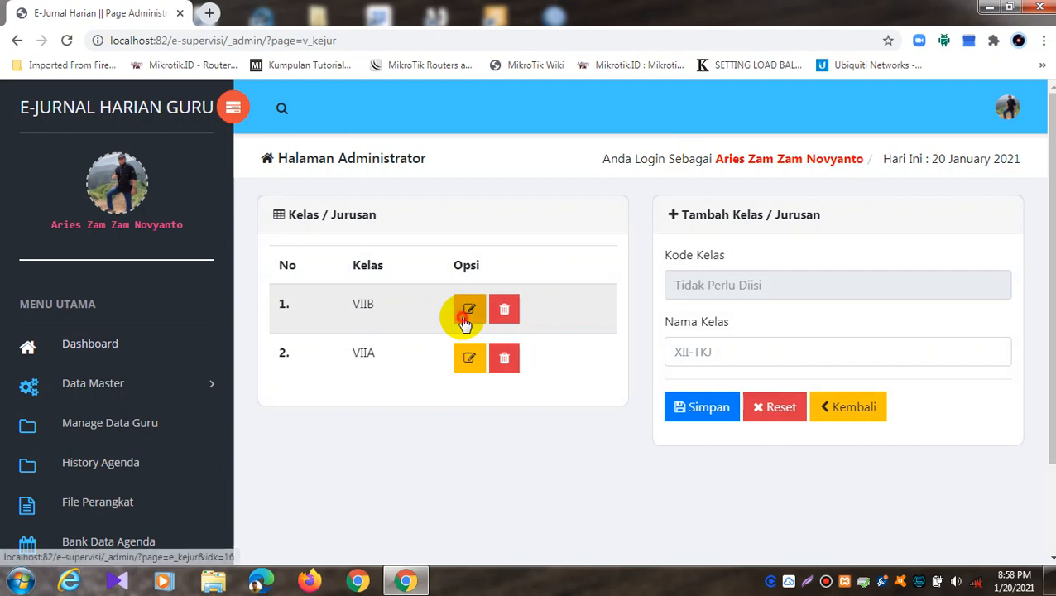
pyautogui.click(465, 310)
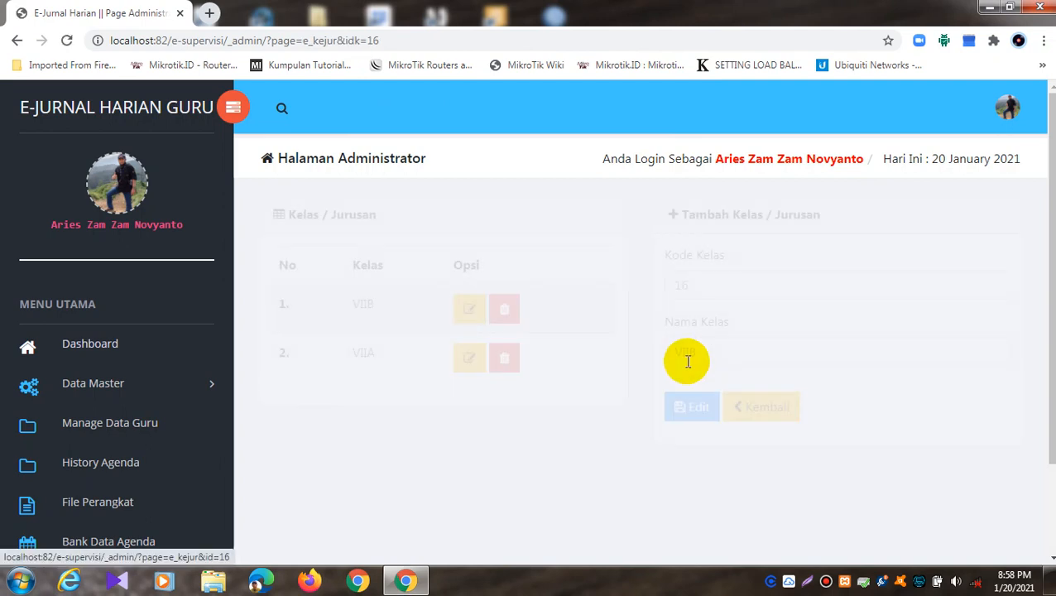
# Step: Load class VIIA (code 15) into the edit form after checking VIIB (code 16)
pyautogui.doubleClick(680, 286)
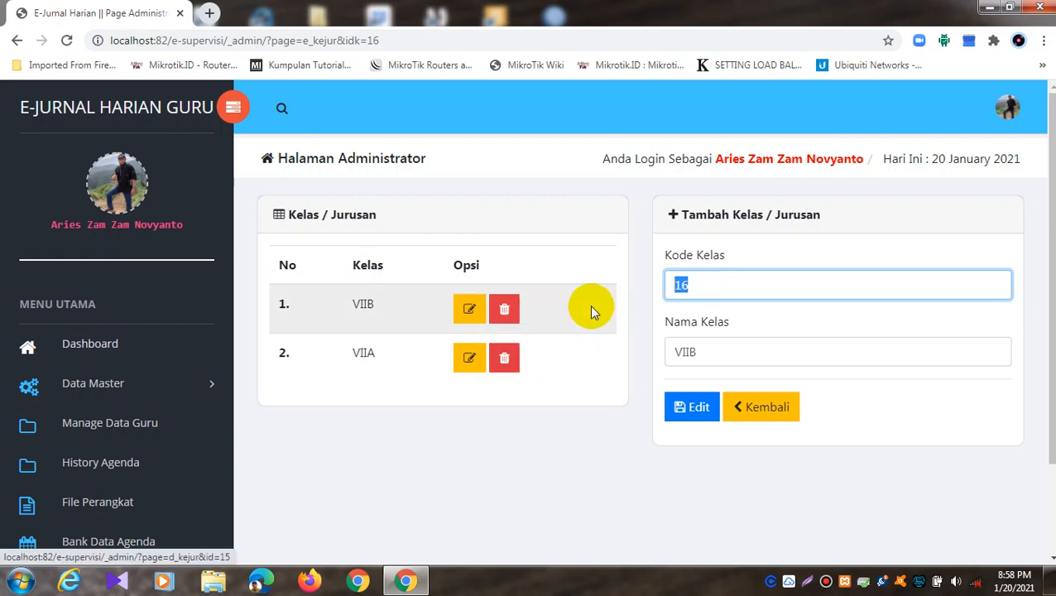
pyautogui.click(759, 407)
pyautogui.click(469, 360)
pyautogui.moveTo(693, 285); pyautogui.dragTo(665, 291)
pyautogui.click(467, 314)
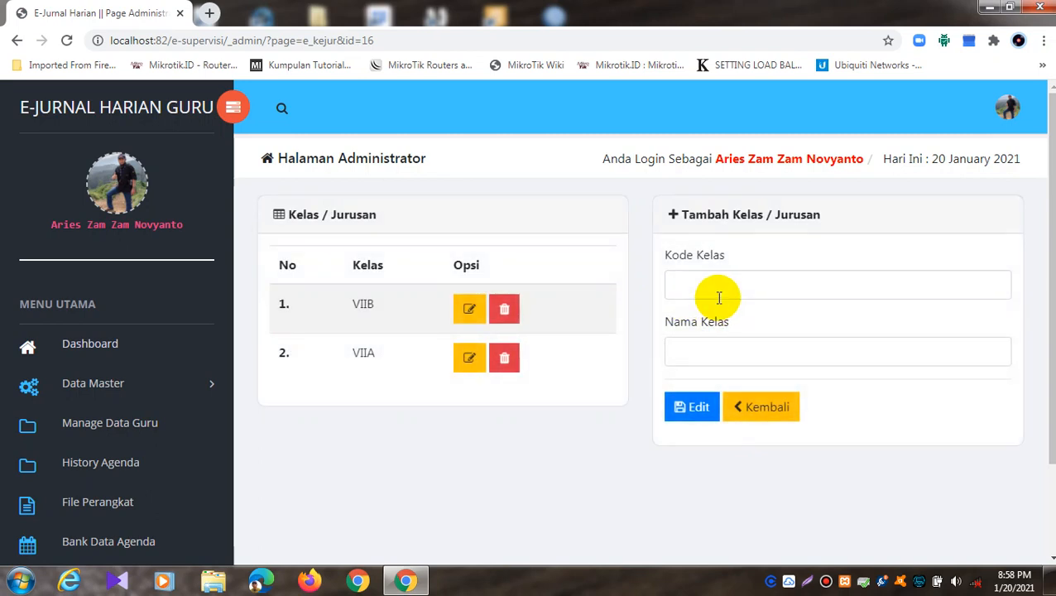
pyautogui.click(757, 414)
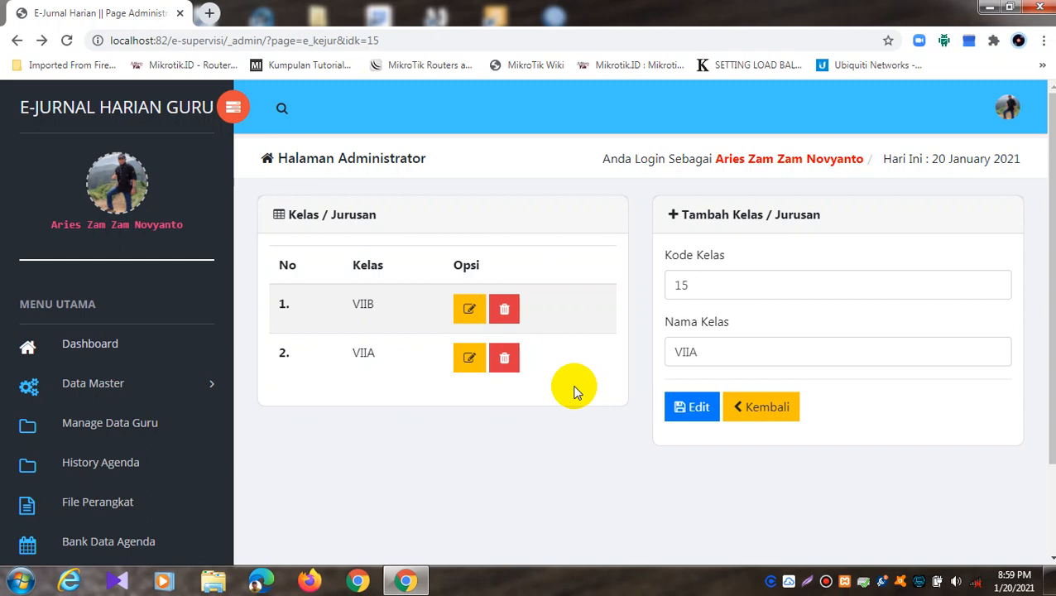
# Step: Expand the Data Master section in the sidebar
pyautogui.scroll(-2, 248, 364)
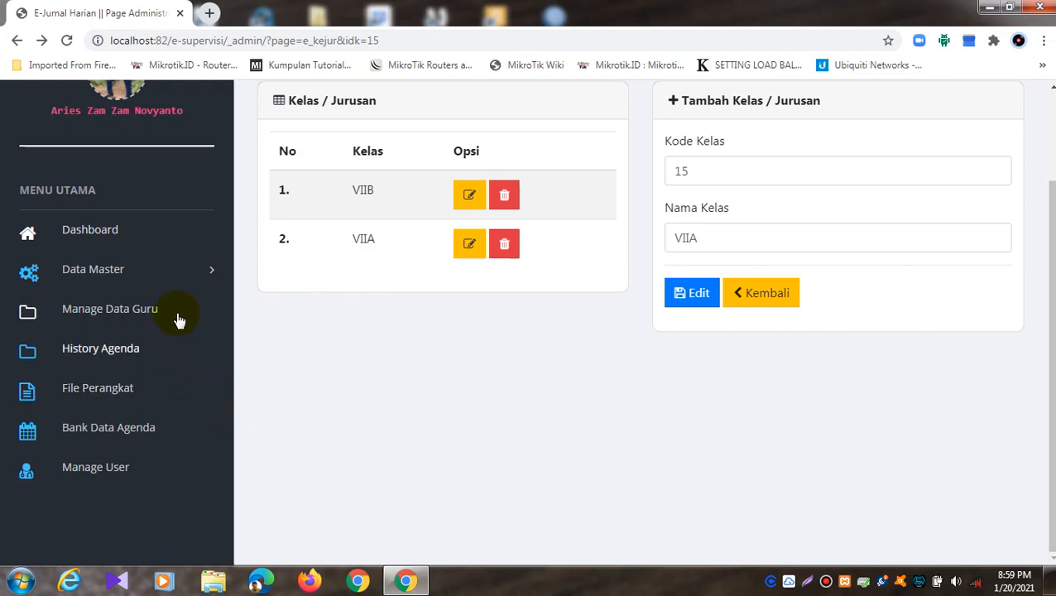
pyautogui.click(148, 268)
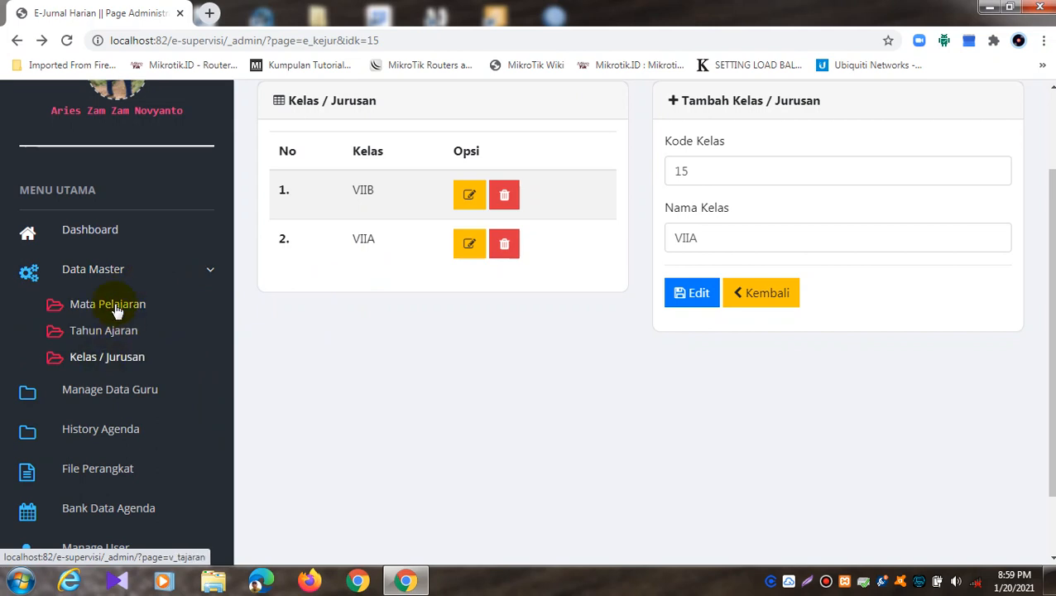
pyautogui.scroll(-1, 105, 357)
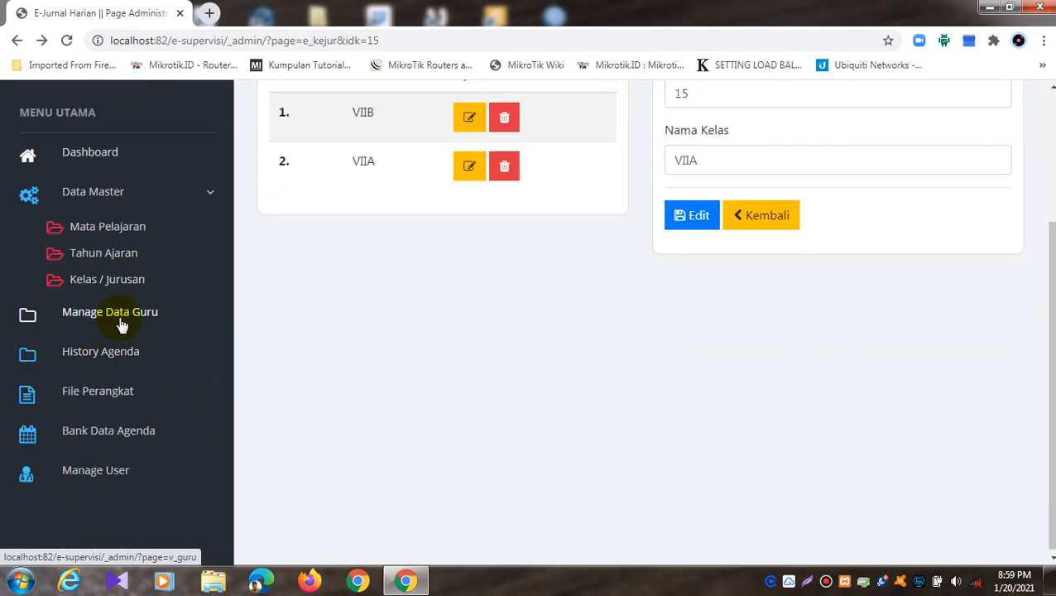
# Step: Start a new teacher in Manage Data Guru and fill in the NIP
pyautogui.click(120, 323)
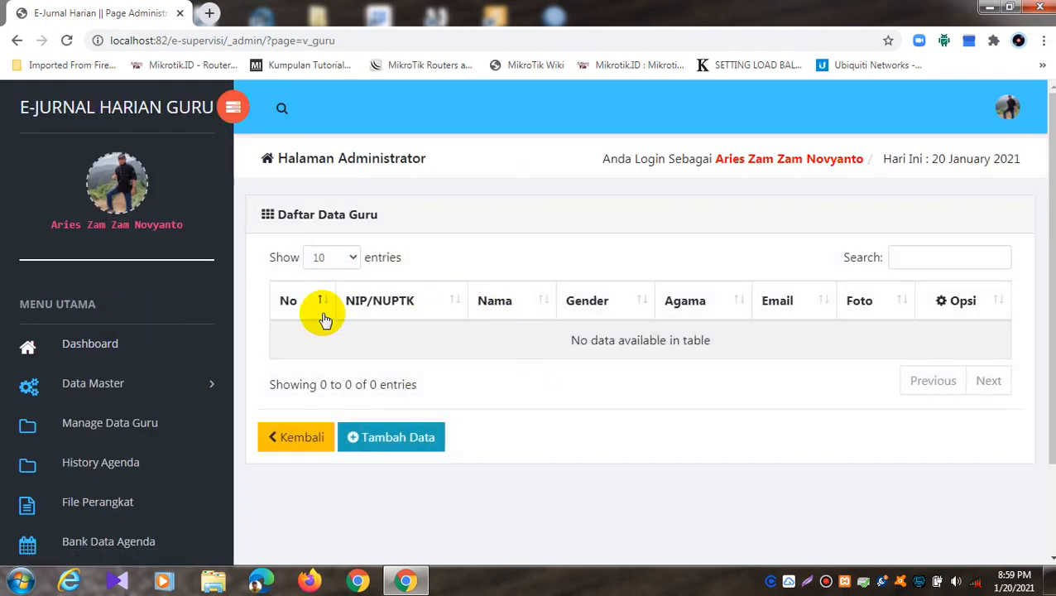
pyautogui.click(414, 454)
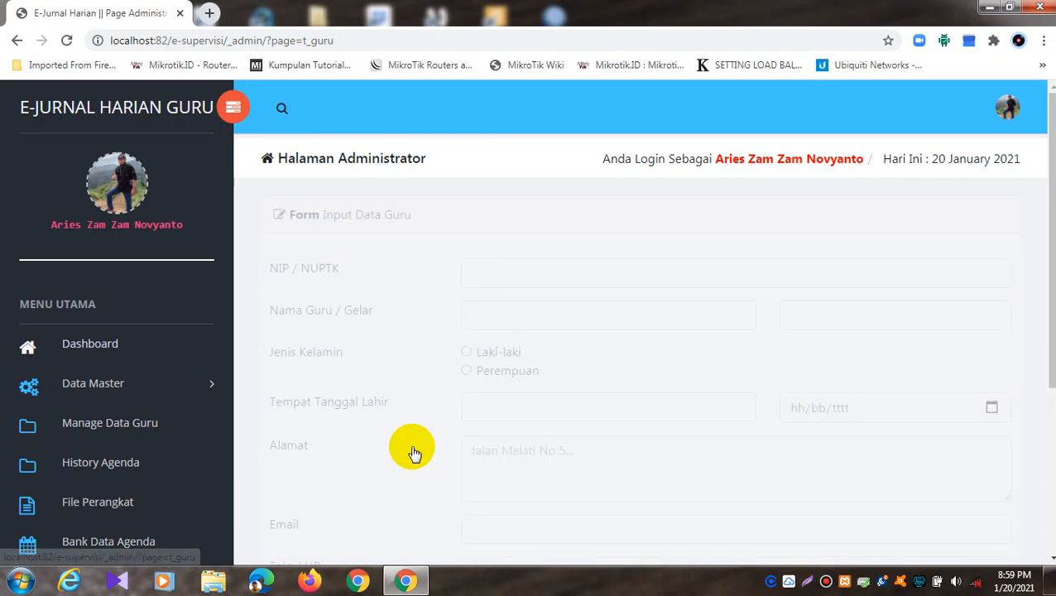
pyautogui.click(520, 276)
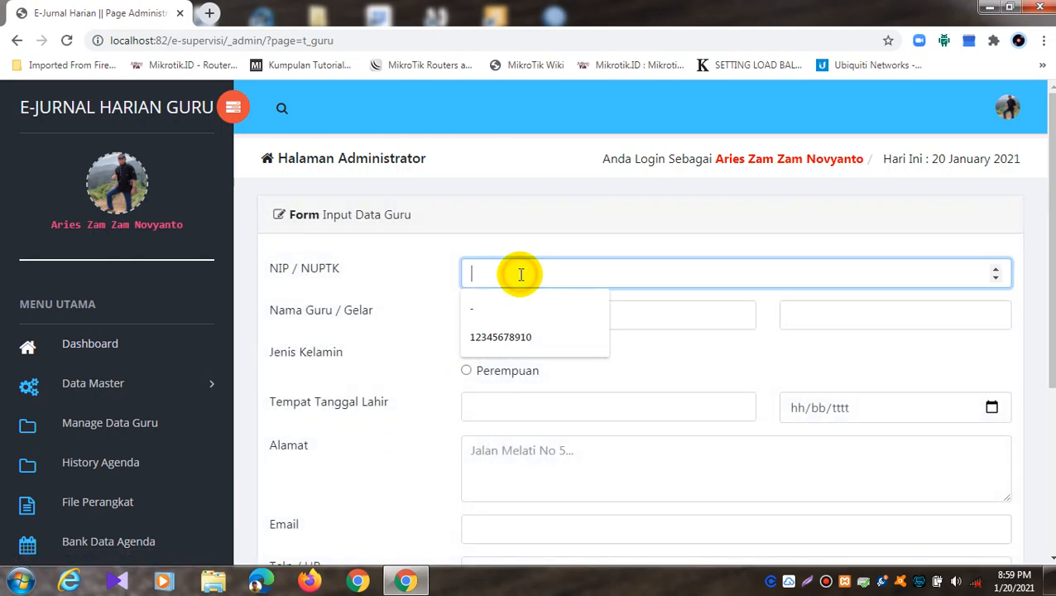
pyautogui.click(516, 335)
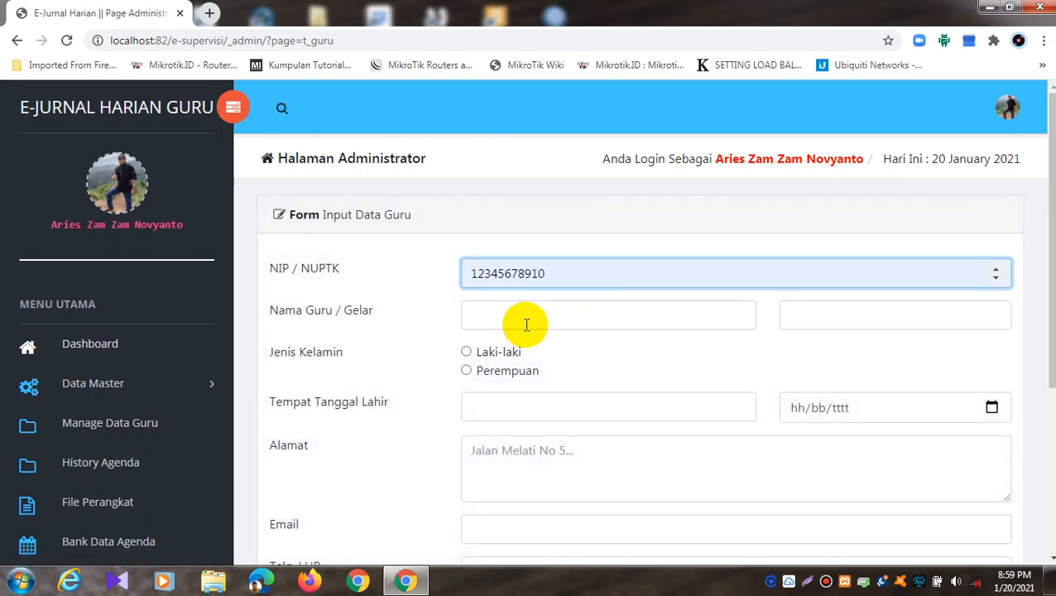
pyautogui.click(997, 278)
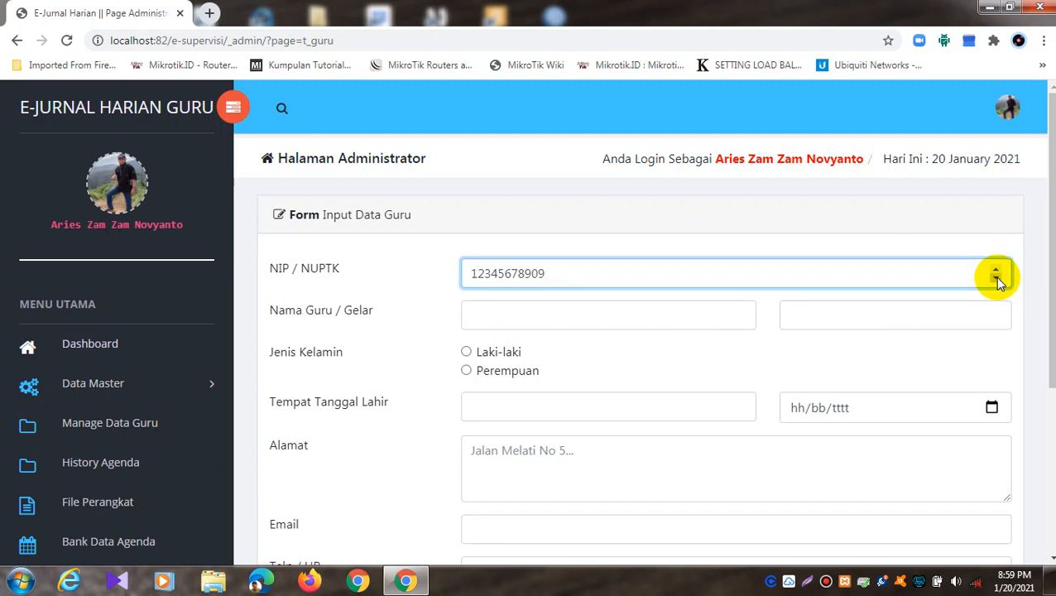
pyautogui.click(1001, 268)
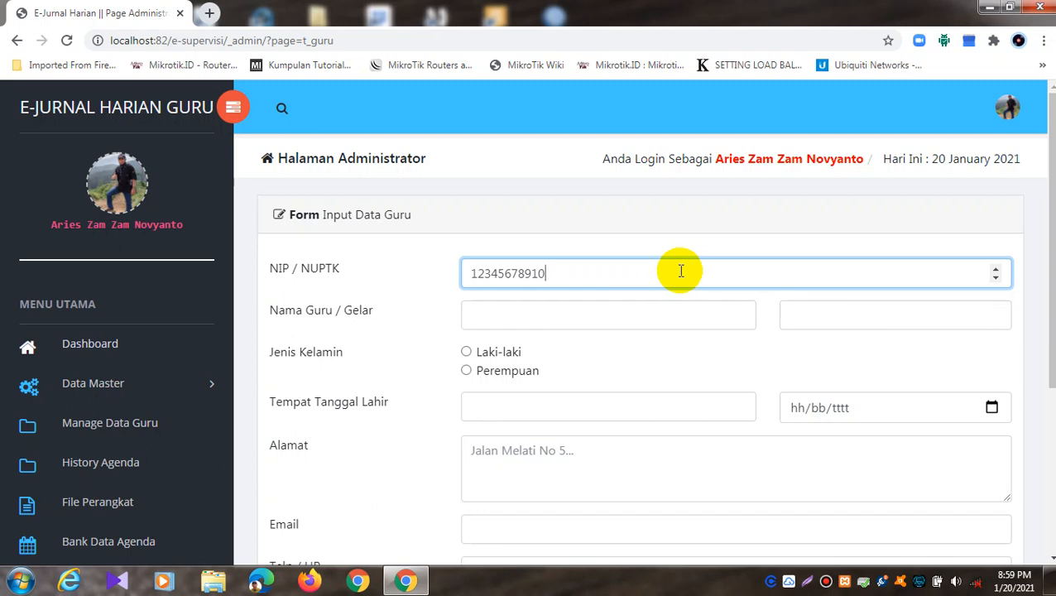
# Step: Enter the teacher's full name, title S.Pd, and gender Laki-laki
pyautogui.click(645, 319)
pyautogui.click(574, 491)
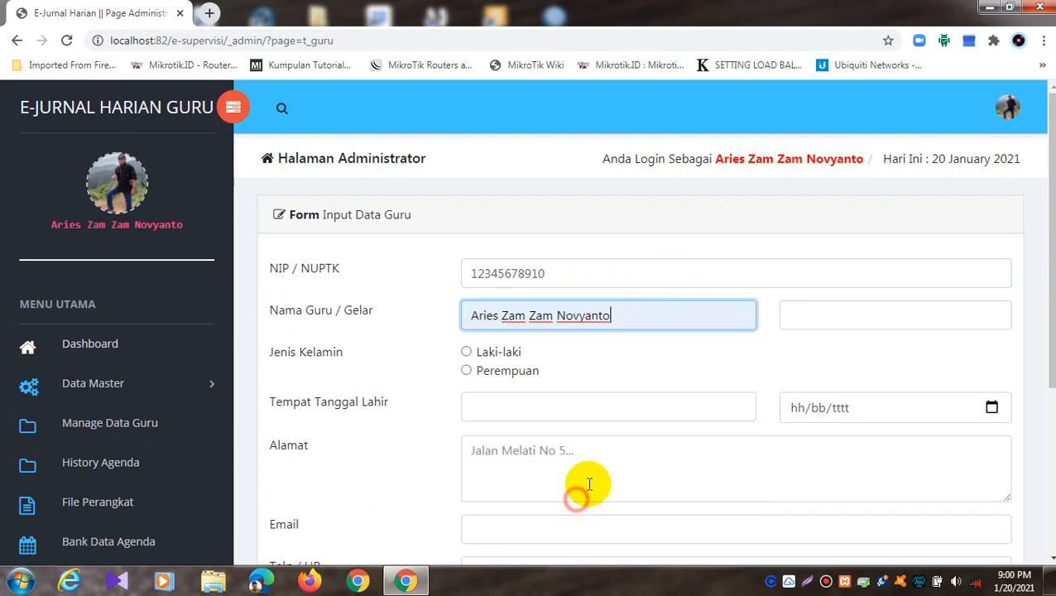
pyautogui.click(879, 314)
pyautogui.click(863, 352)
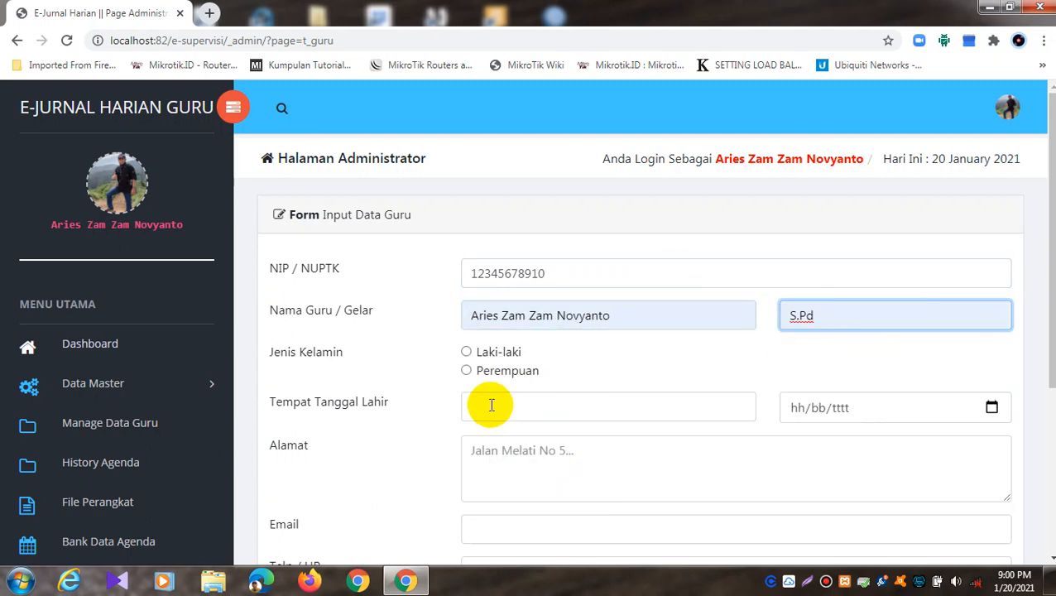
pyautogui.click(469, 354)
pyautogui.click(468, 353)
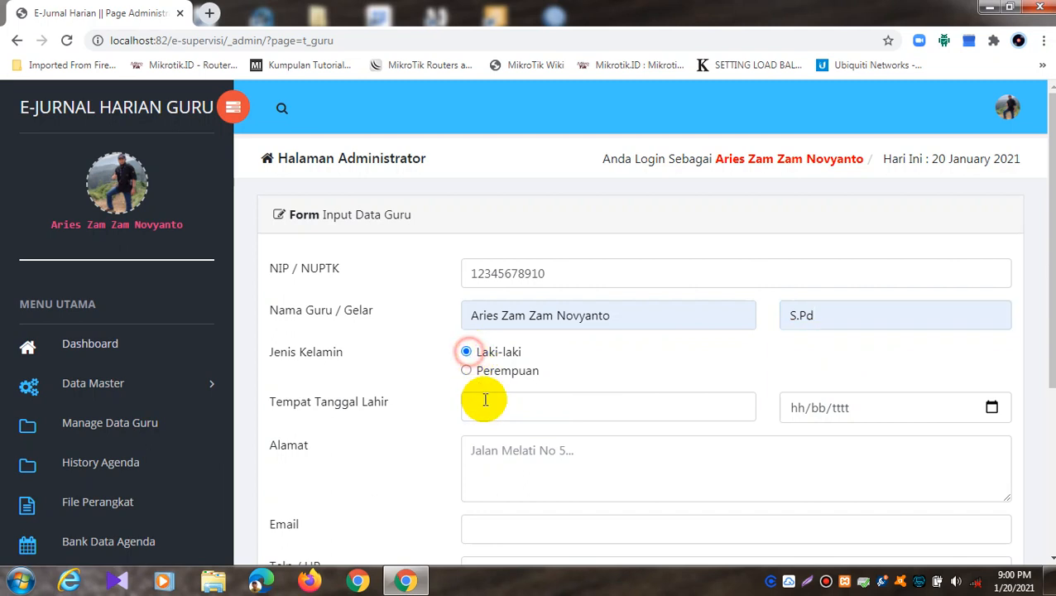
# Step: Set birthplace Semarang and birth date 11/12/2020
pyautogui.click(489, 405)
pyautogui.write('Semarang')
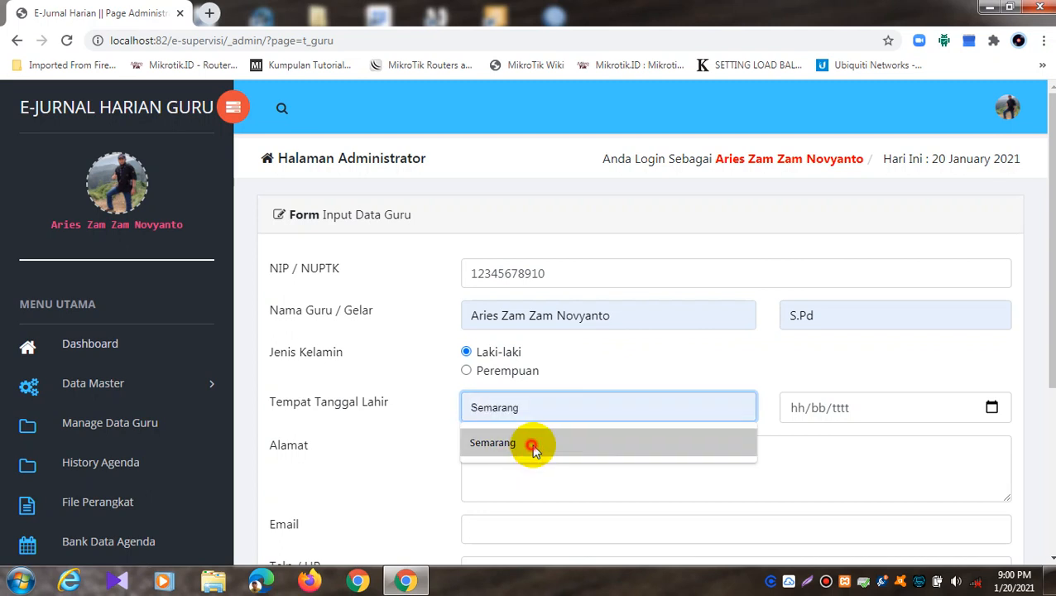
pyautogui.click(530, 442)
pyautogui.click(795, 414)
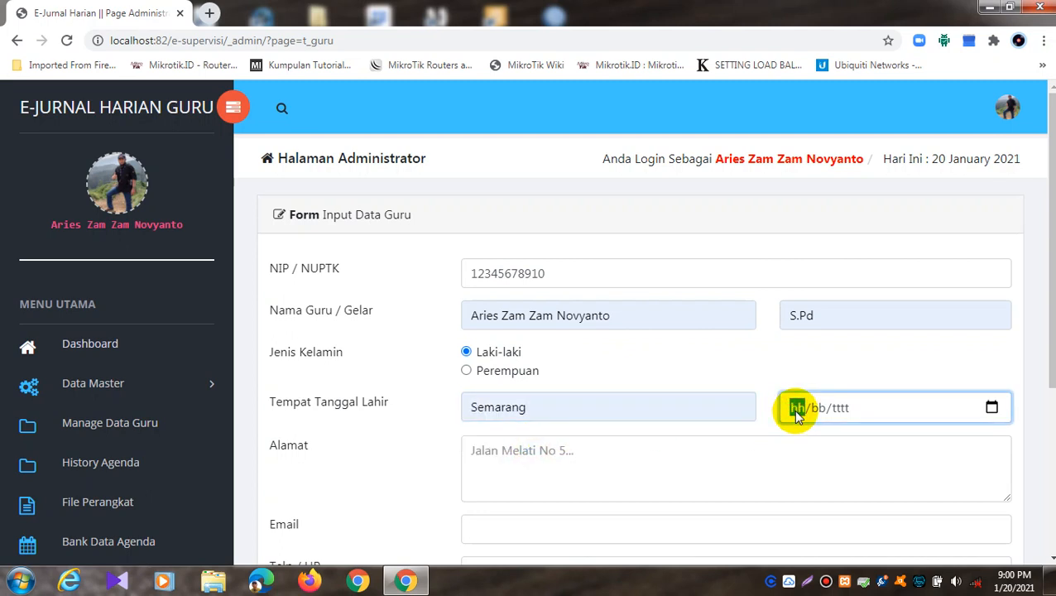
pyautogui.write('11/')
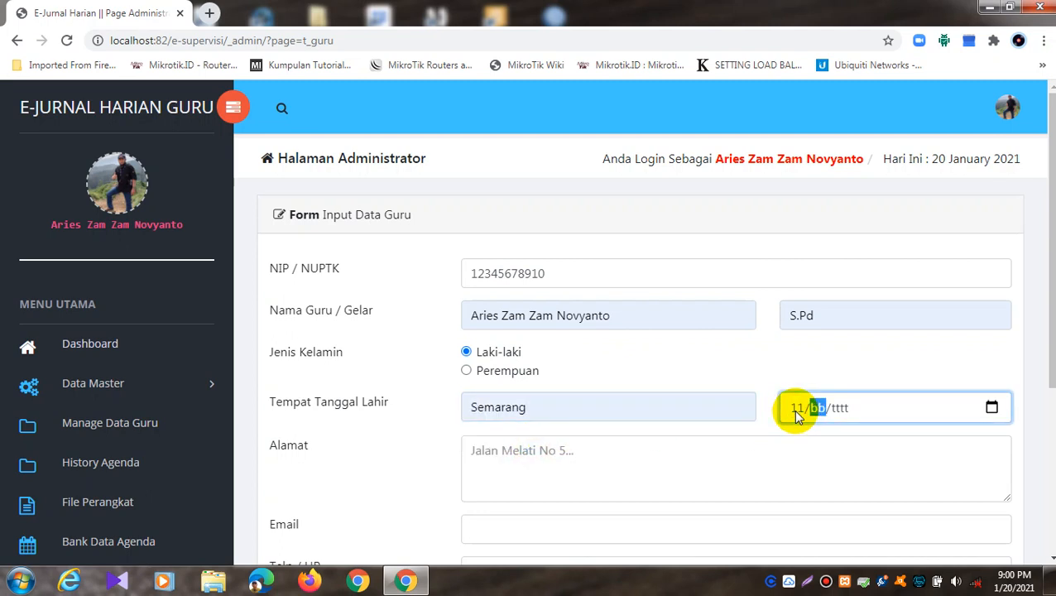
pyautogui.write('12/000')
pyautogui.write('2/2020')
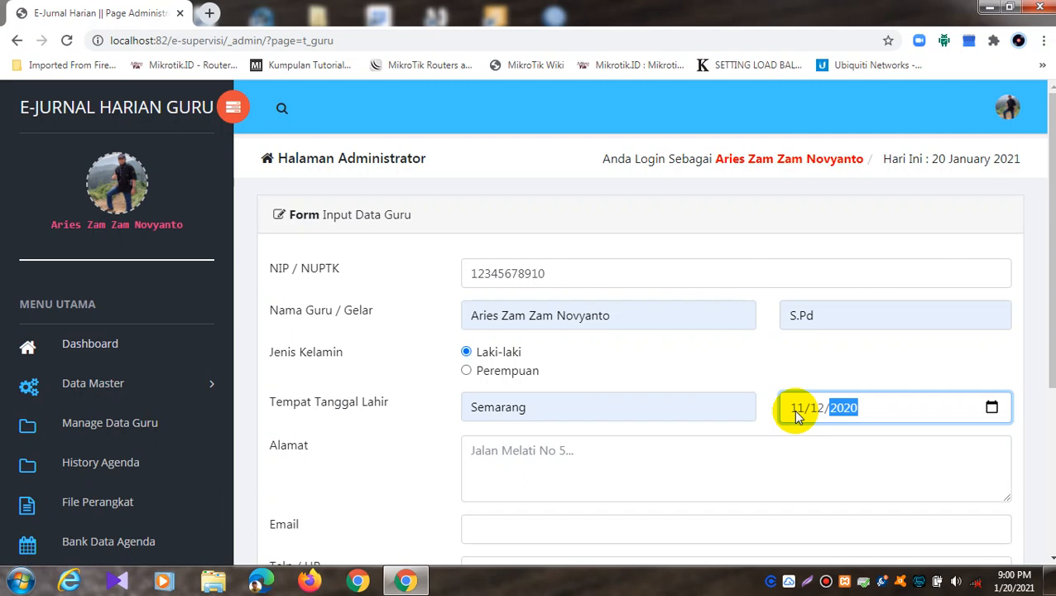
# Step: Fill in the address Jl. Jalan, the teacher's e-mail, and phone number
pyautogui.scroll(-1, 704, 405)
pyautogui.click(700, 384)
pyautogui.write('Jl. Jalan')
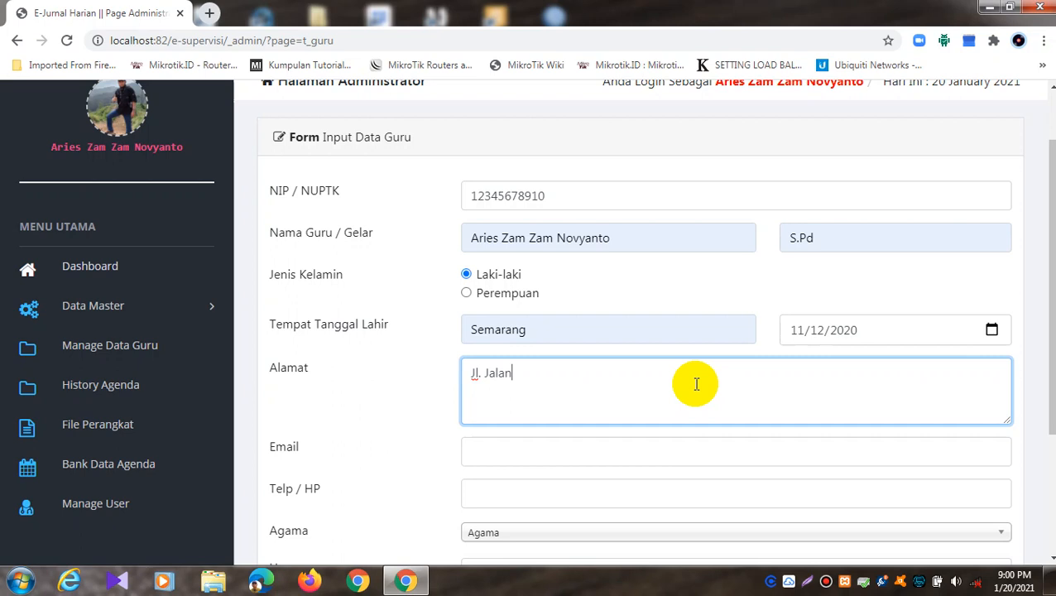
pyautogui.click(676, 449)
pyautogui.click(606, 488)
pyautogui.scroll(-2, 606, 488)
pyautogui.click(605, 325)
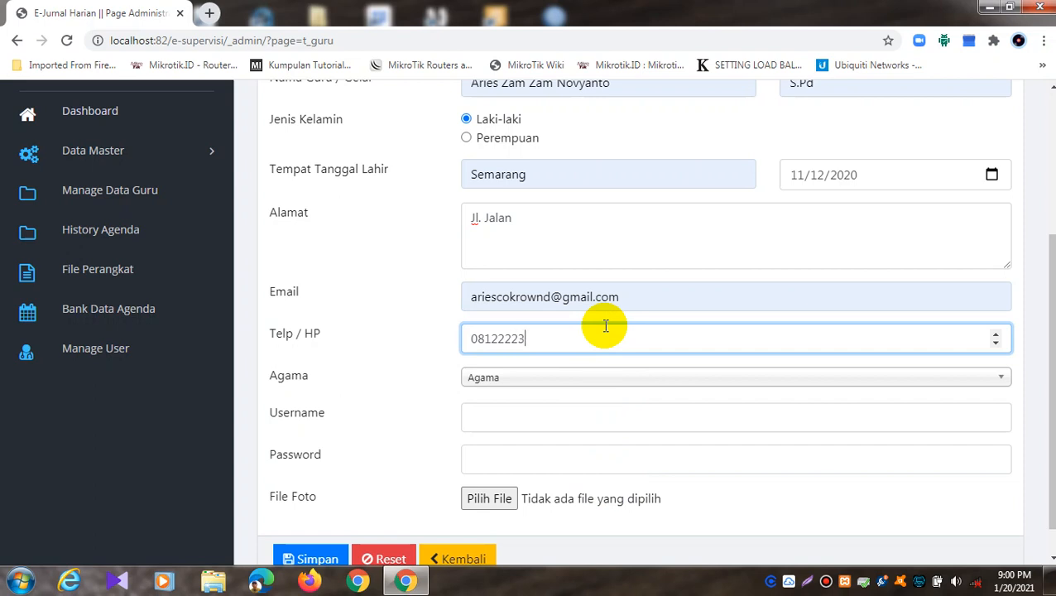
# Step: Choose religion Islam and enter the login username and password
pyautogui.click(577, 377)
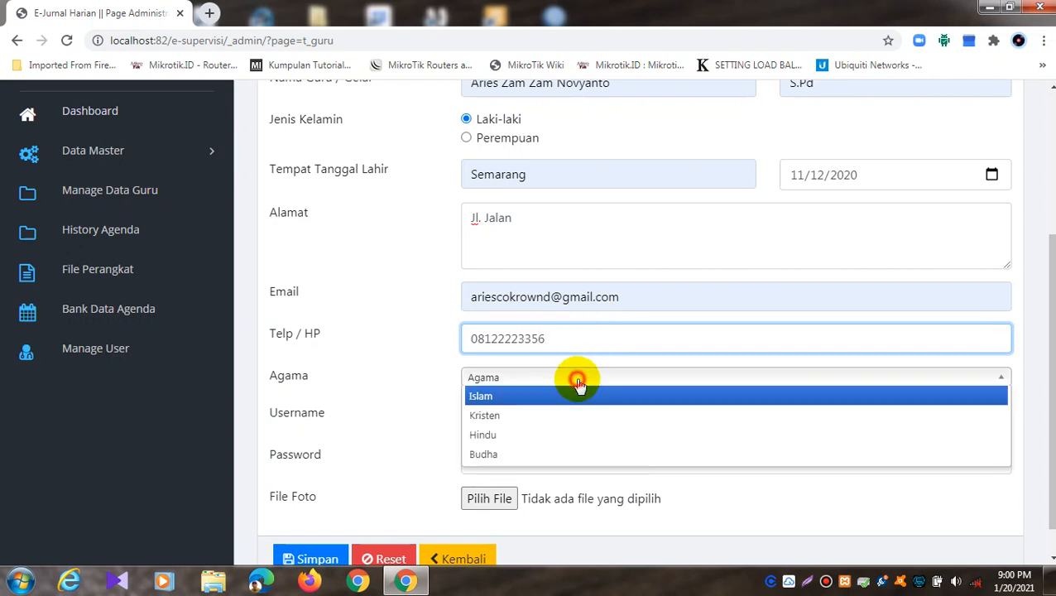
pyautogui.click(571, 396)
pyautogui.click(558, 402)
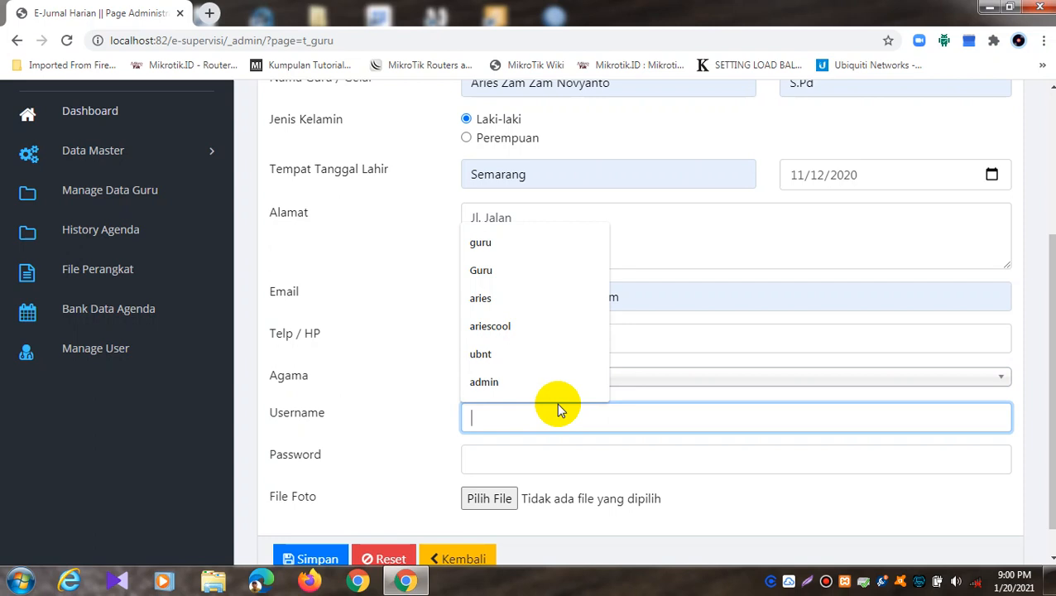
pyautogui.click(407, 258)
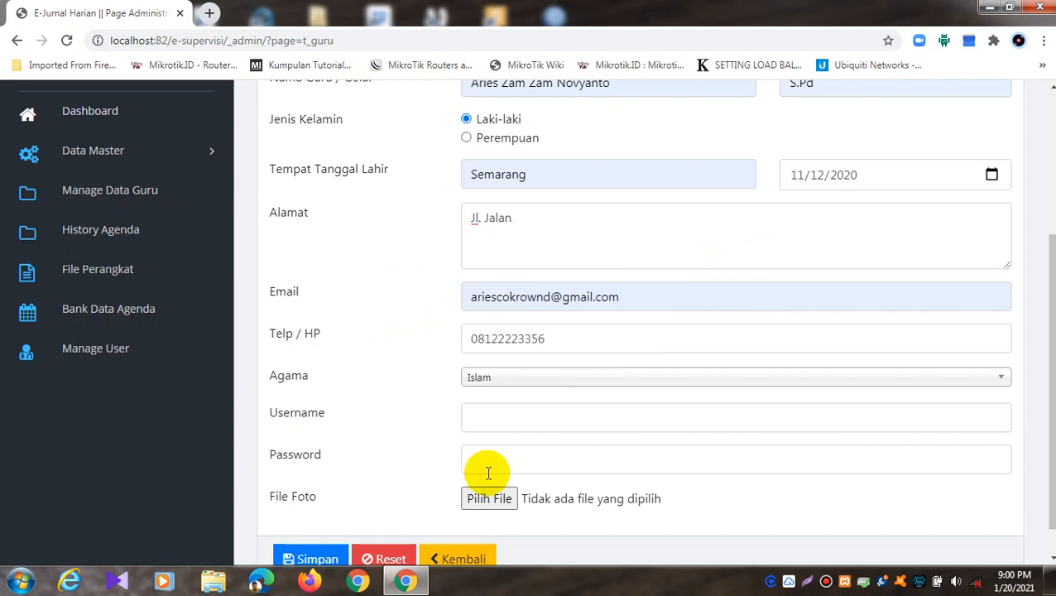
pyautogui.scroll(3, 506, 372)
pyautogui.scroll(-3, 518, 373)
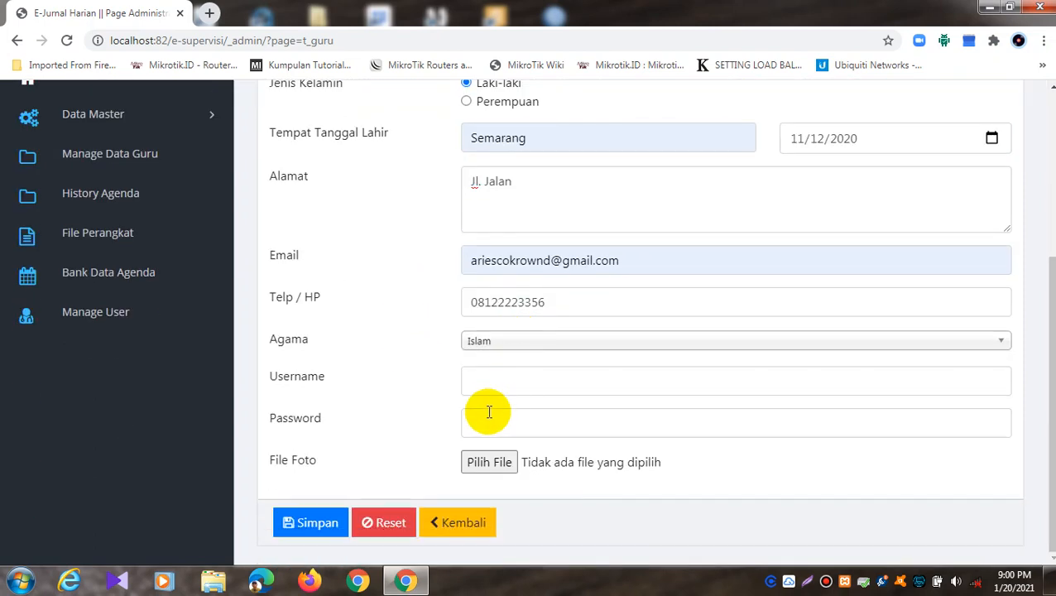
pyautogui.click(499, 381)
pyautogui.write('aries')
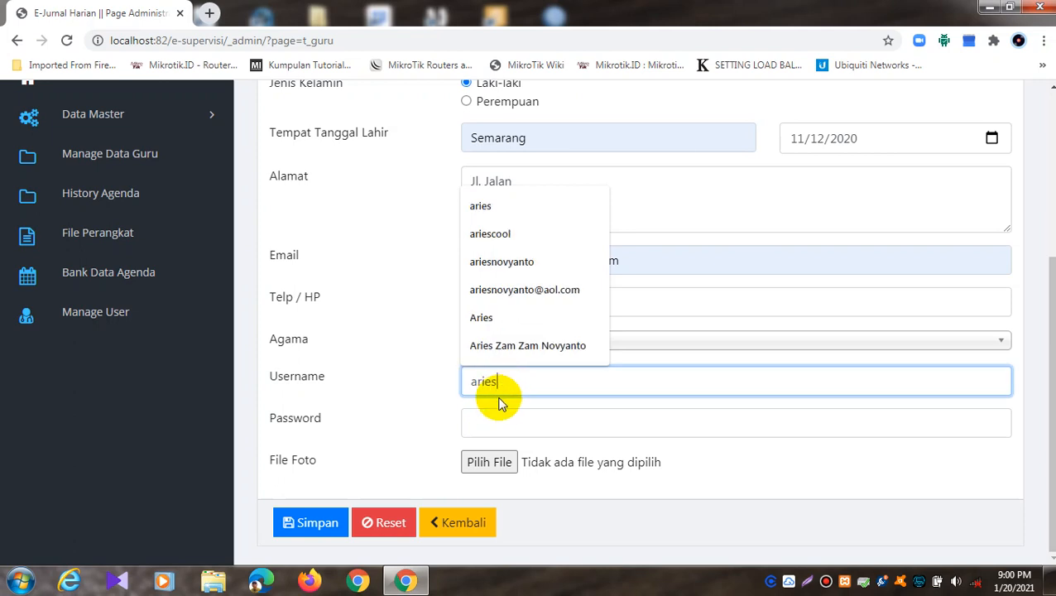
pyautogui.click(495, 423)
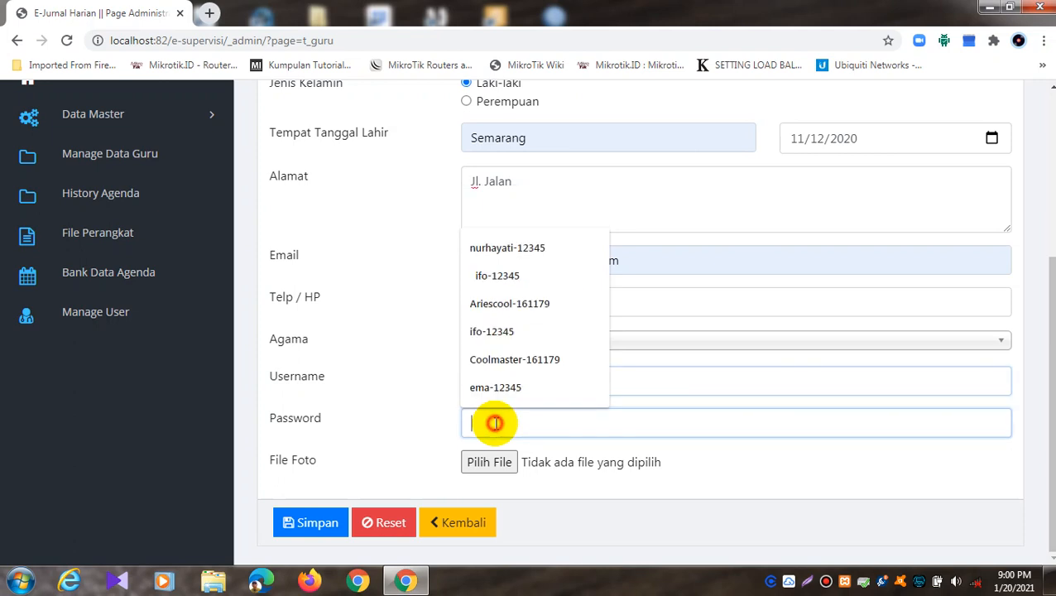
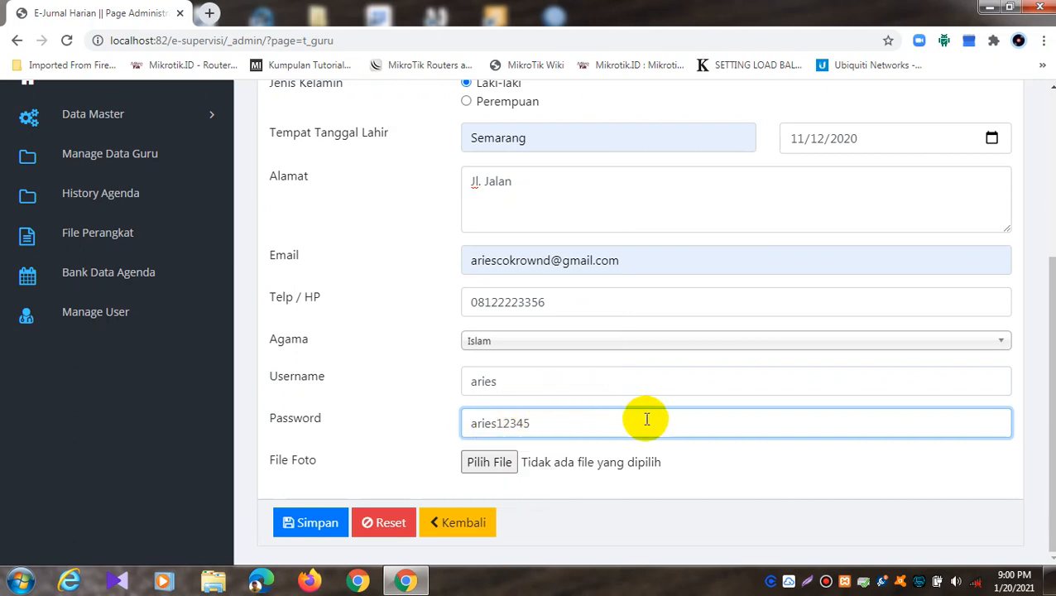
# Step: Attach the Nyong picture from Downloads as the teacher's photo
pyautogui.click(501, 465)
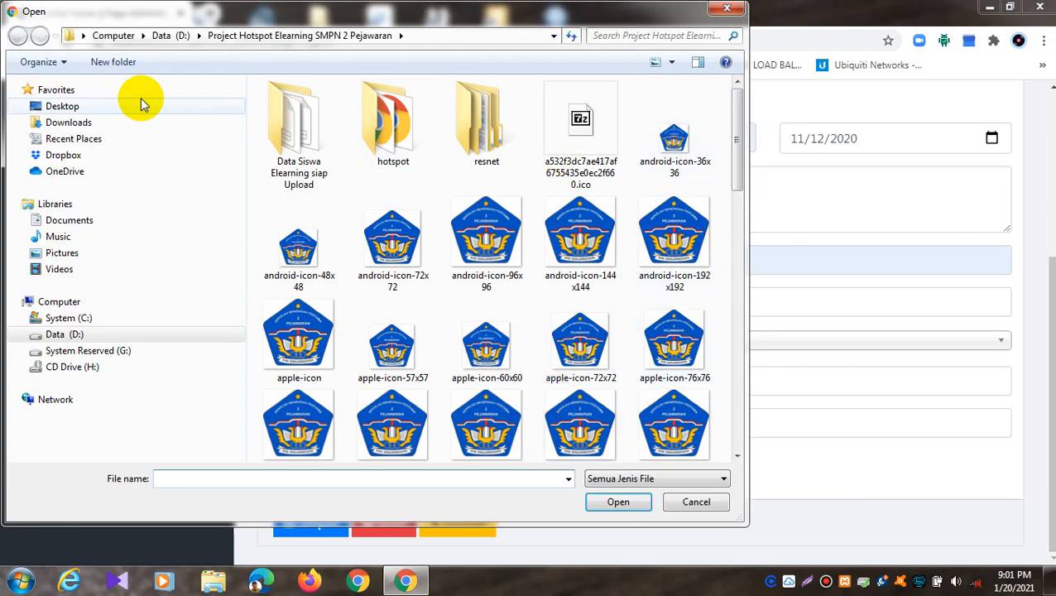
pyautogui.click(167, 123)
pyautogui.click(533, 360)
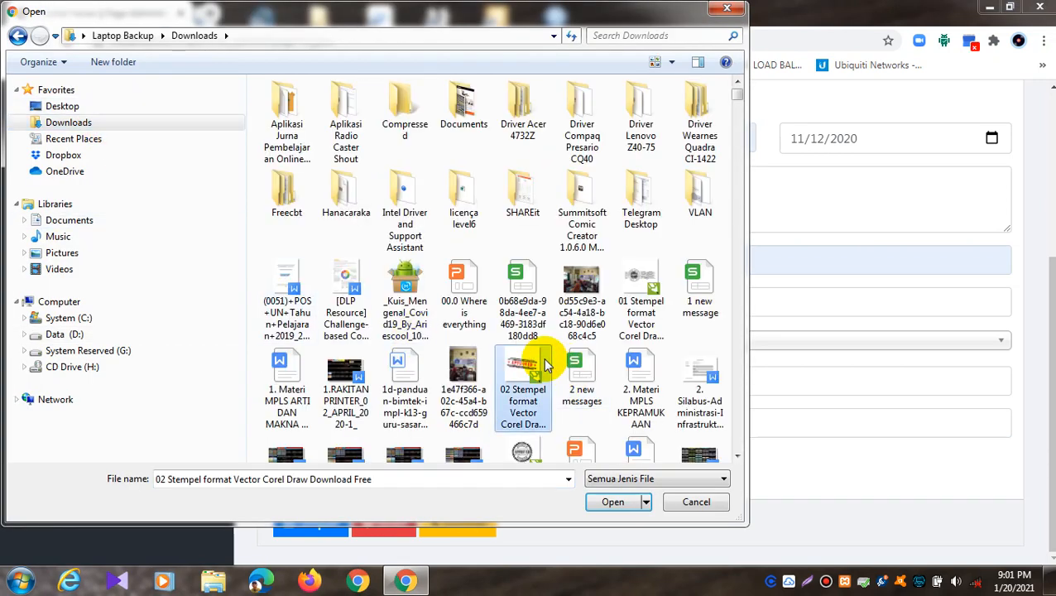
pyautogui.write('nat1')
pyautogui.click(405, 352)
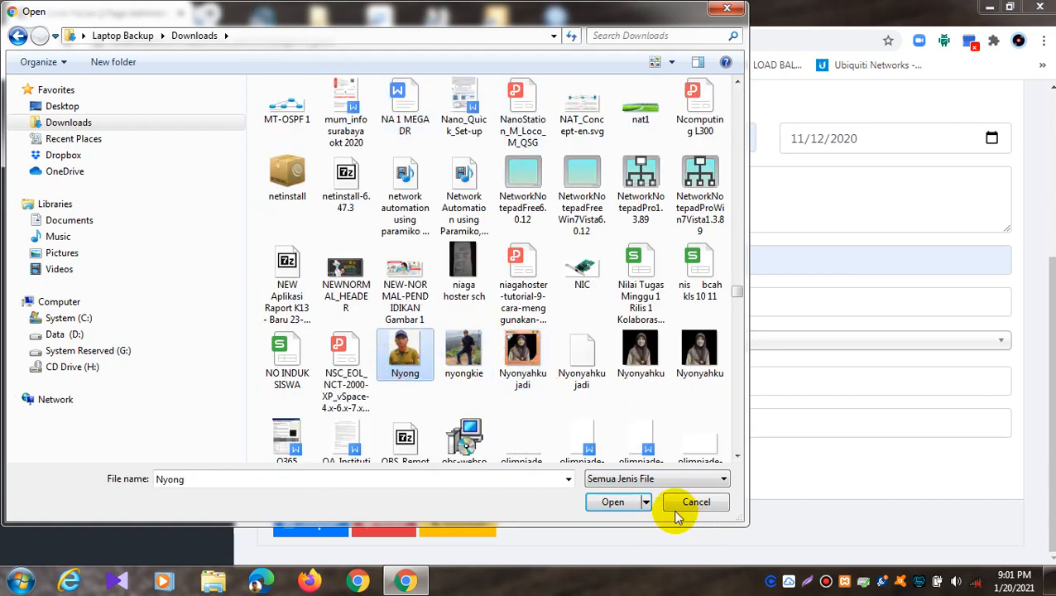
pyautogui.click(612, 502)
# Step: Save the teacher record and acknowledge the 'Data Berhasil Disimpan' alert
pyautogui.click(328, 524)
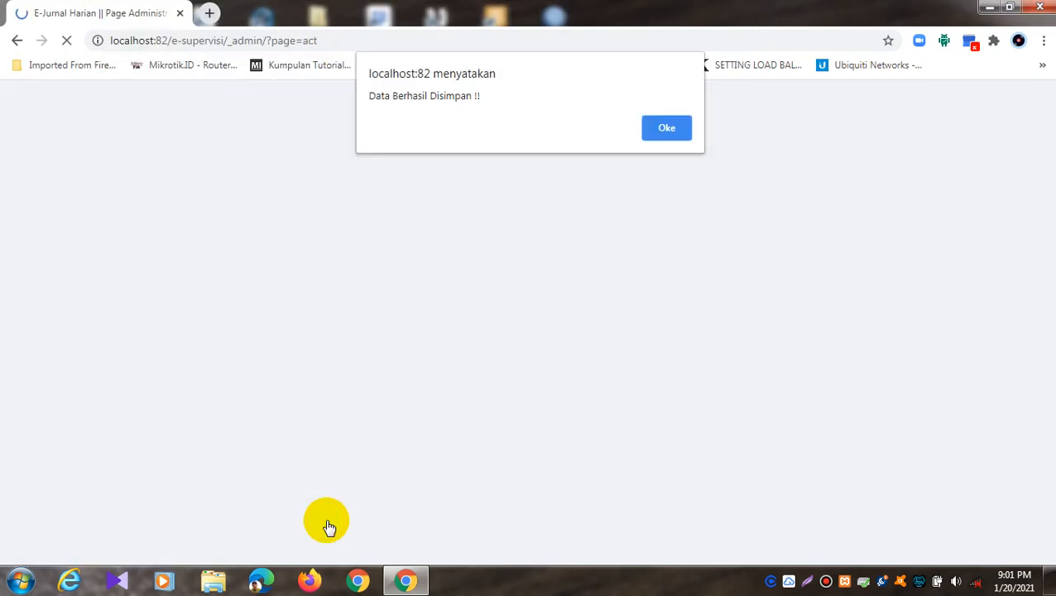
pyautogui.click(667, 127)
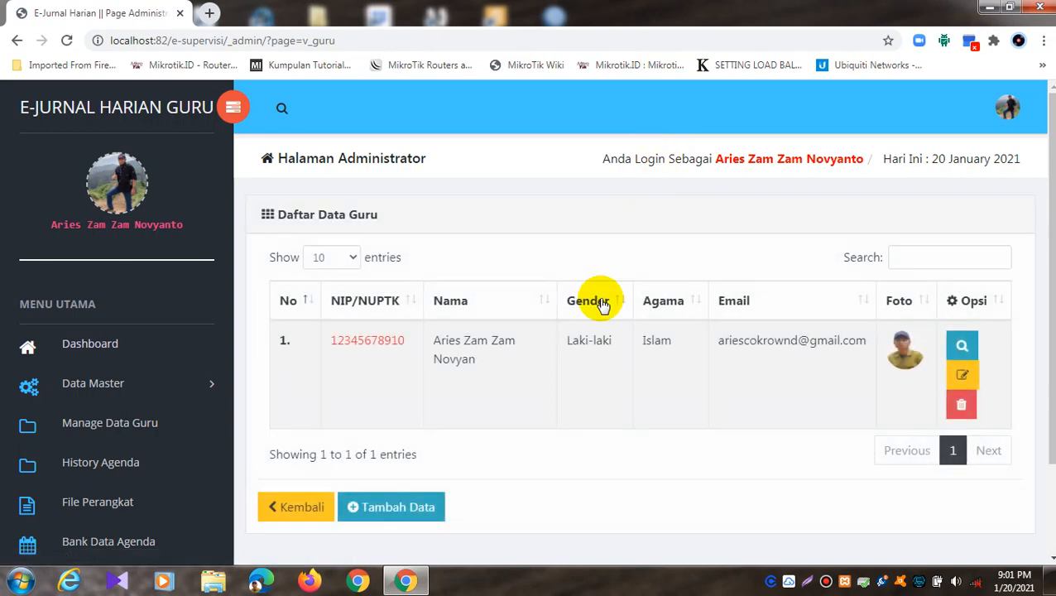
pyautogui.scroll(-2, 600, 300)
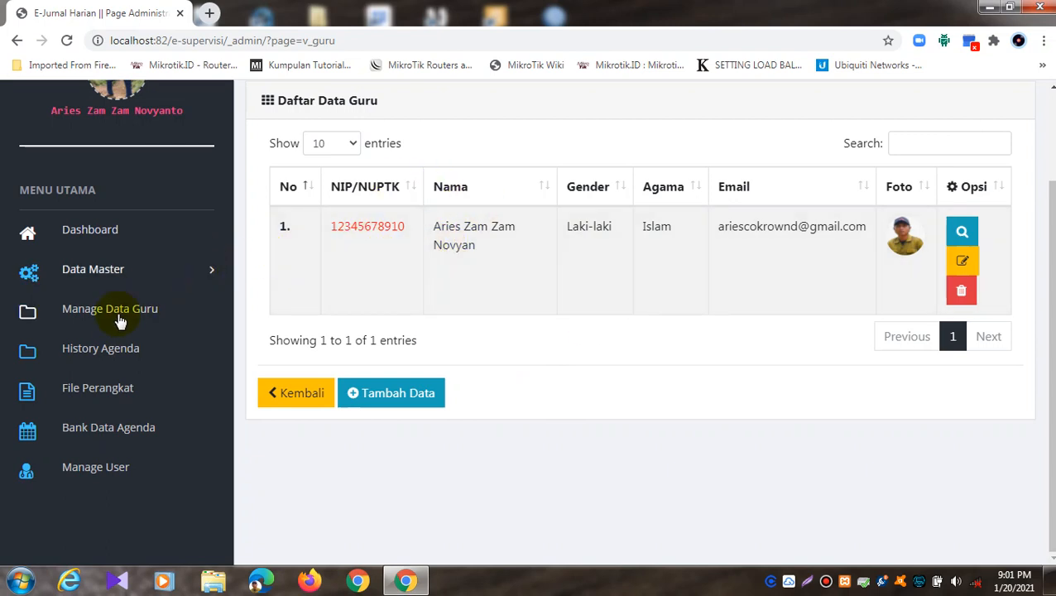
pyautogui.click(86, 467)
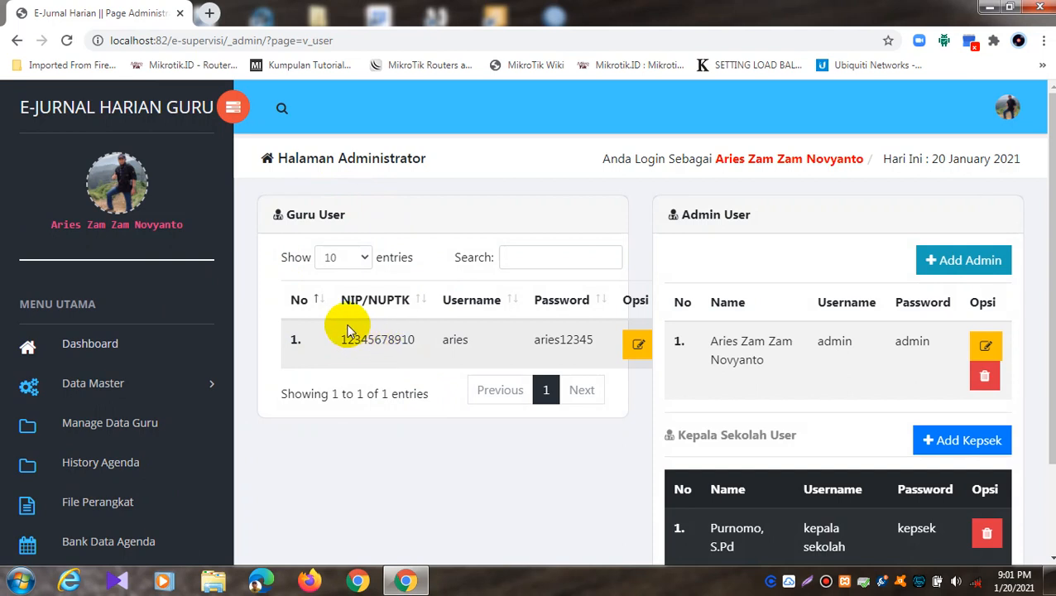
pyautogui.click(631, 347)
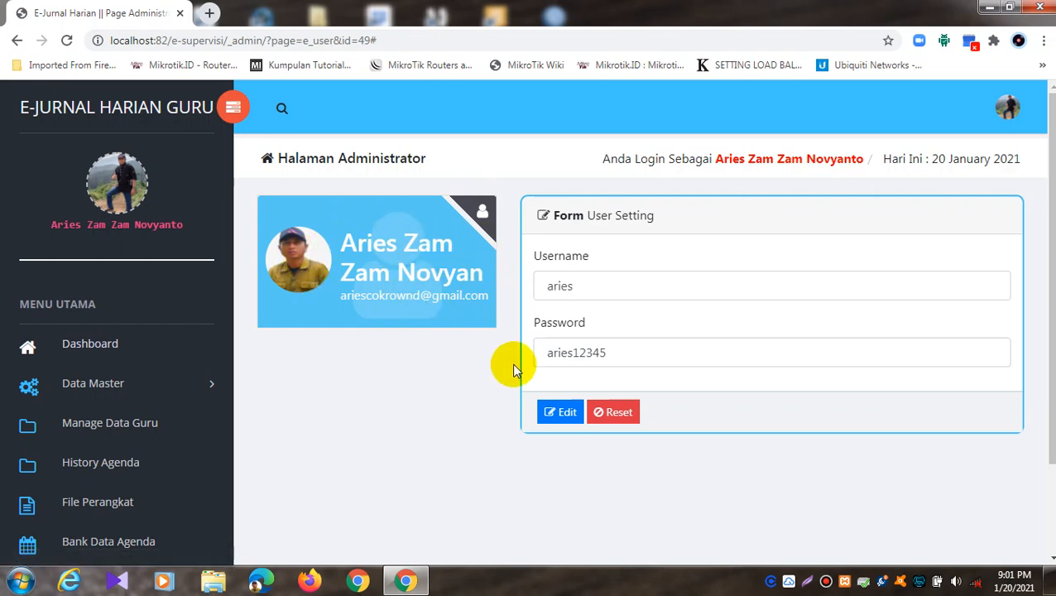
pyautogui.click(552, 410)
pyautogui.click(146, 377)
pyautogui.click(148, 378)
pyautogui.click(130, 419)
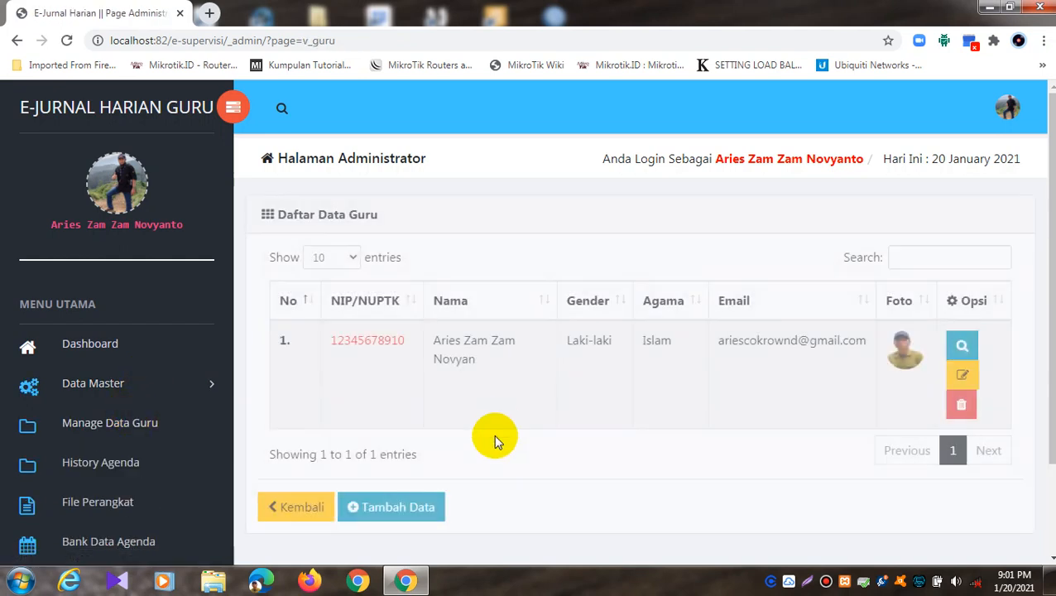
pyautogui.scroll(-1, 522, 414)
pyautogui.scroll(-1, 521, 414)
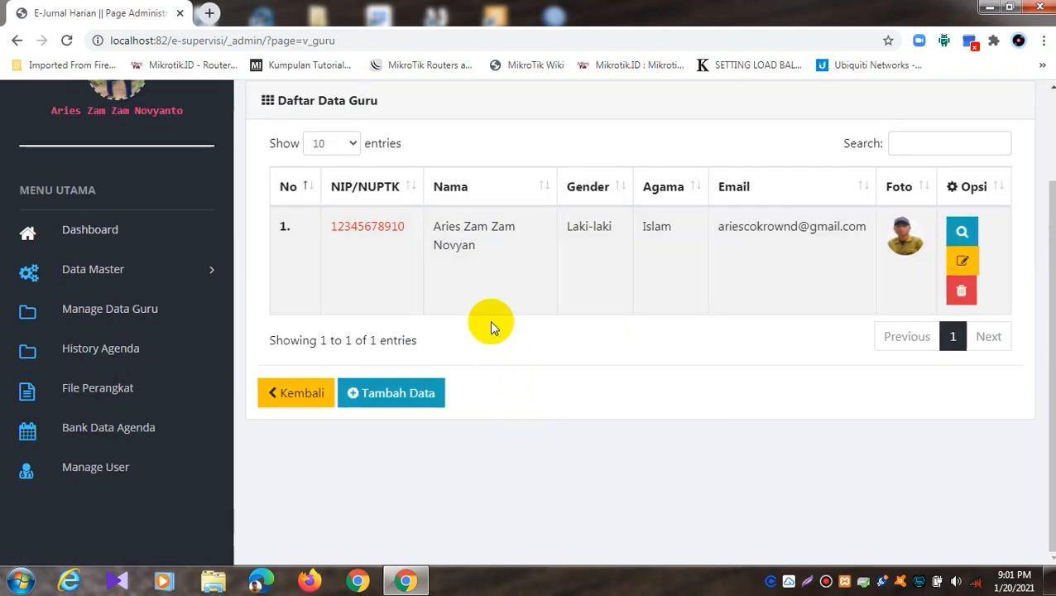
pyautogui.click(965, 232)
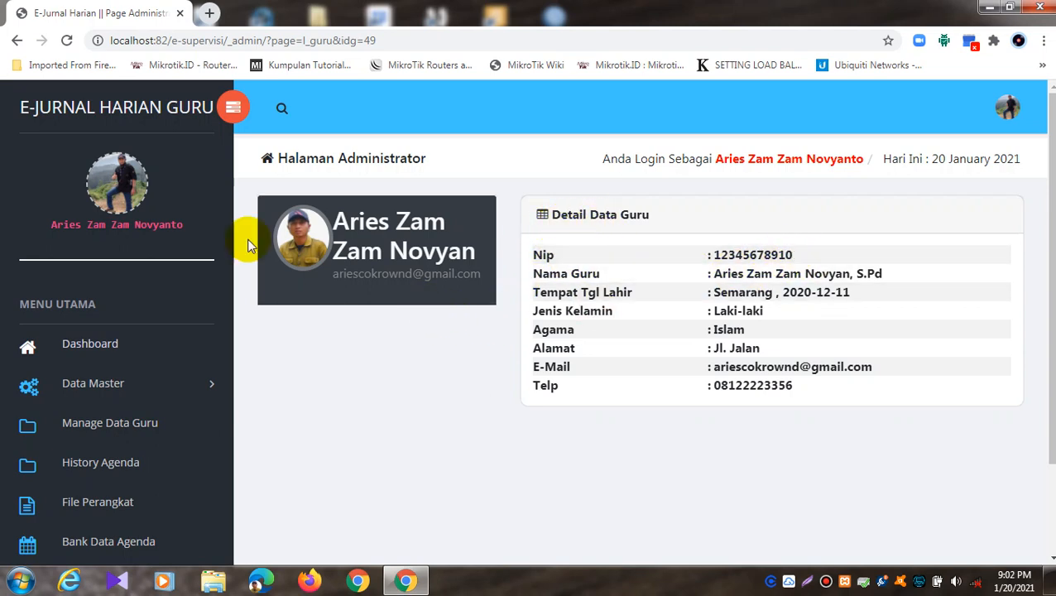
pyautogui.click(17, 40)
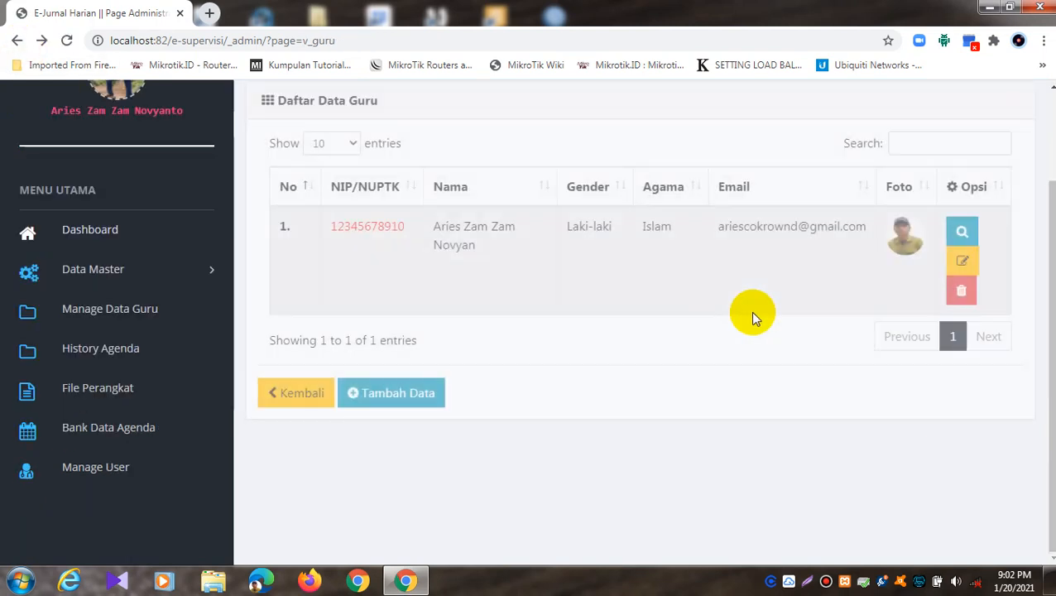
pyautogui.click(960, 261)
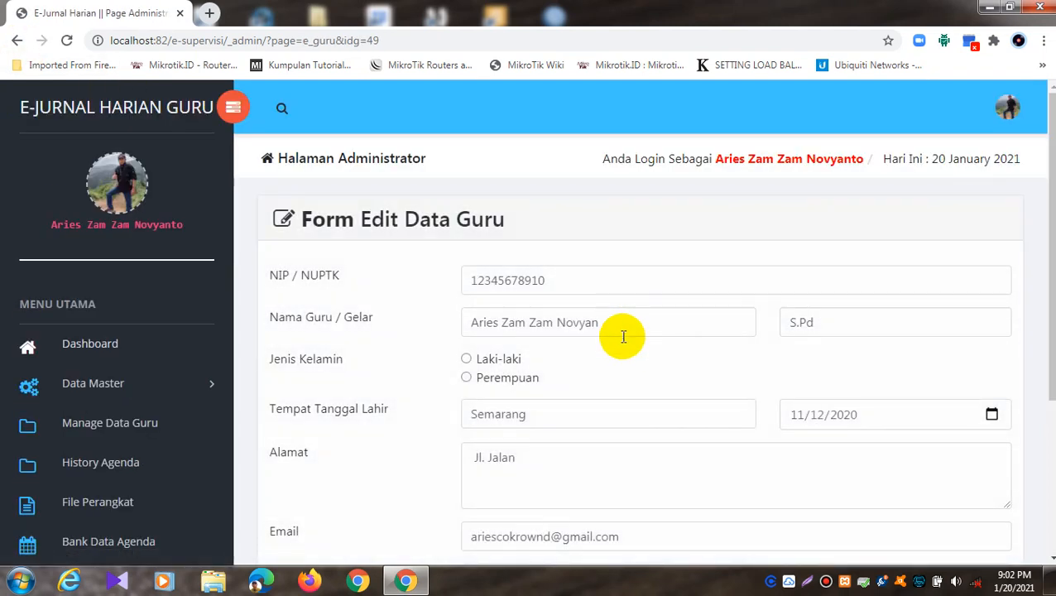
pyautogui.scroll(-3, 621, 335)
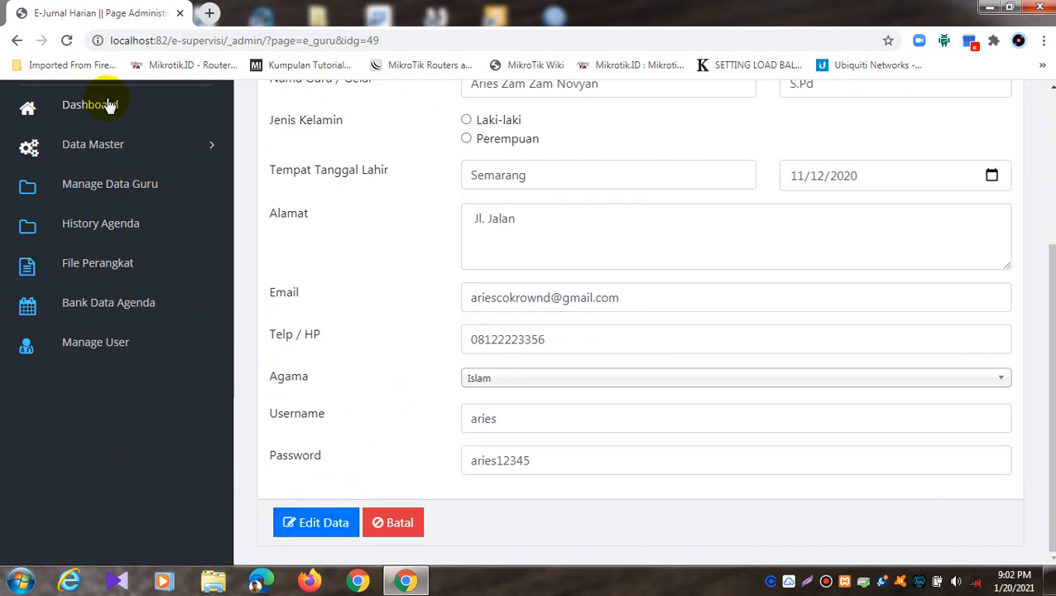
pyautogui.click(17, 40)
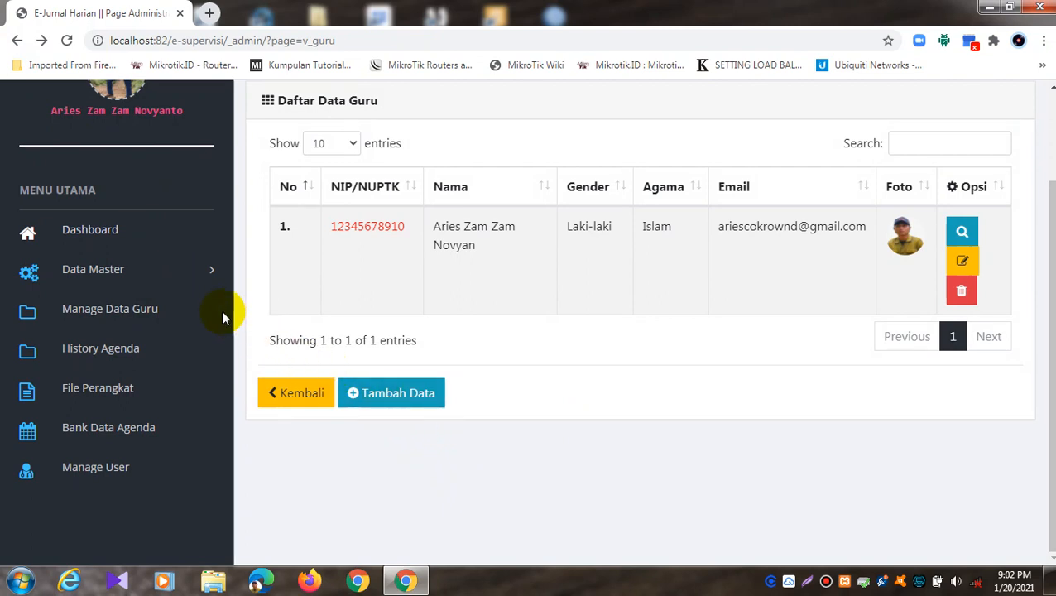
# Step: Compare the History Agenda Hari Ini and Semua Agenda tabs, then open File Perangkat
pyautogui.click(141, 348)
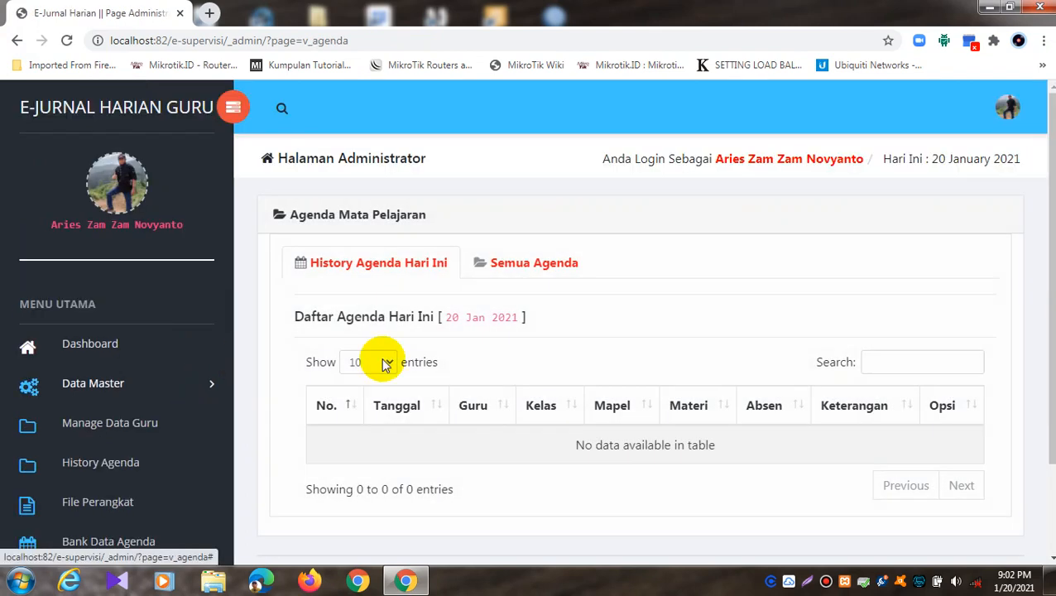
pyautogui.click(513, 264)
pyautogui.click(411, 264)
pyautogui.click(513, 263)
pyautogui.click(411, 270)
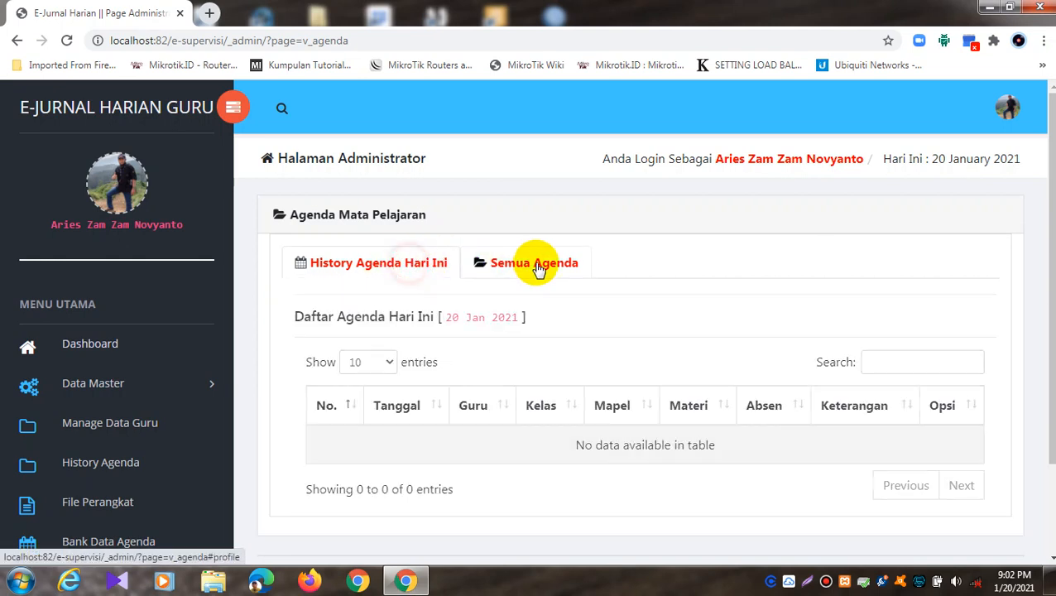
pyautogui.click(501, 262)
pyautogui.click(360, 252)
pyautogui.click(542, 262)
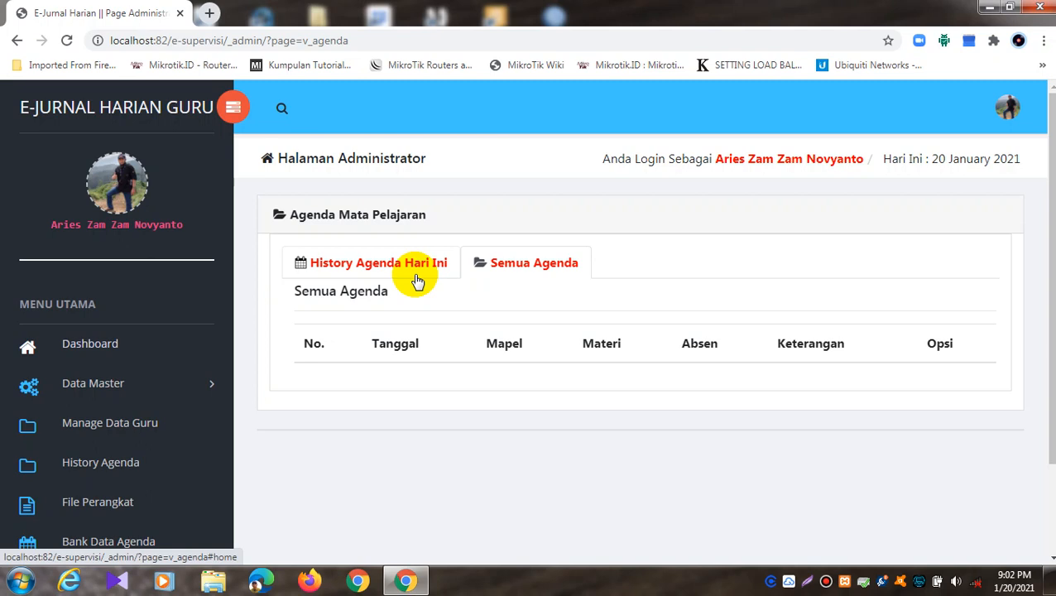
pyautogui.scroll(-1, 33, 405)
pyautogui.click(83, 424)
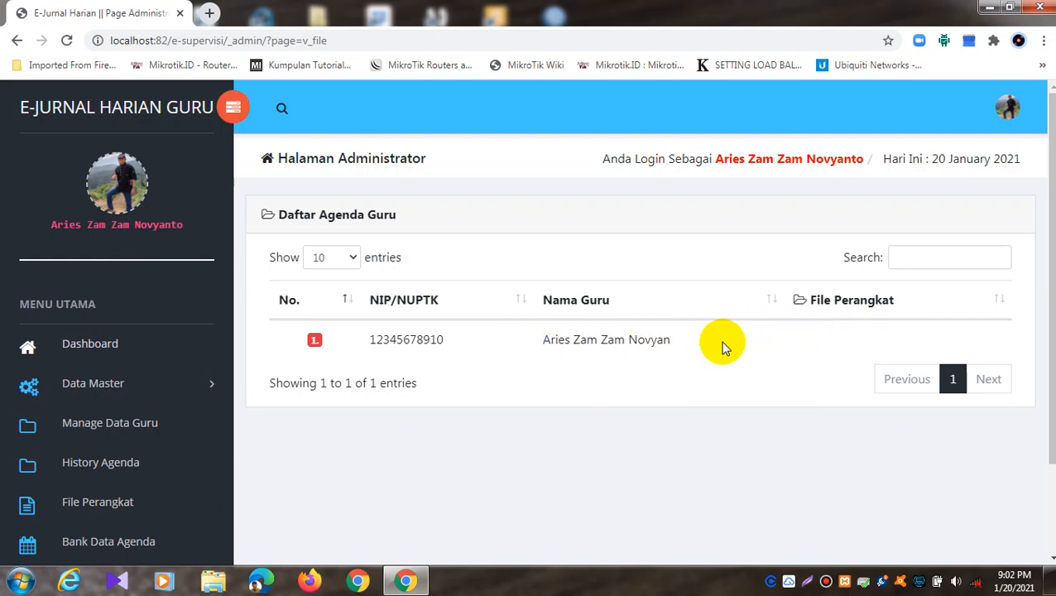
# Step: From Bank Data Agenda, open the teacher's Agenda Lain activity list
pyautogui.scroll(-2, 721, 346)
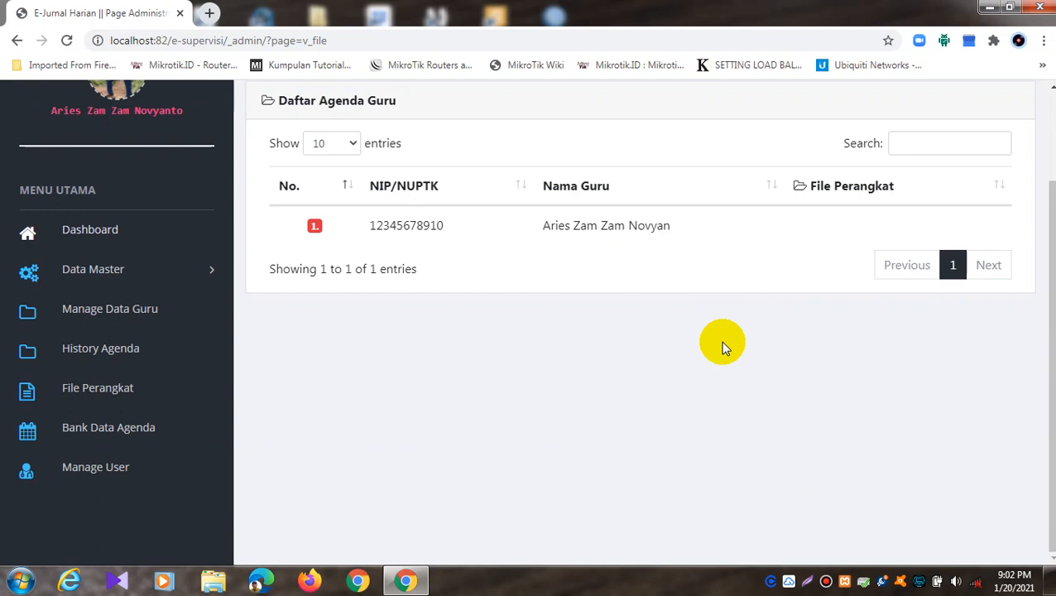
pyautogui.click(106, 427)
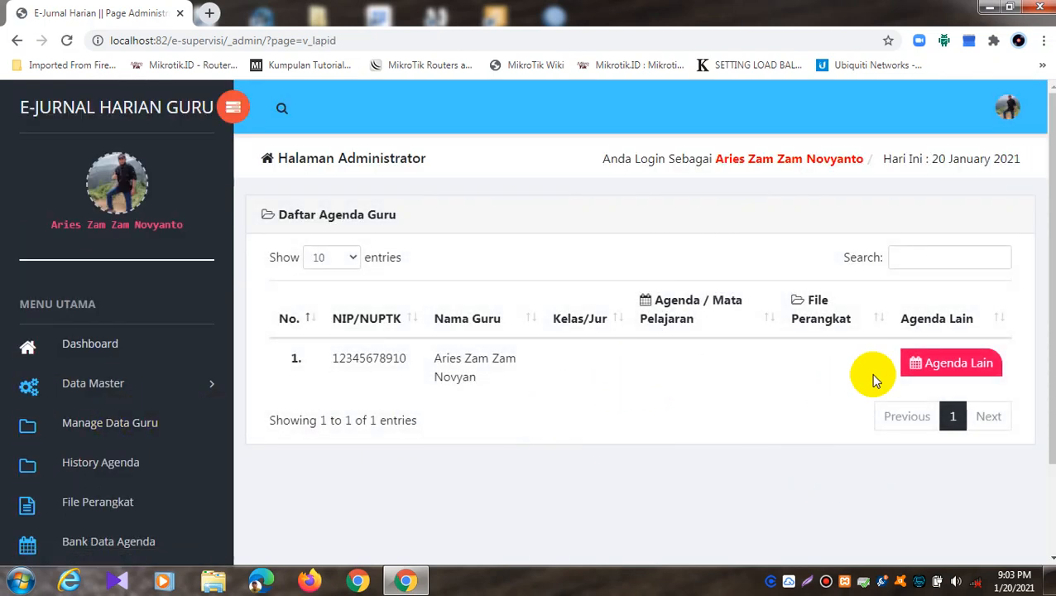
pyautogui.scroll(-1, 828, 369)
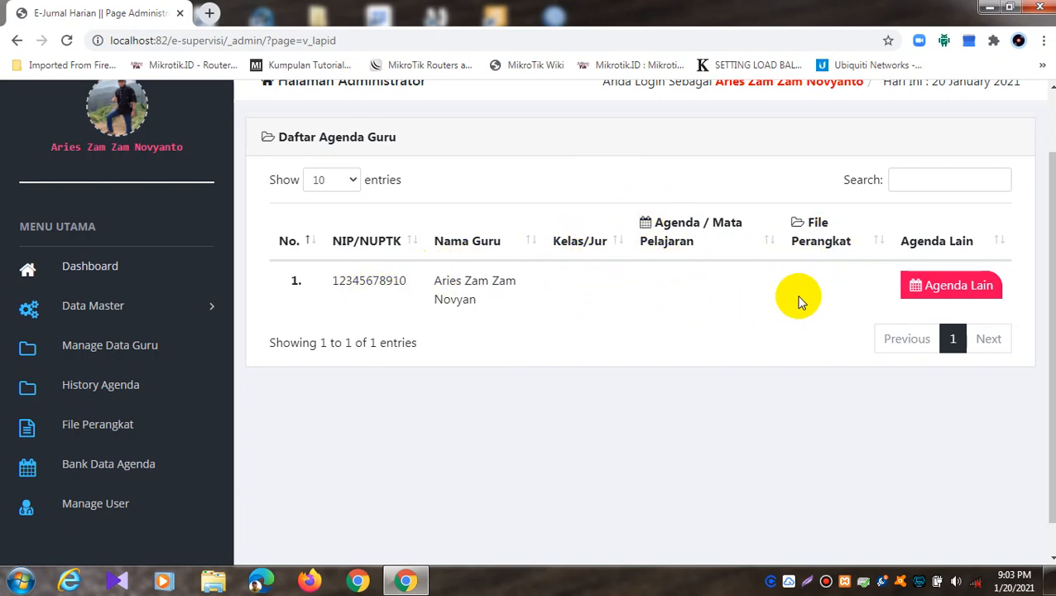
pyautogui.click(926, 289)
pyautogui.scroll(-2, 745, 306)
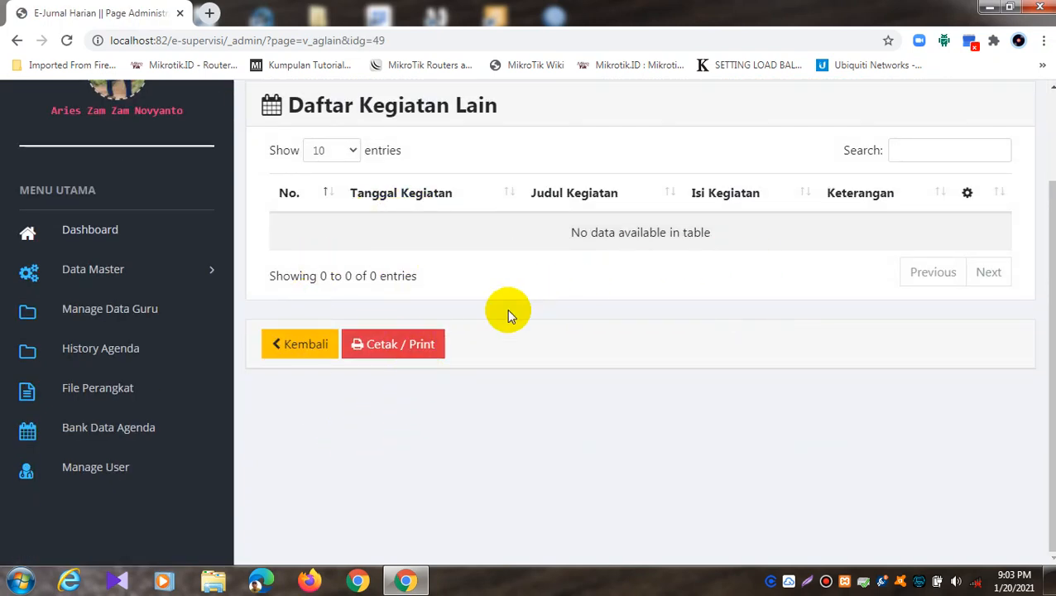
pyautogui.click(390, 346)
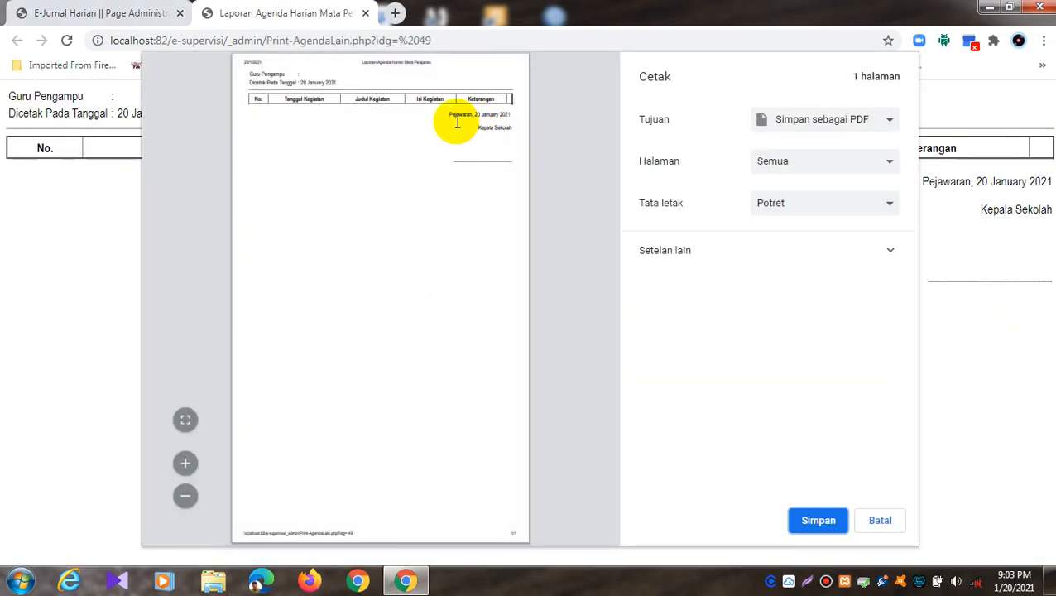
pyautogui.moveTo(449, 114); pyautogui.dragTo(497, 121)
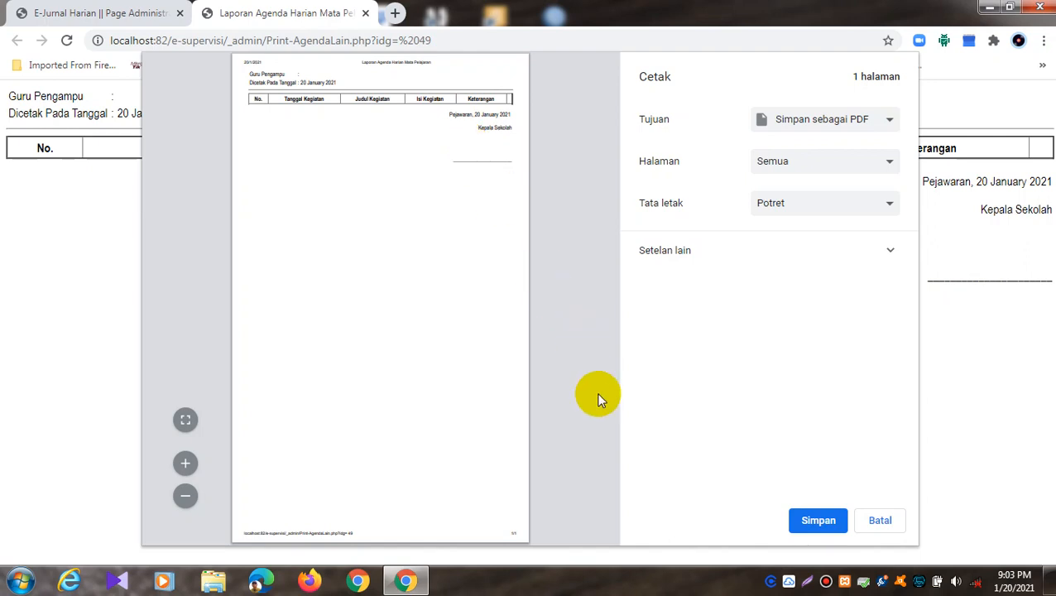
pyautogui.click(879, 521)
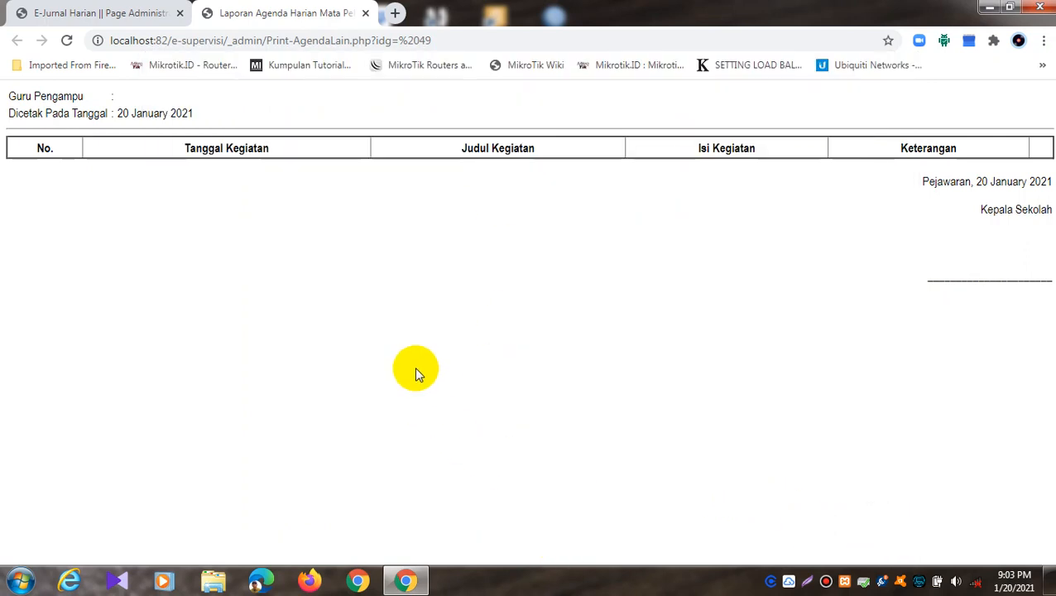
pyautogui.click(365, 14)
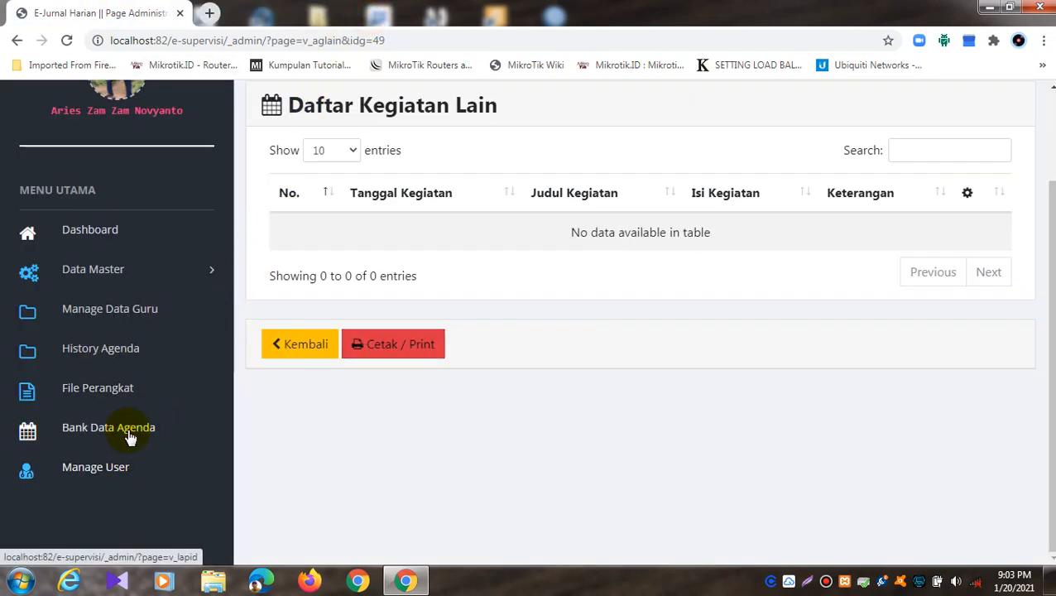
# Step: Log out of the admin account through the profile avatar's Logout option
pyautogui.scroll(2, 118, 248)
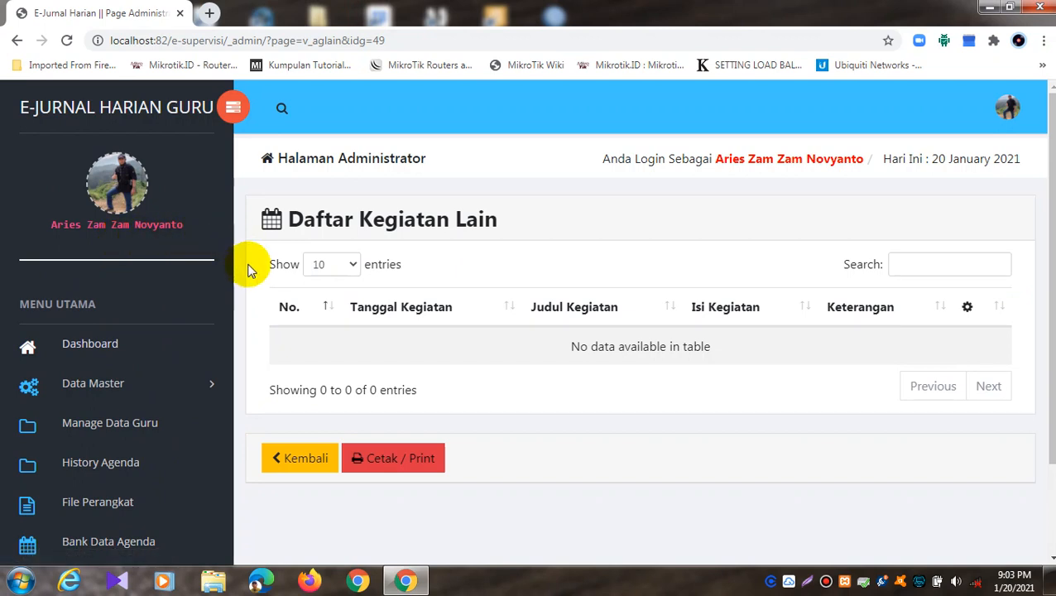
pyautogui.click(283, 108)
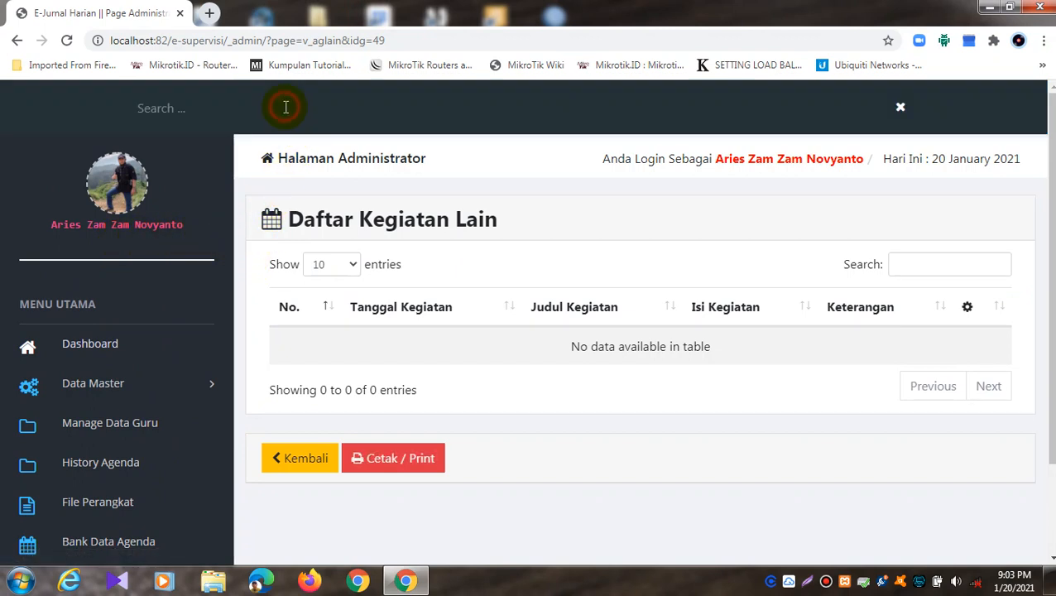
pyautogui.click(900, 109)
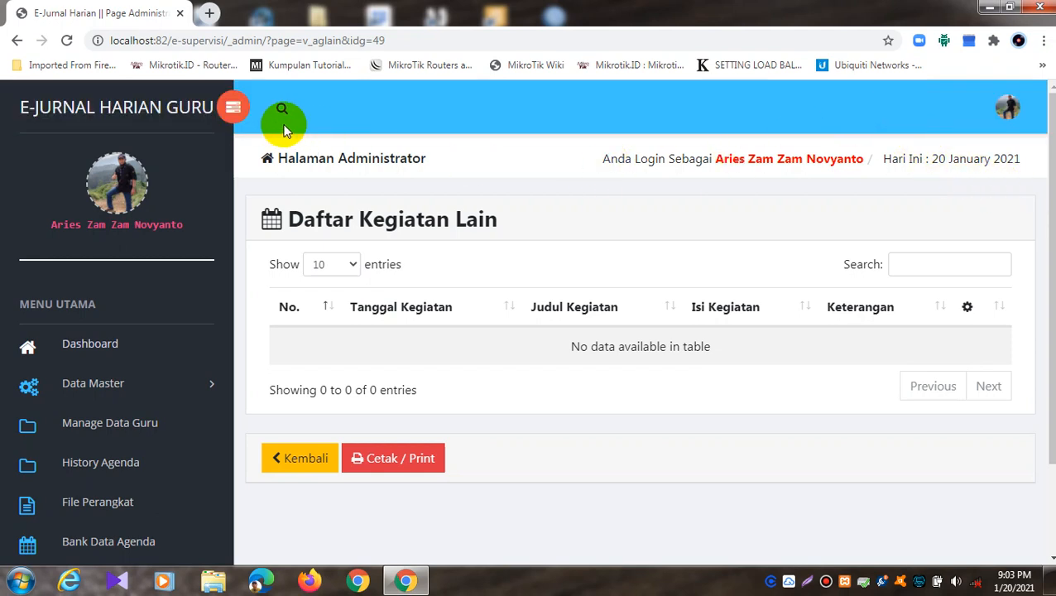
pyautogui.click(235, 108)
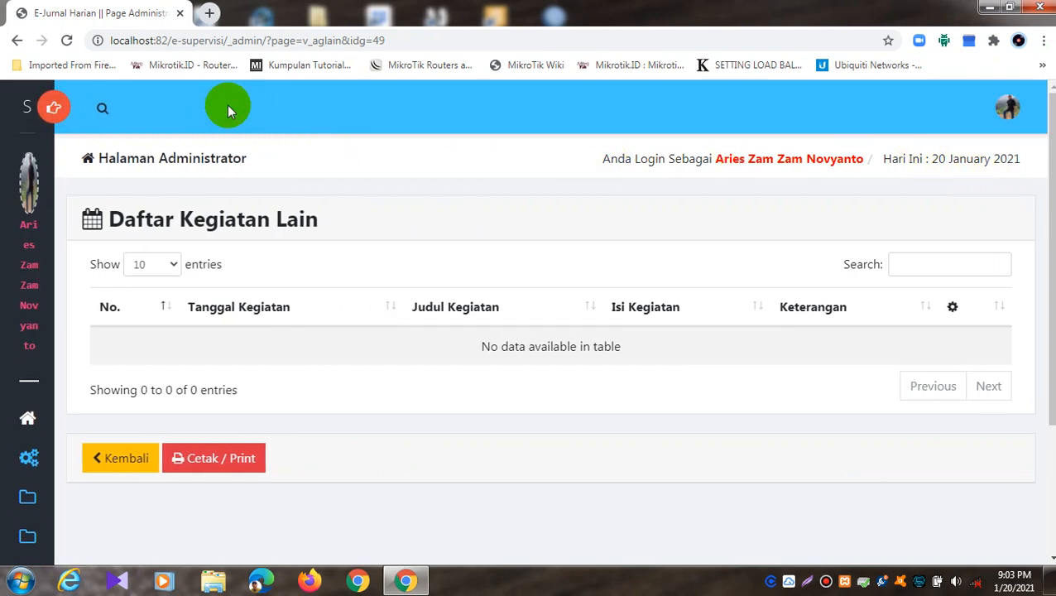
pyautogui.click(51, 108)
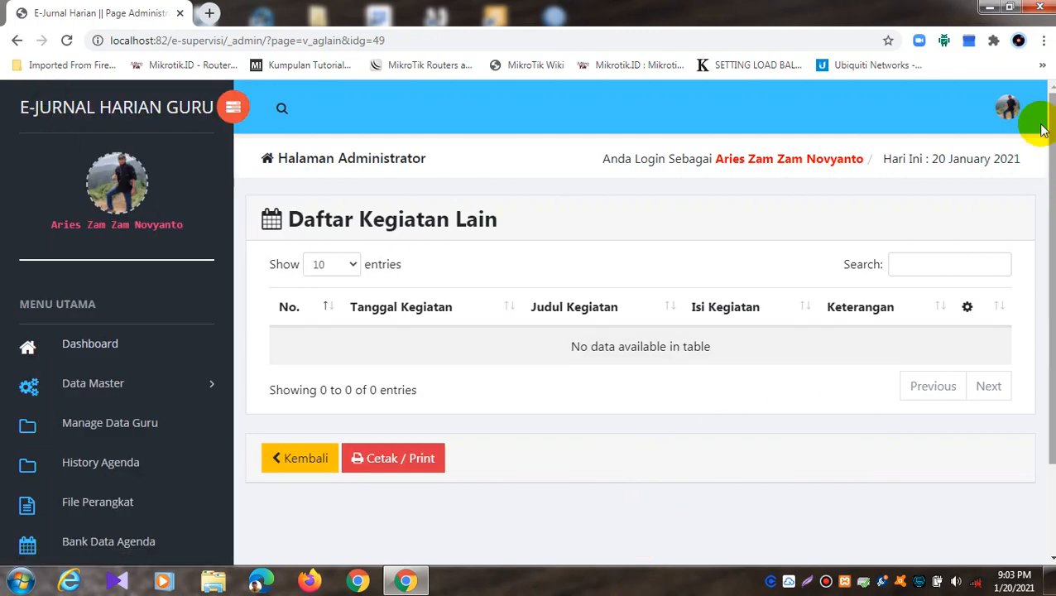
pyautogui.click(1008, 111)
pyautogui.click(939, 263)
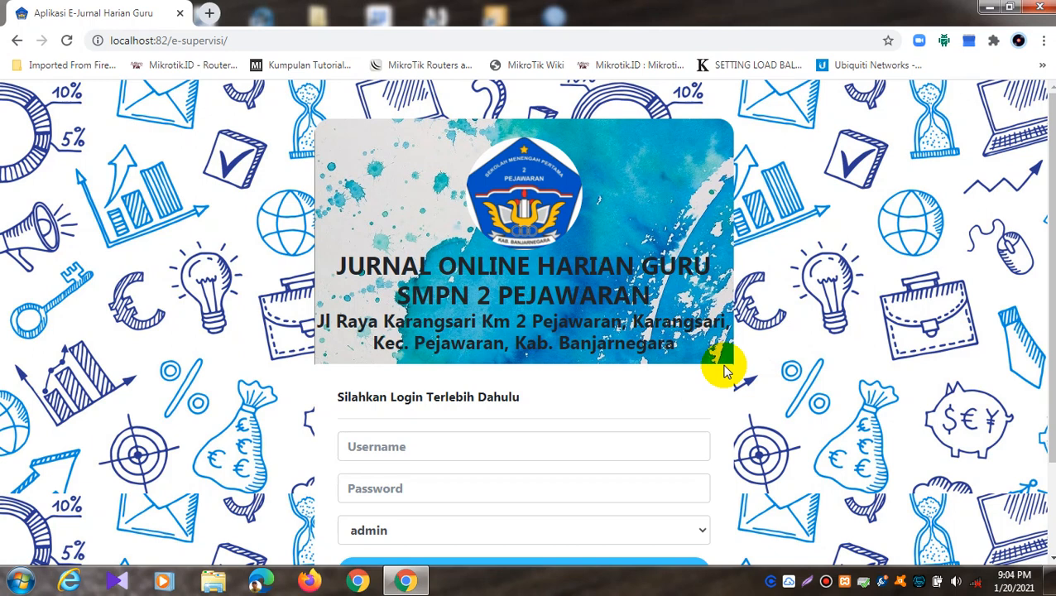